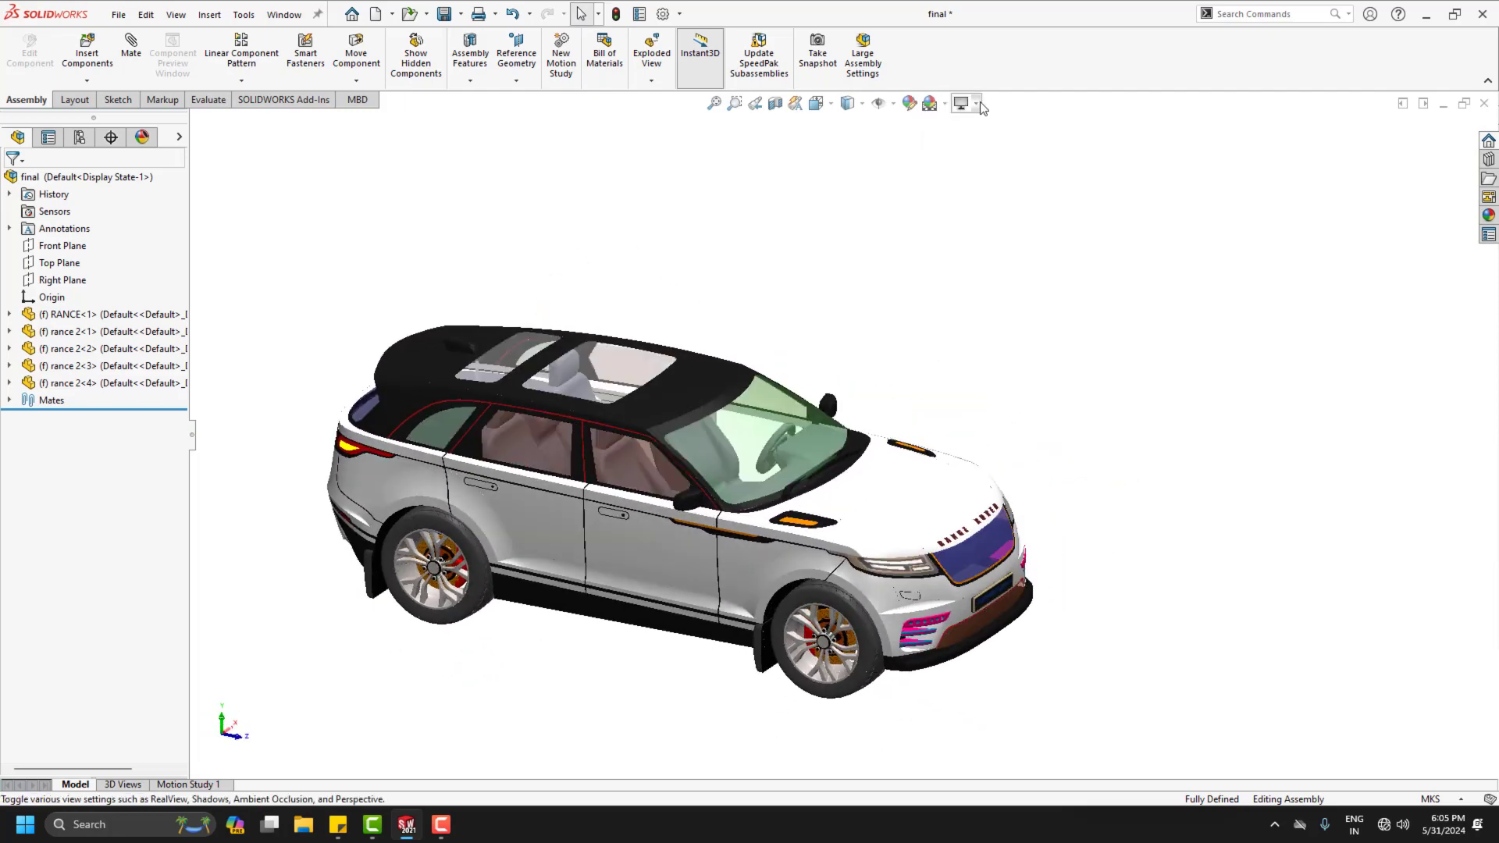
Step: Check the view settings and display options for the availability of RealView Graphics
left_click(976, 103)
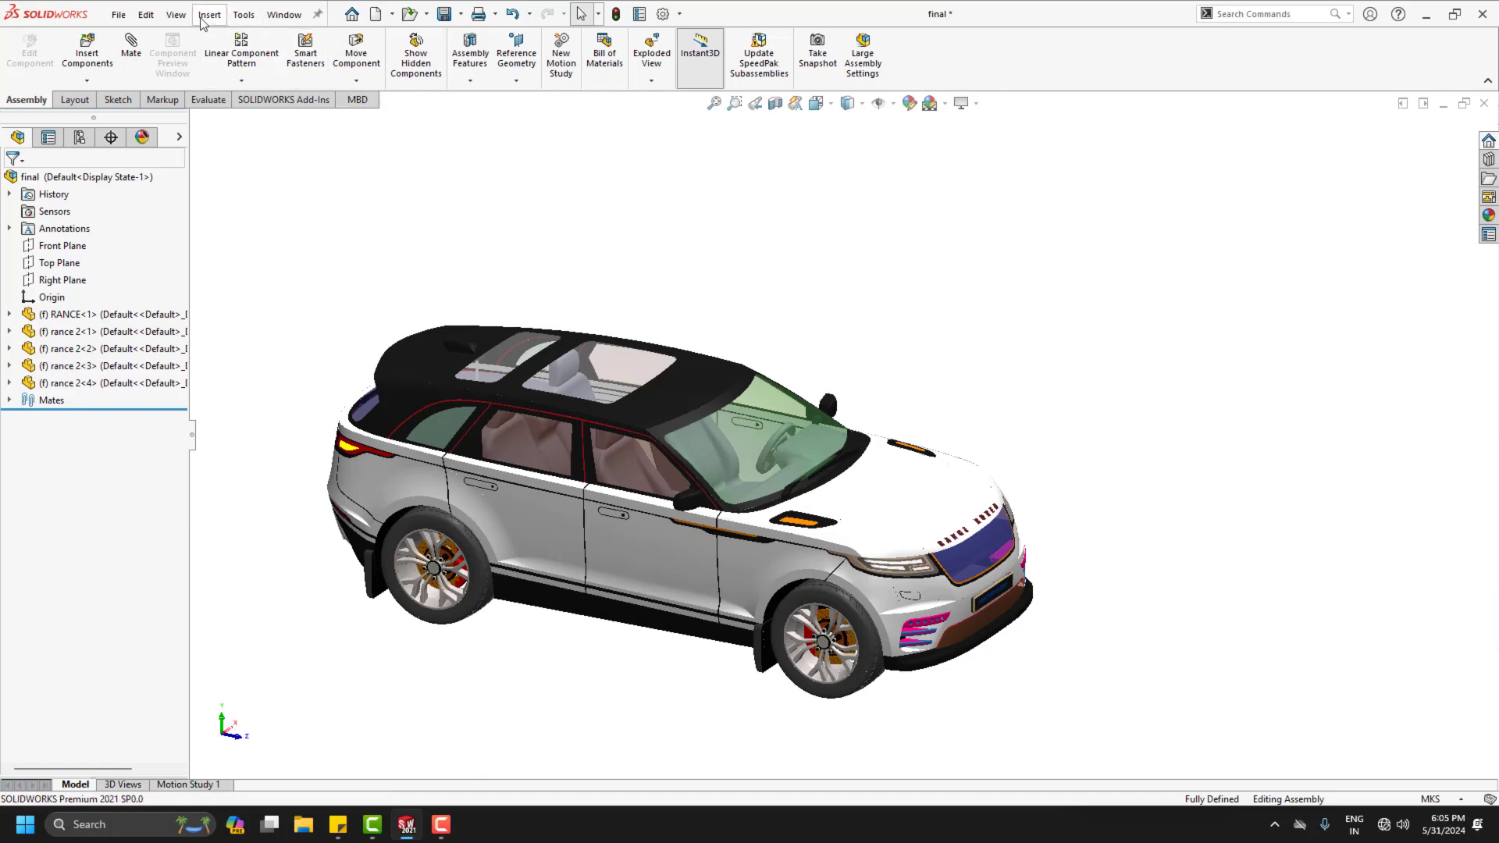
left_click(176, 16)
mouse_move(195, 156)
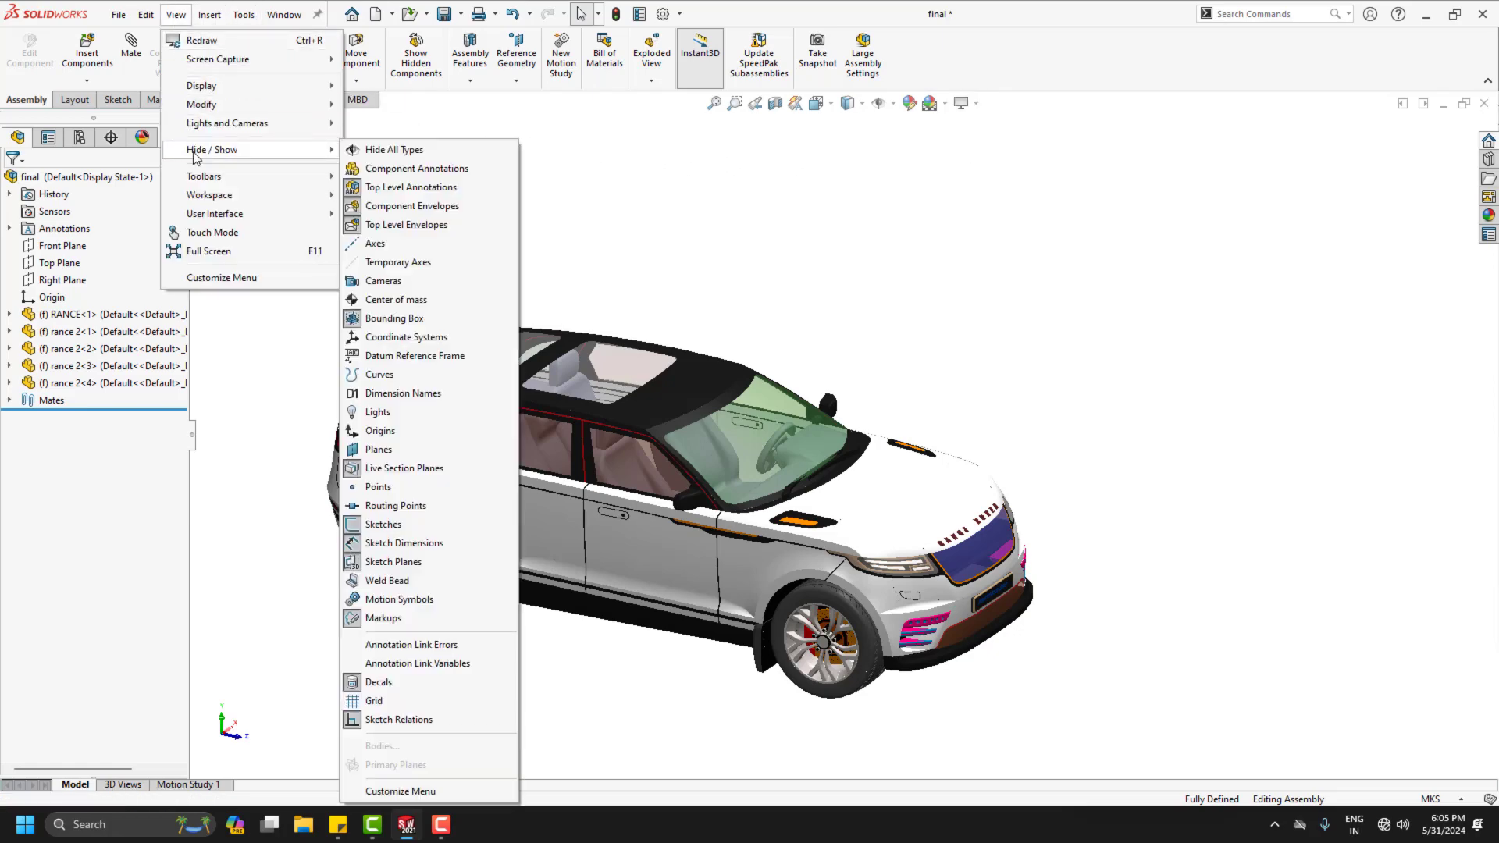
mouse_move(203, 86)
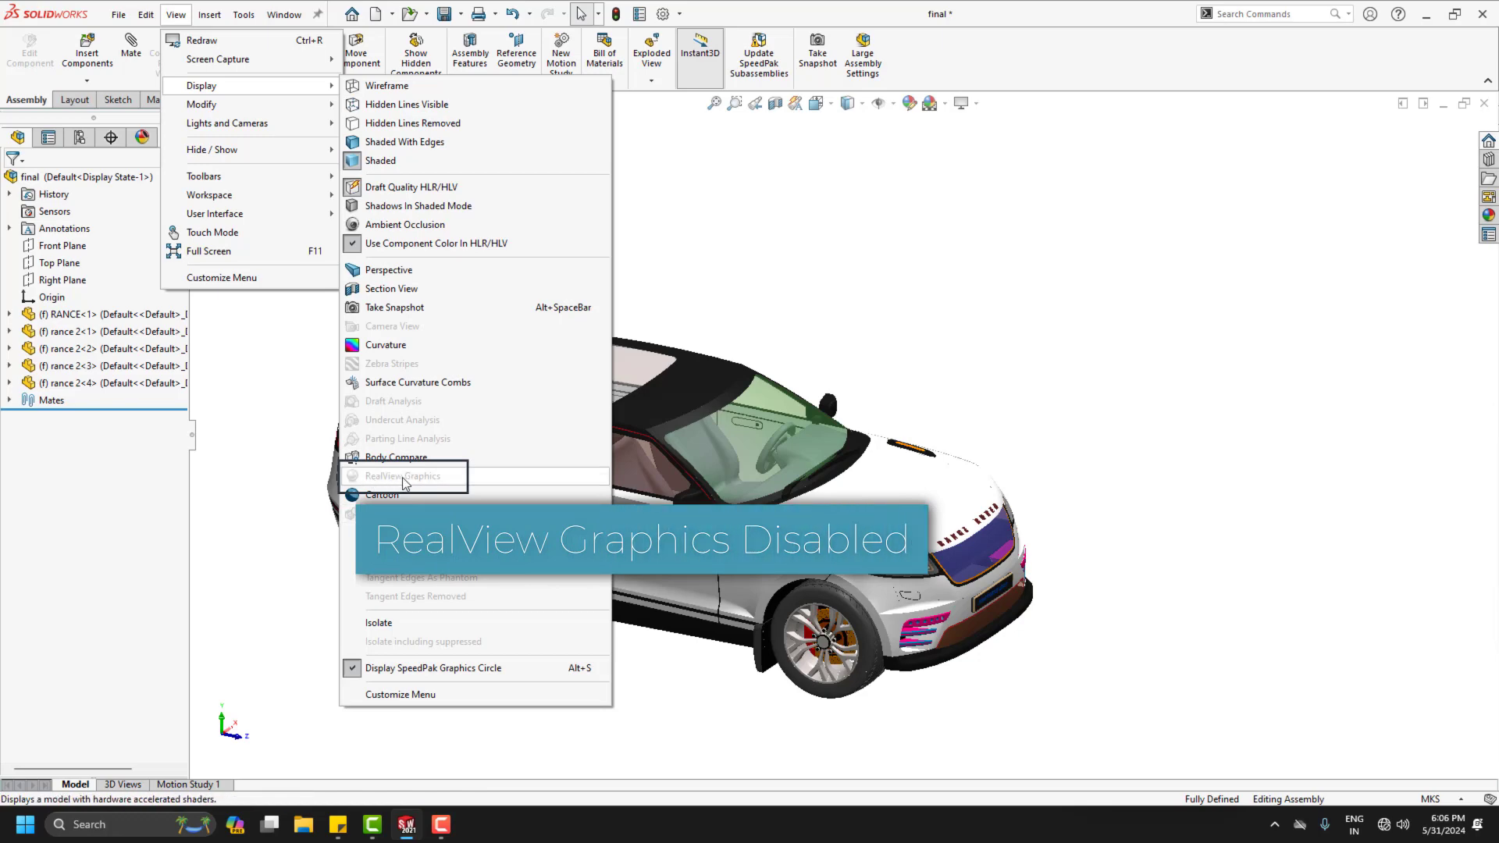
left_click(738, 266)
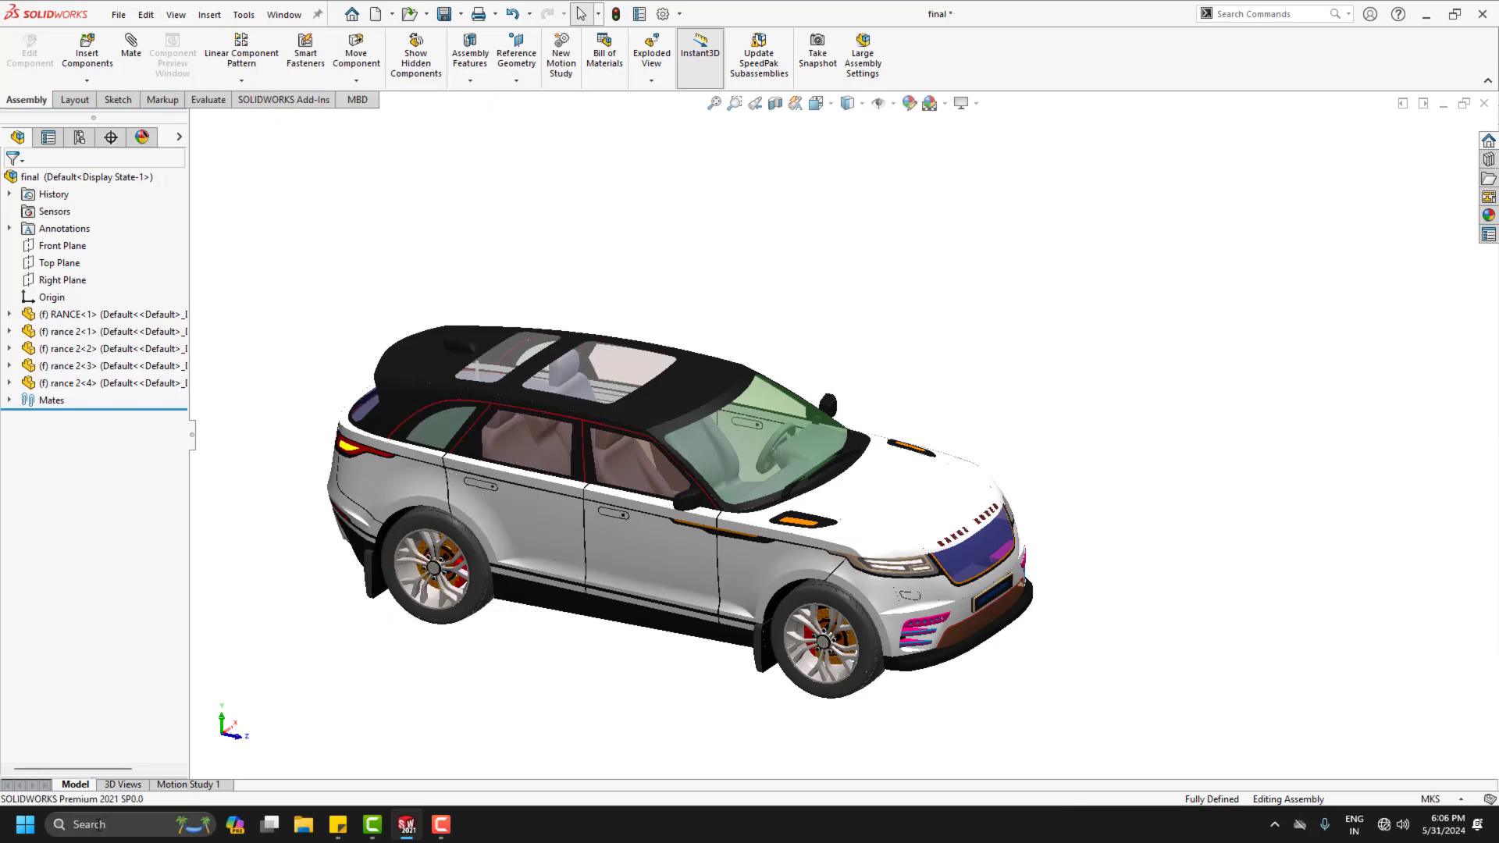
Step: Switch to the Registry Editor and expand the HKEY_CURRENT_USER\Software key
left_click(100, 825)
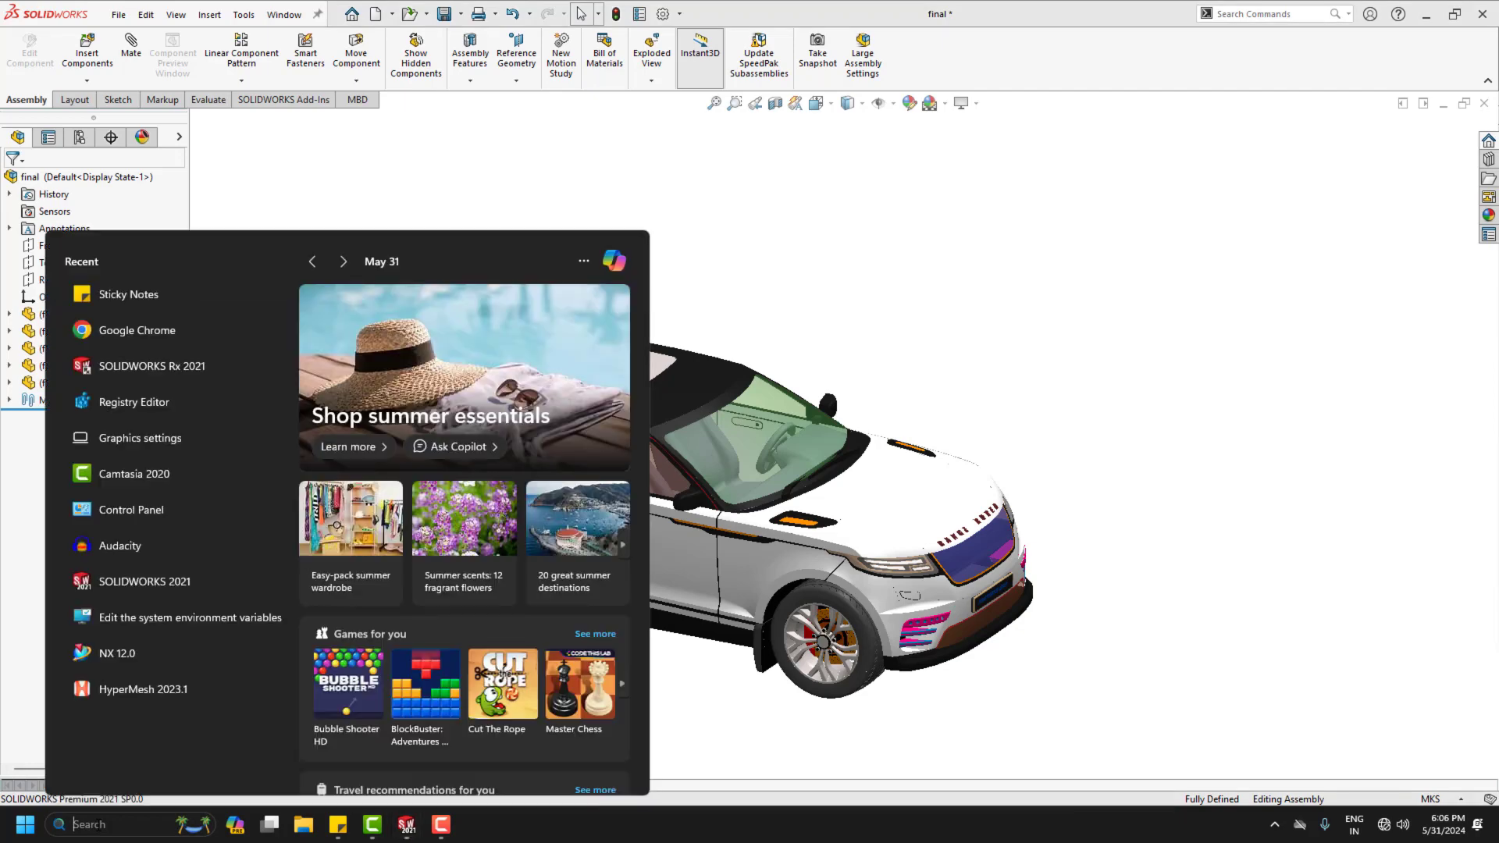
left_click(120, 407)
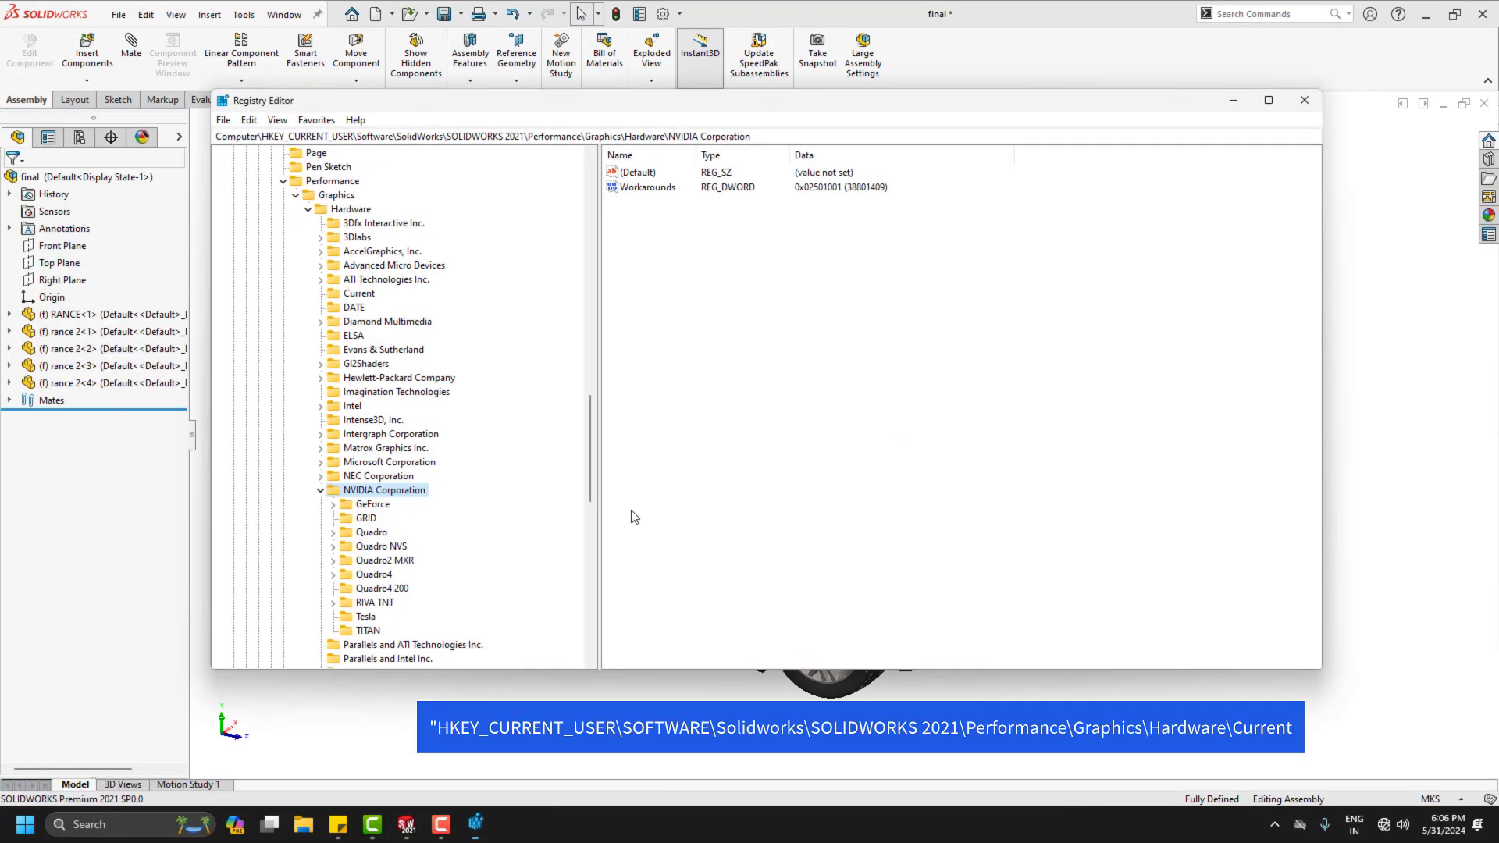
scroll(322, 495, "up", 10)
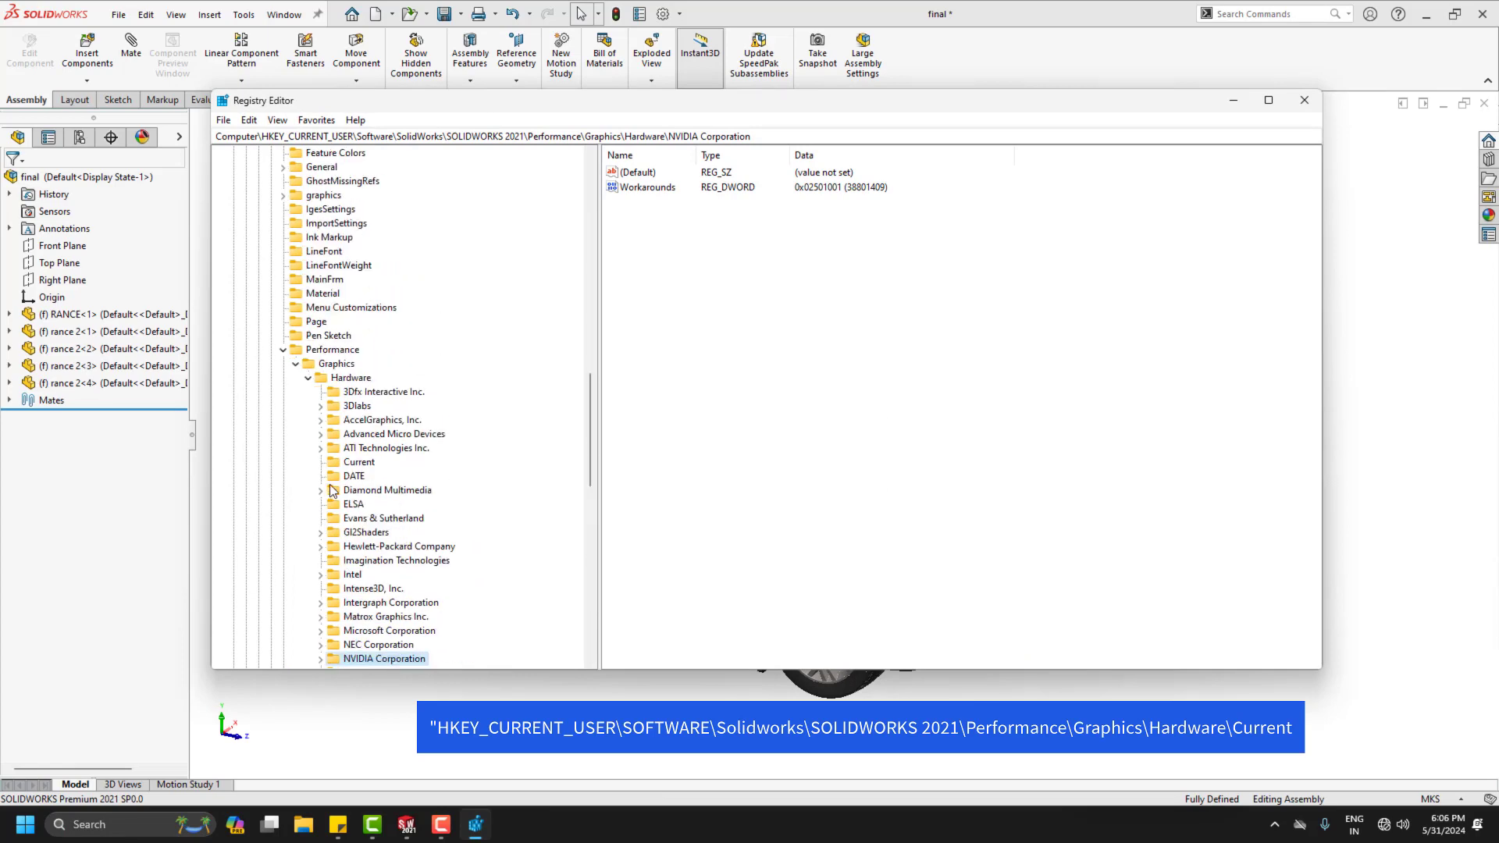
scroll(284, 426, "up", 20)
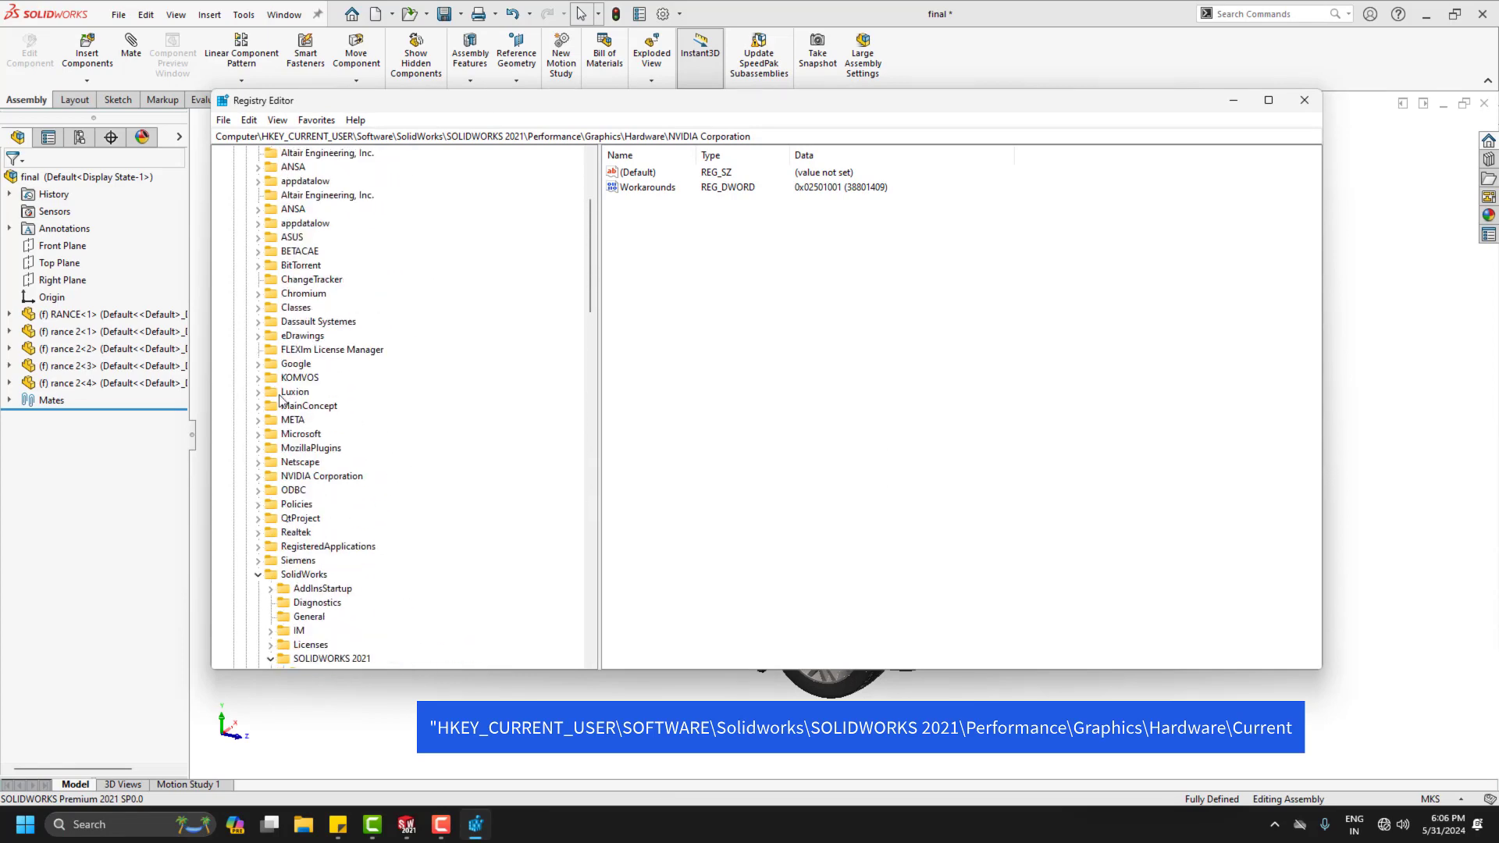
left_click(233, 181)
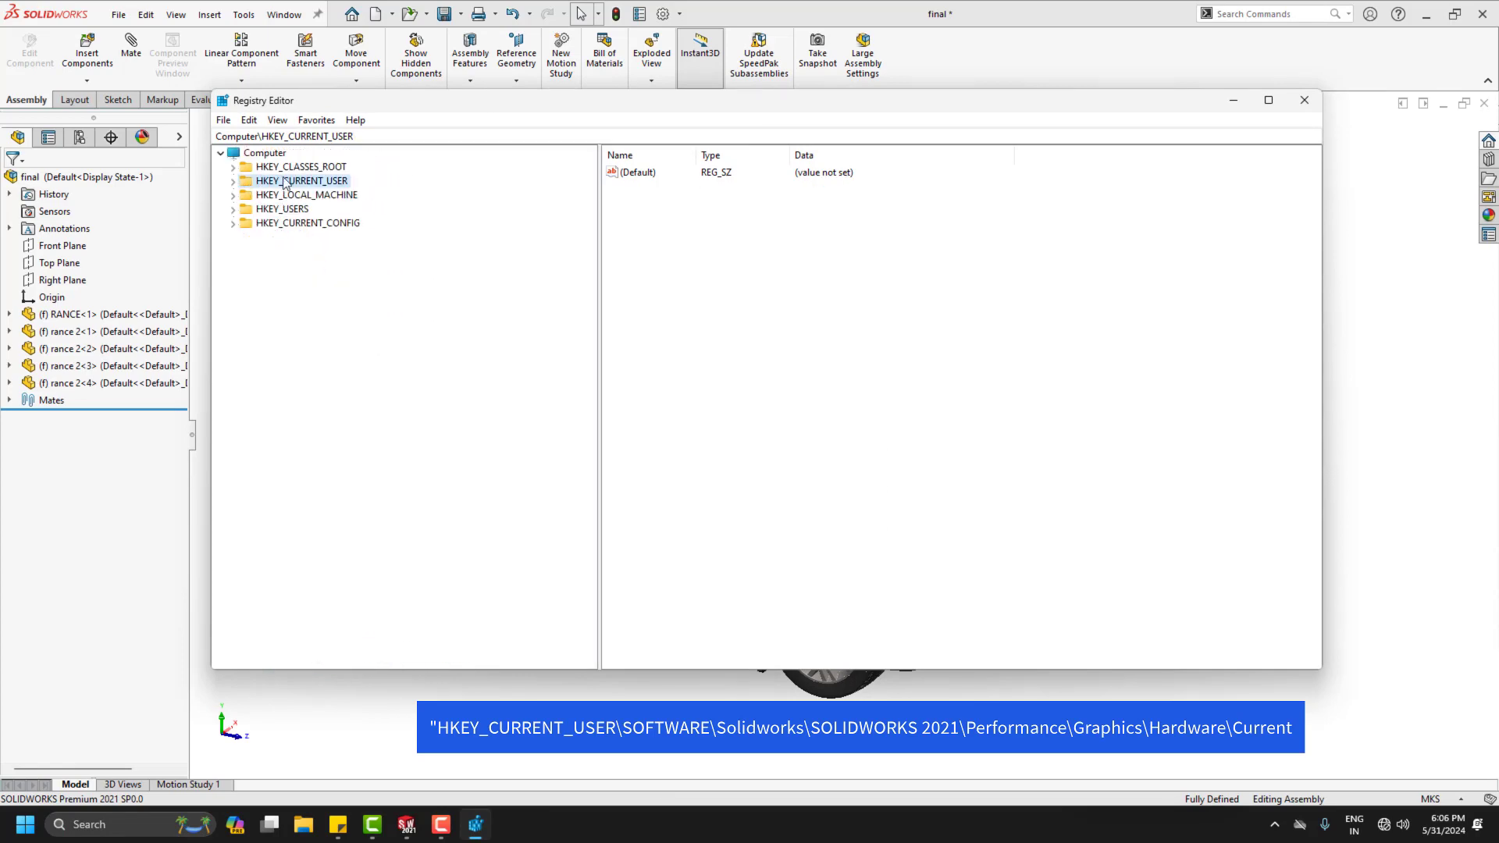
left_click(234, 184)
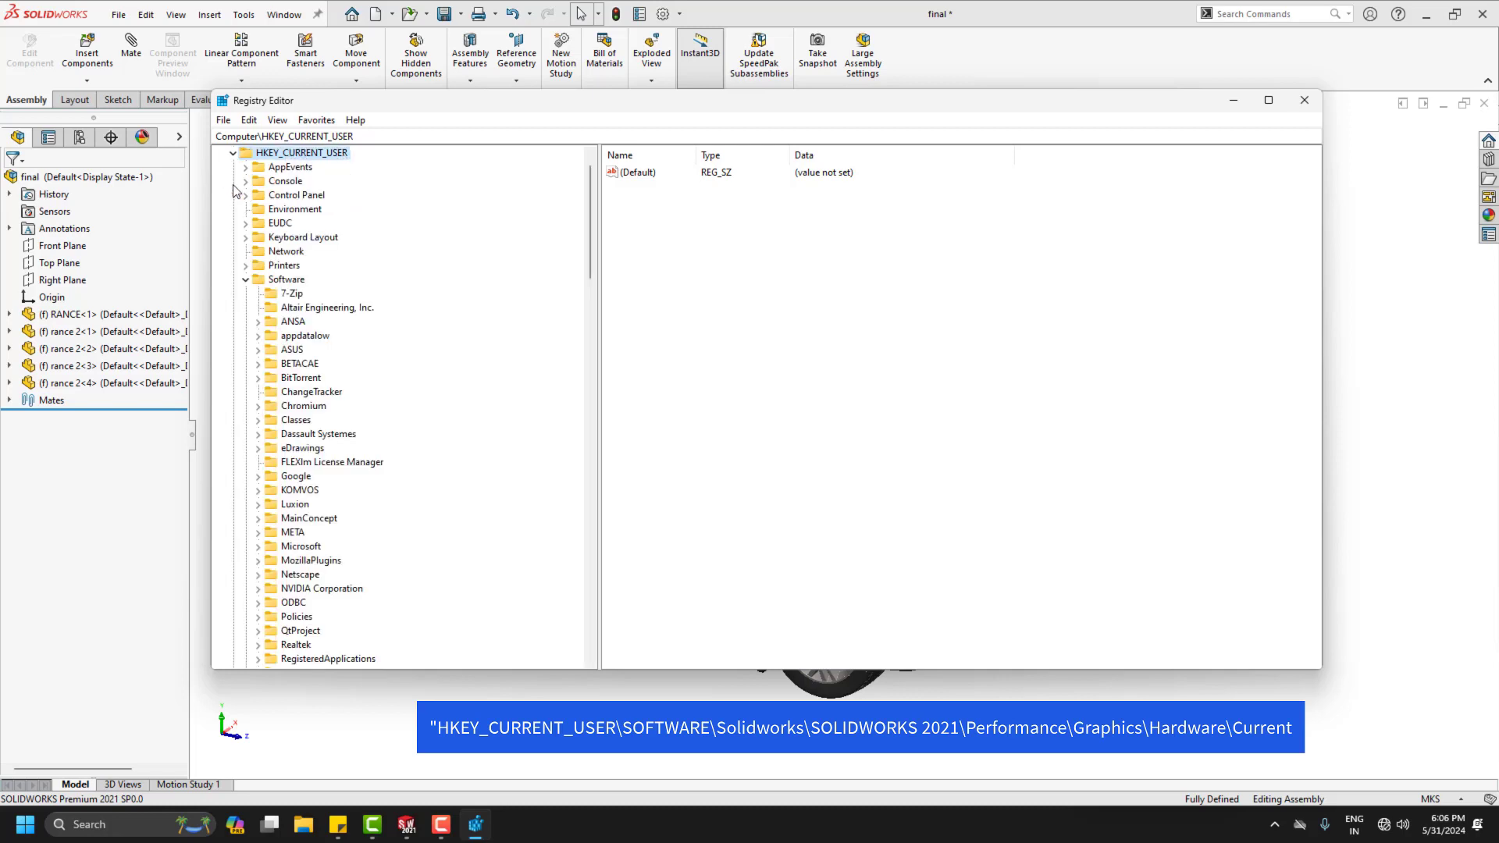
left_click(243, 280)
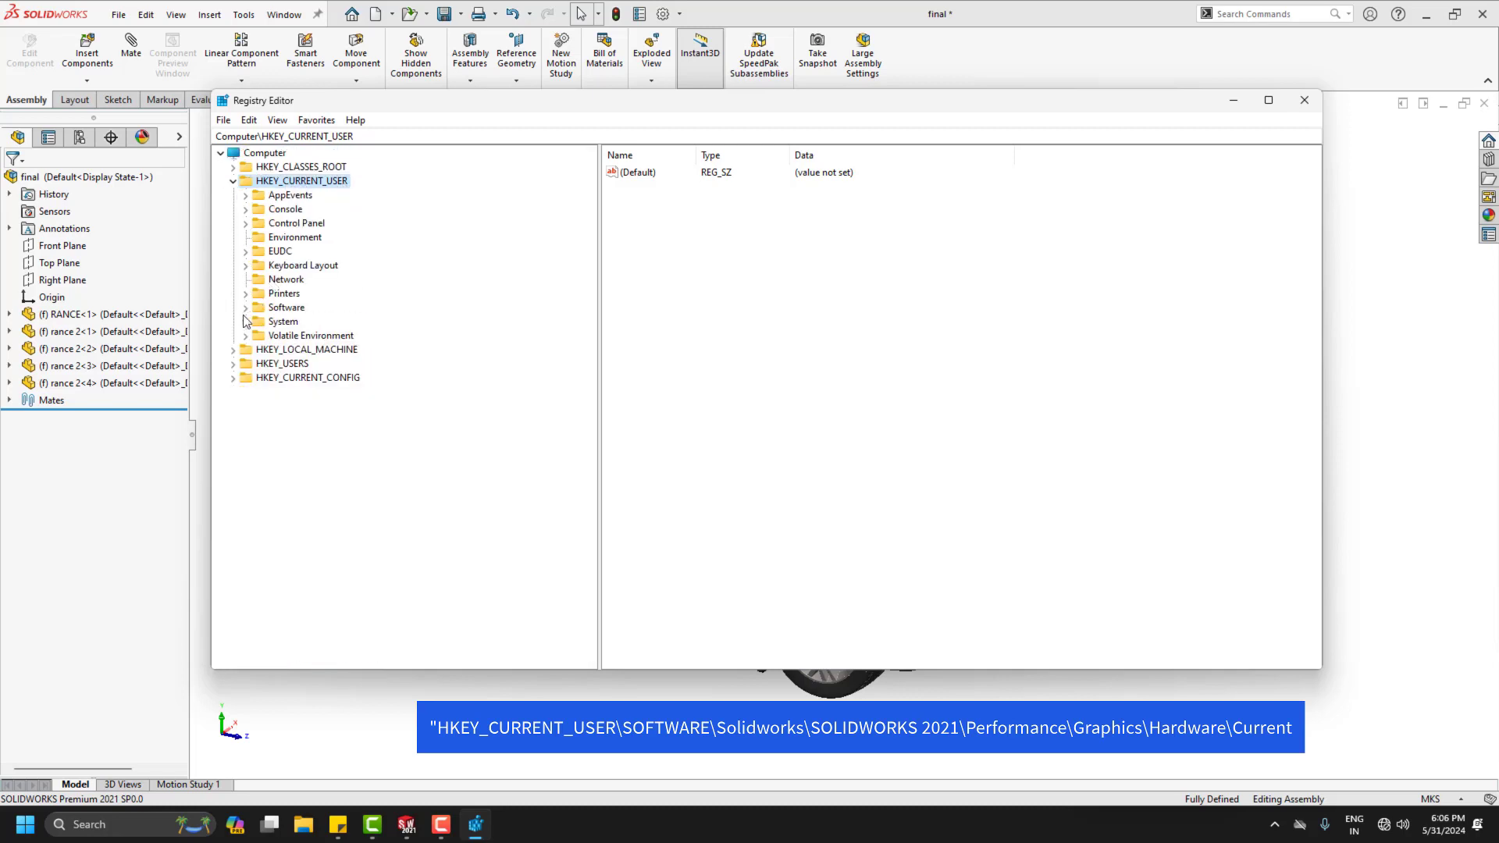
left_click(246, 307)
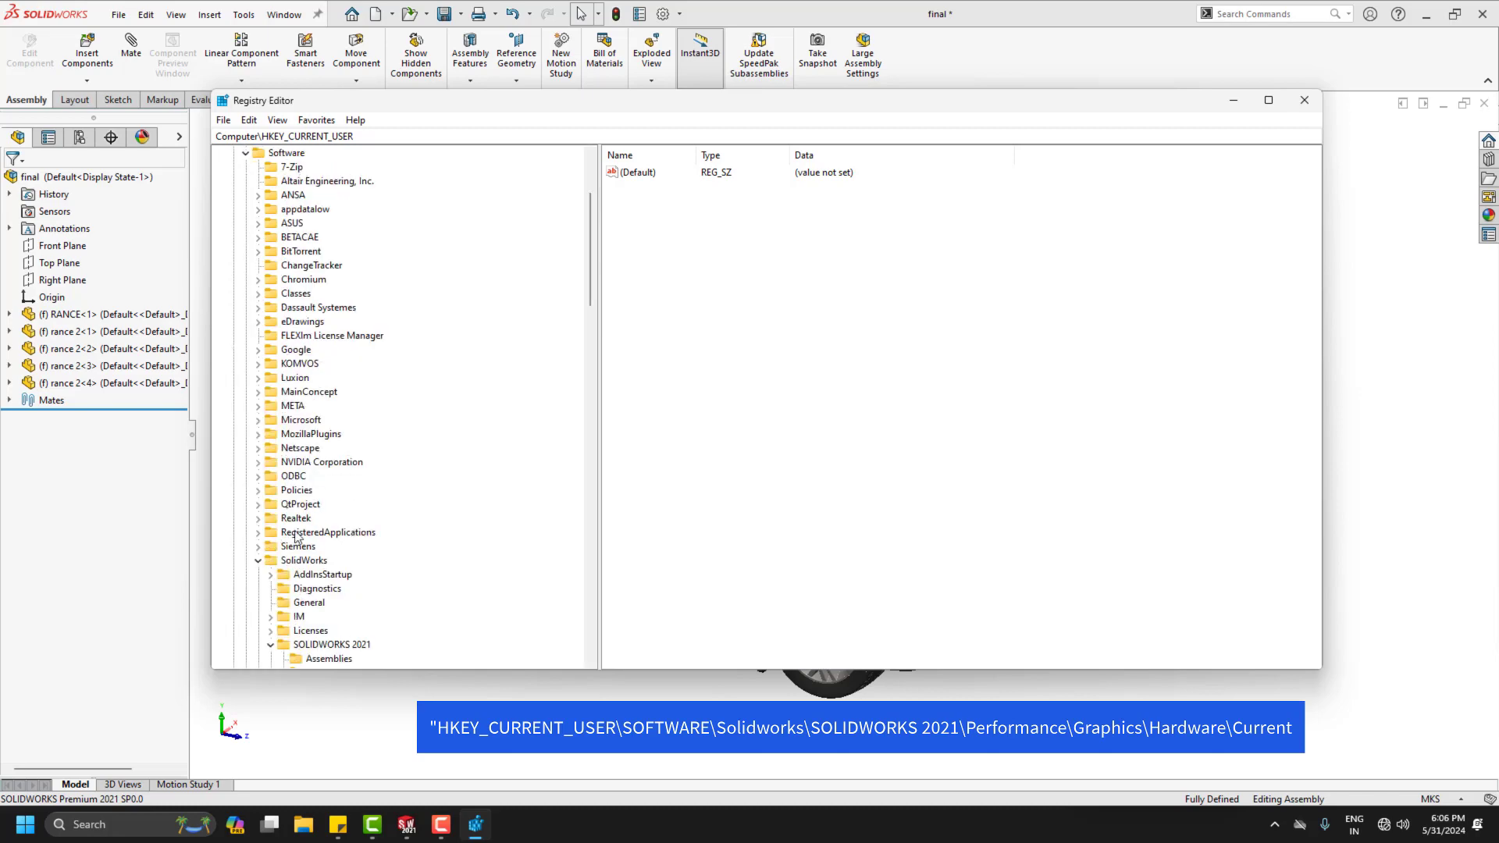
Step: Expand SolidWorks\SOLIDWORKS 2021 under Software and select its Performance key
left_click(258, 561)
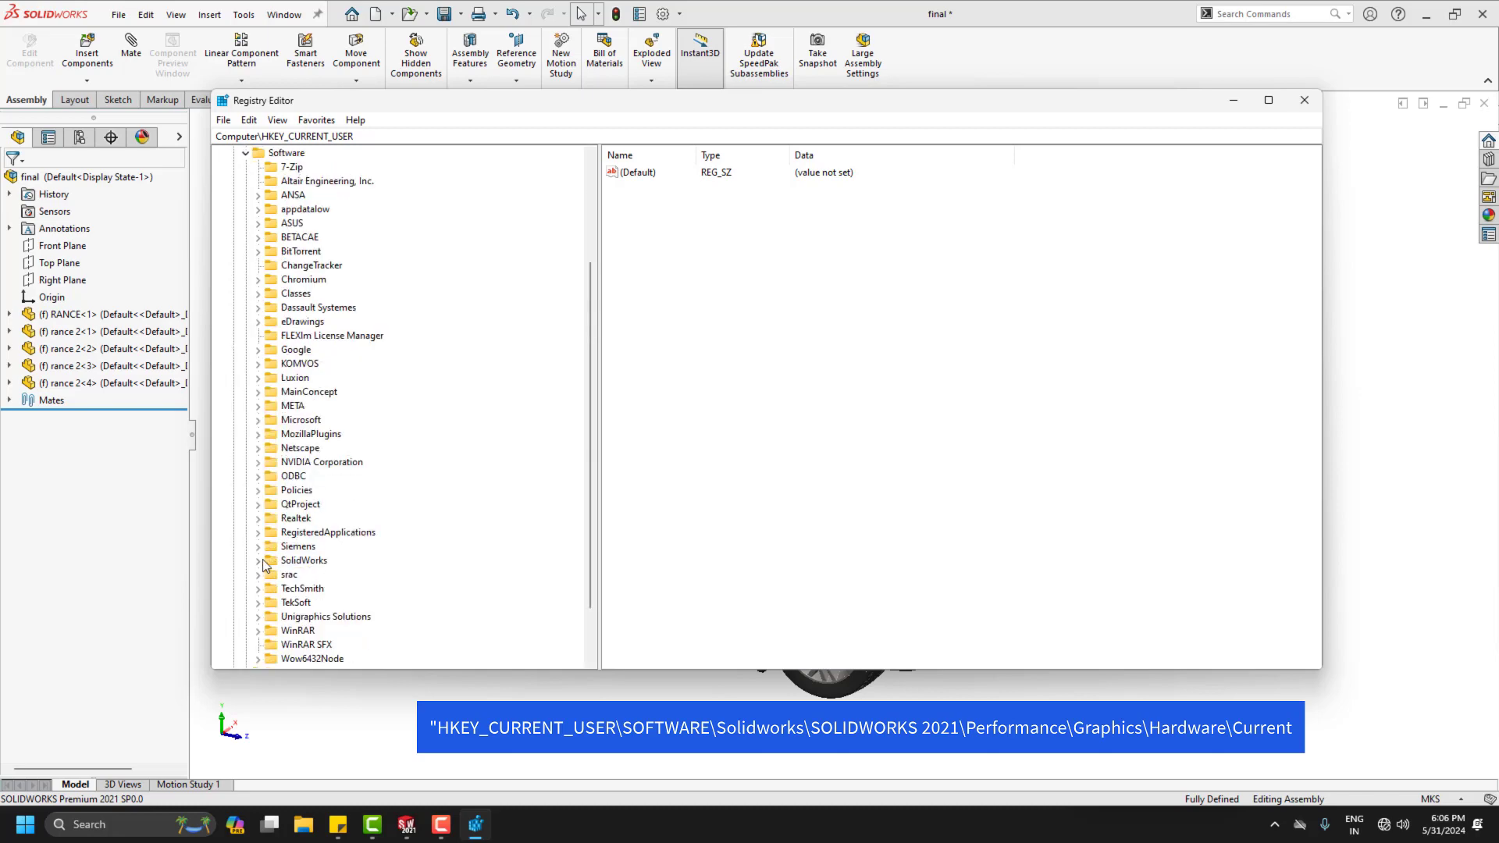
left_click(258, 561)
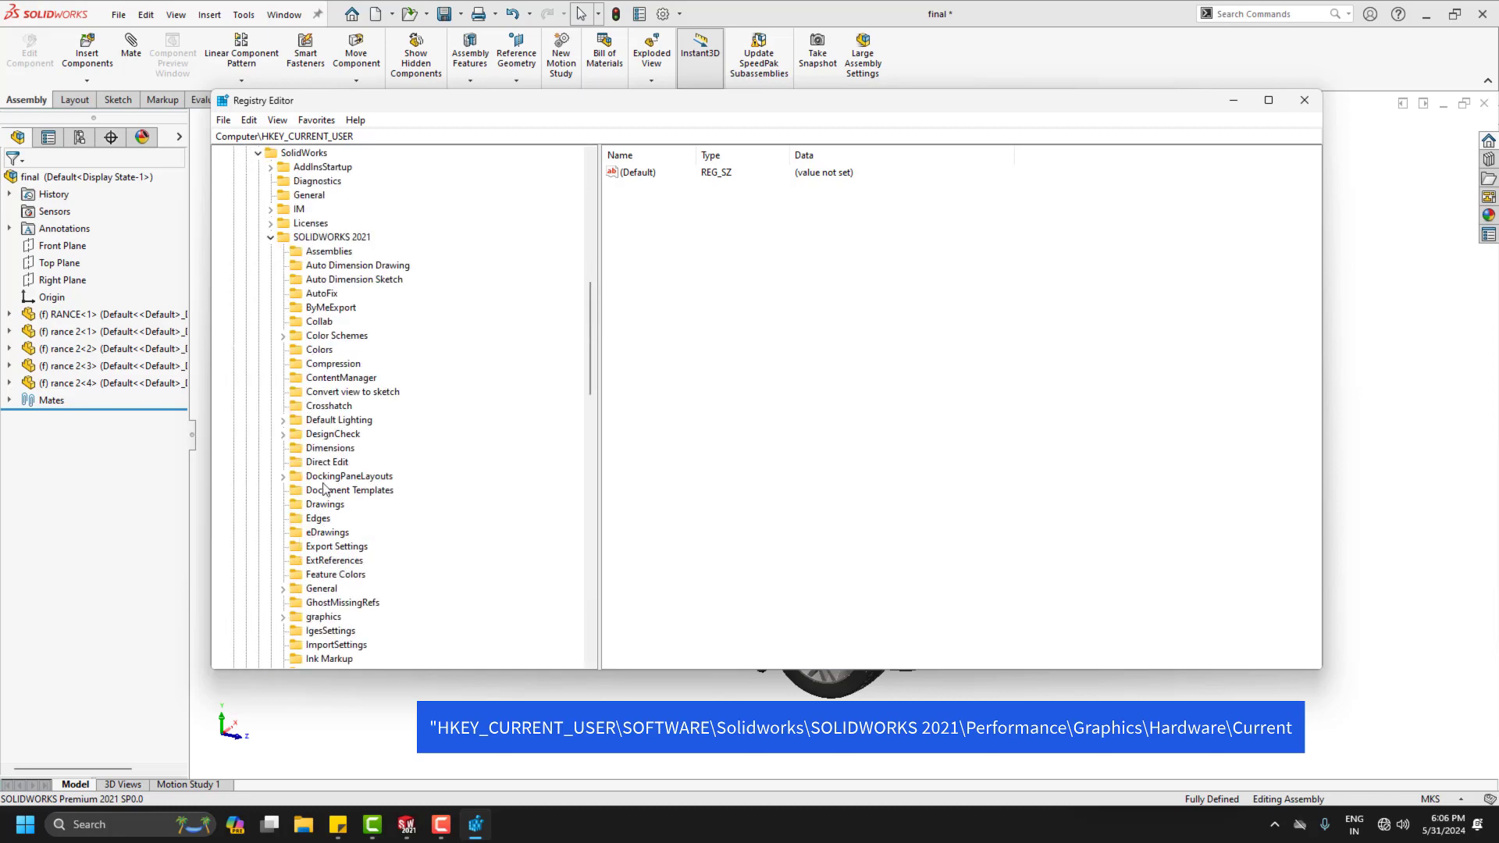
left_click(270, 238)
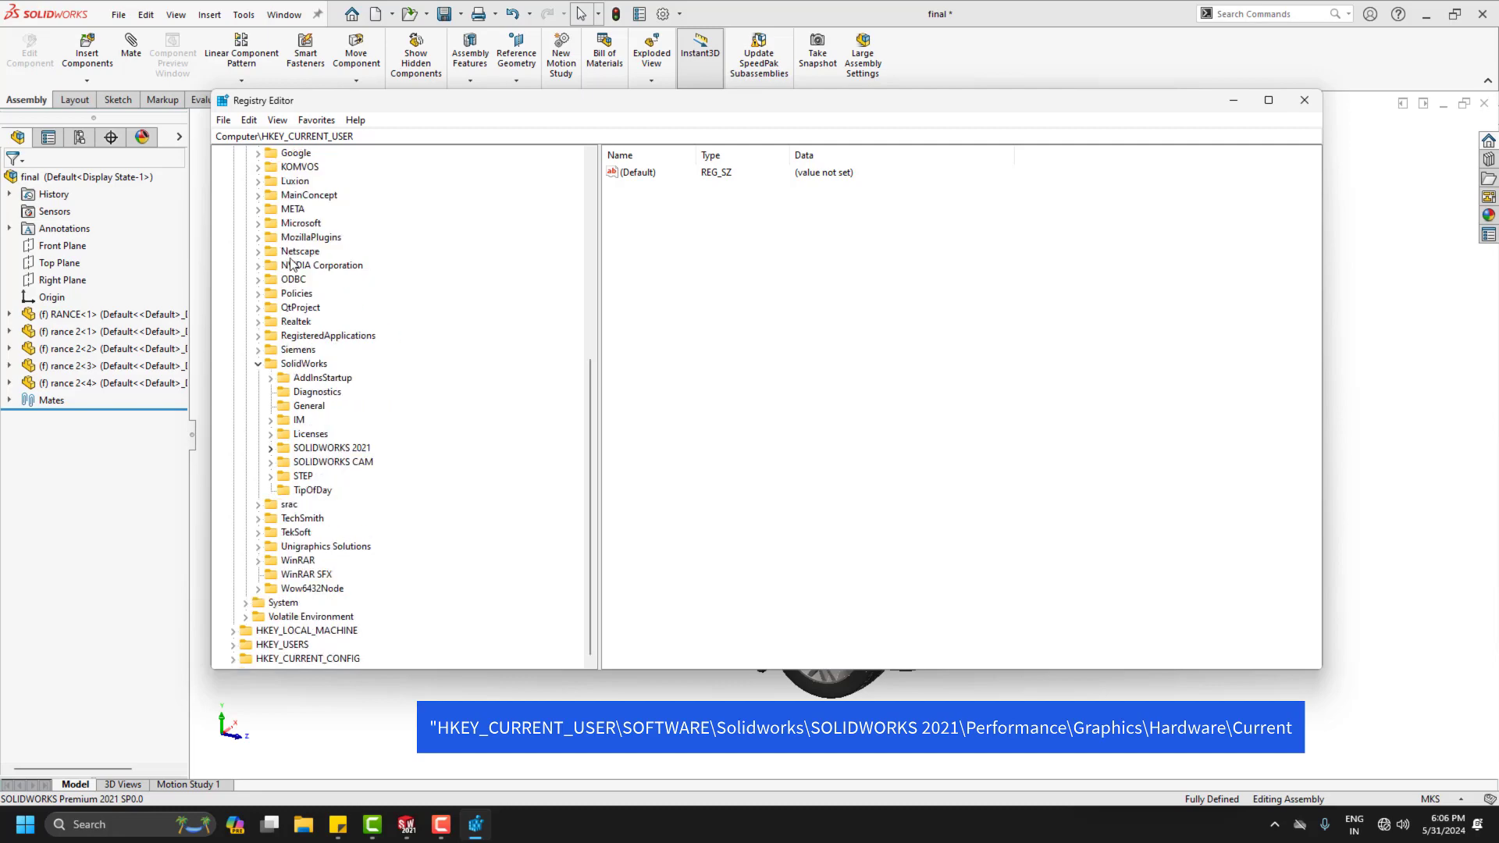
left_click(271, 448)
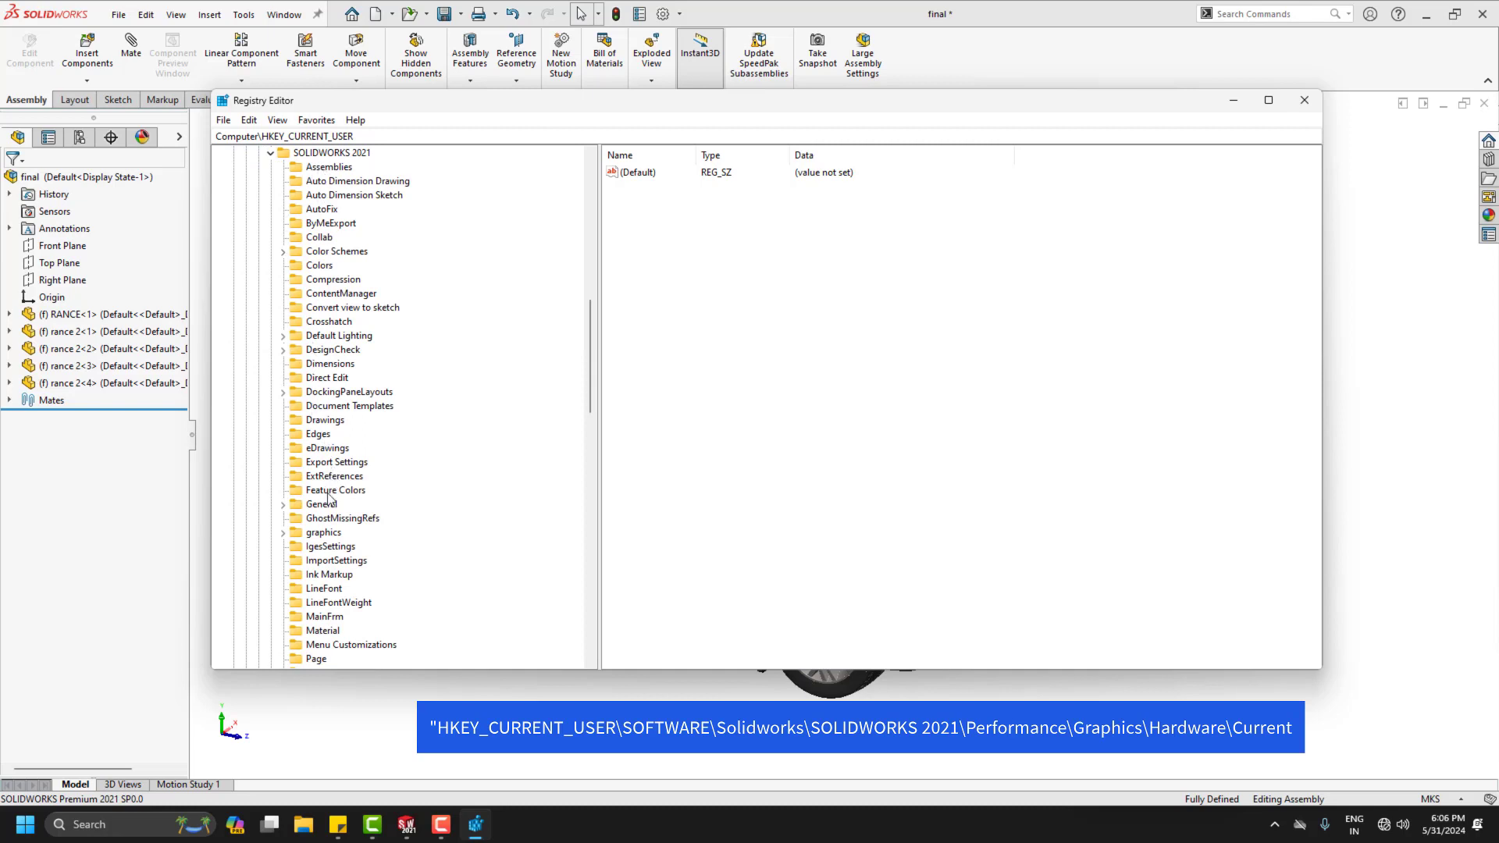
scroll(328, 500, "down", 3)
double_click(327, 561)
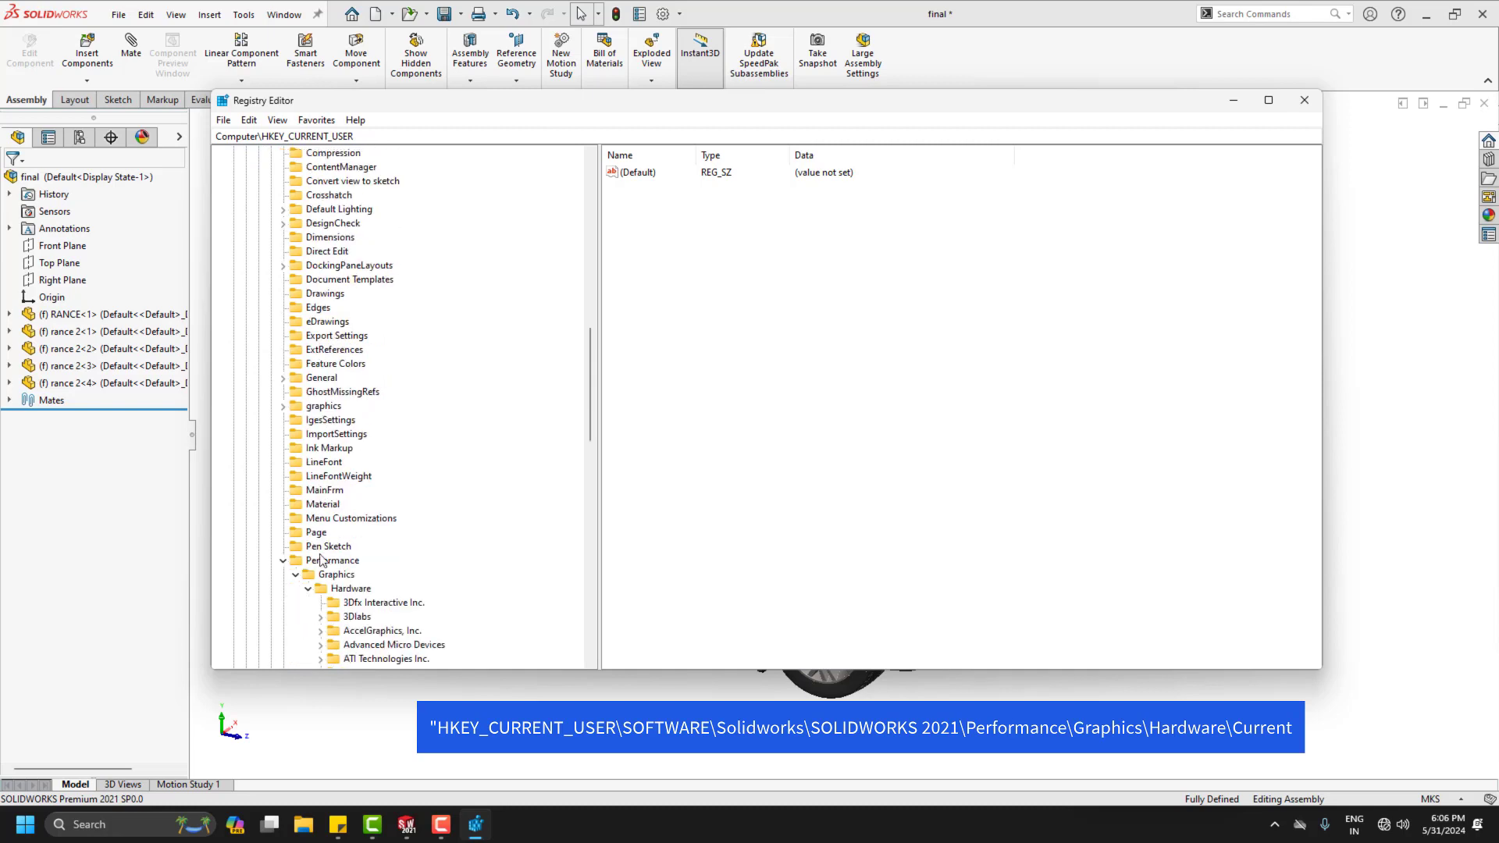
left_click(326, 561)
left_click(283, 561)
left_click(284, 560)
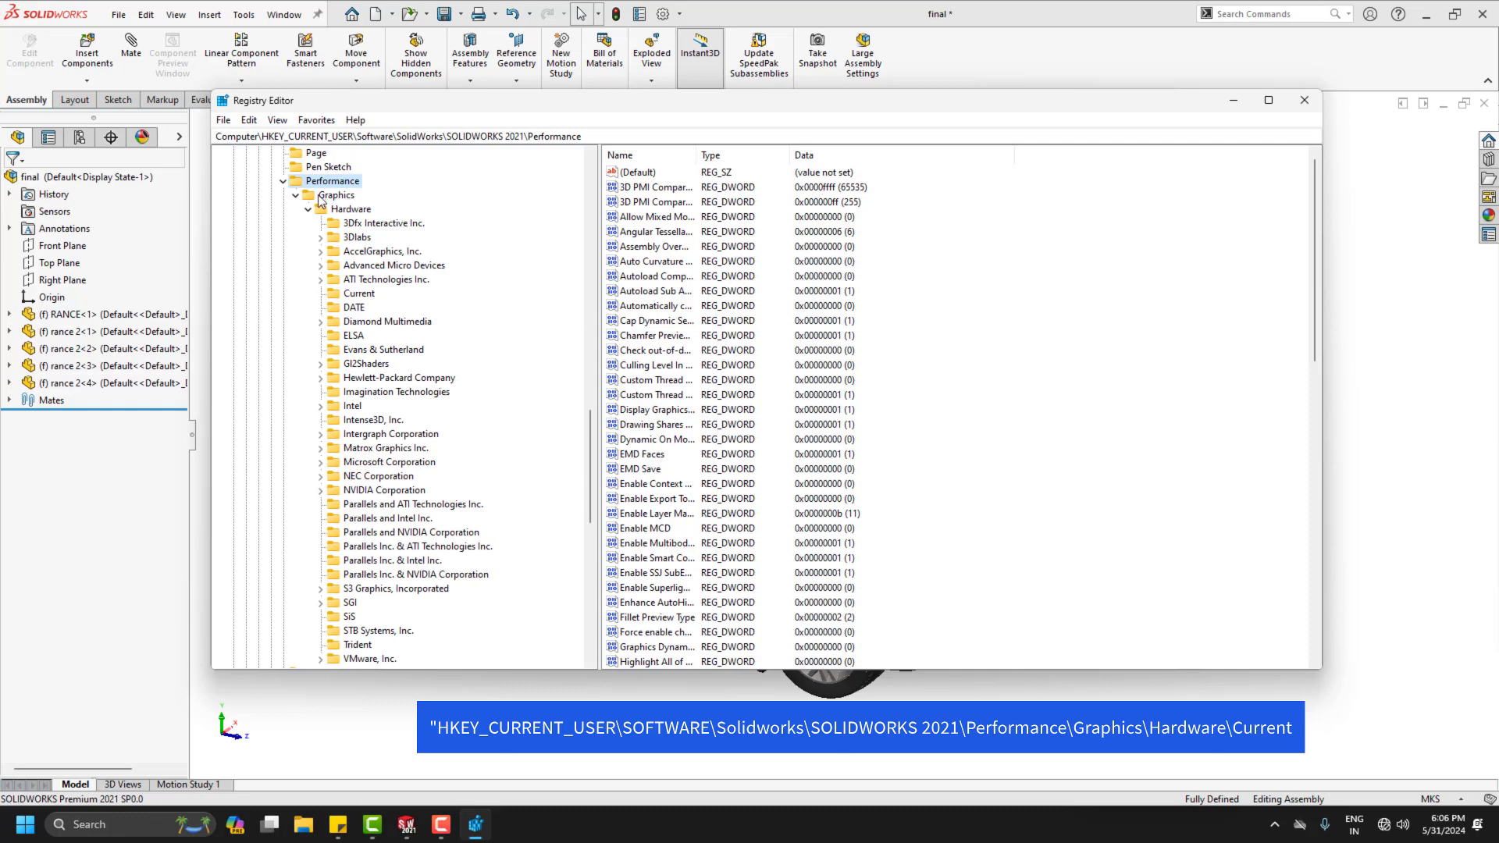
Step: Select the Current key under Performance\Graphics\Hardware
left_click(309, 210)
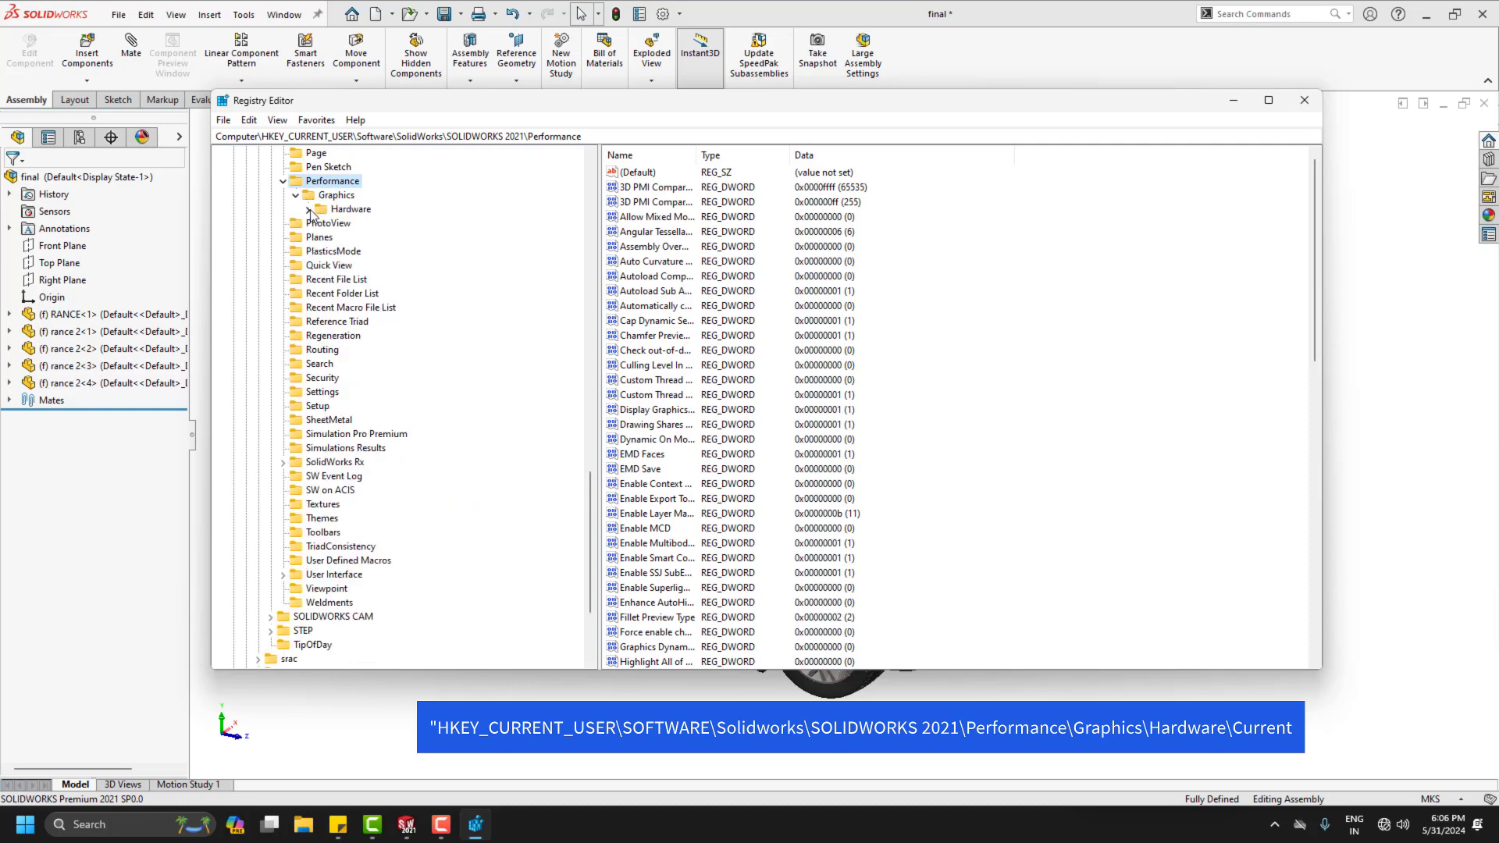
left_click(309, 210)
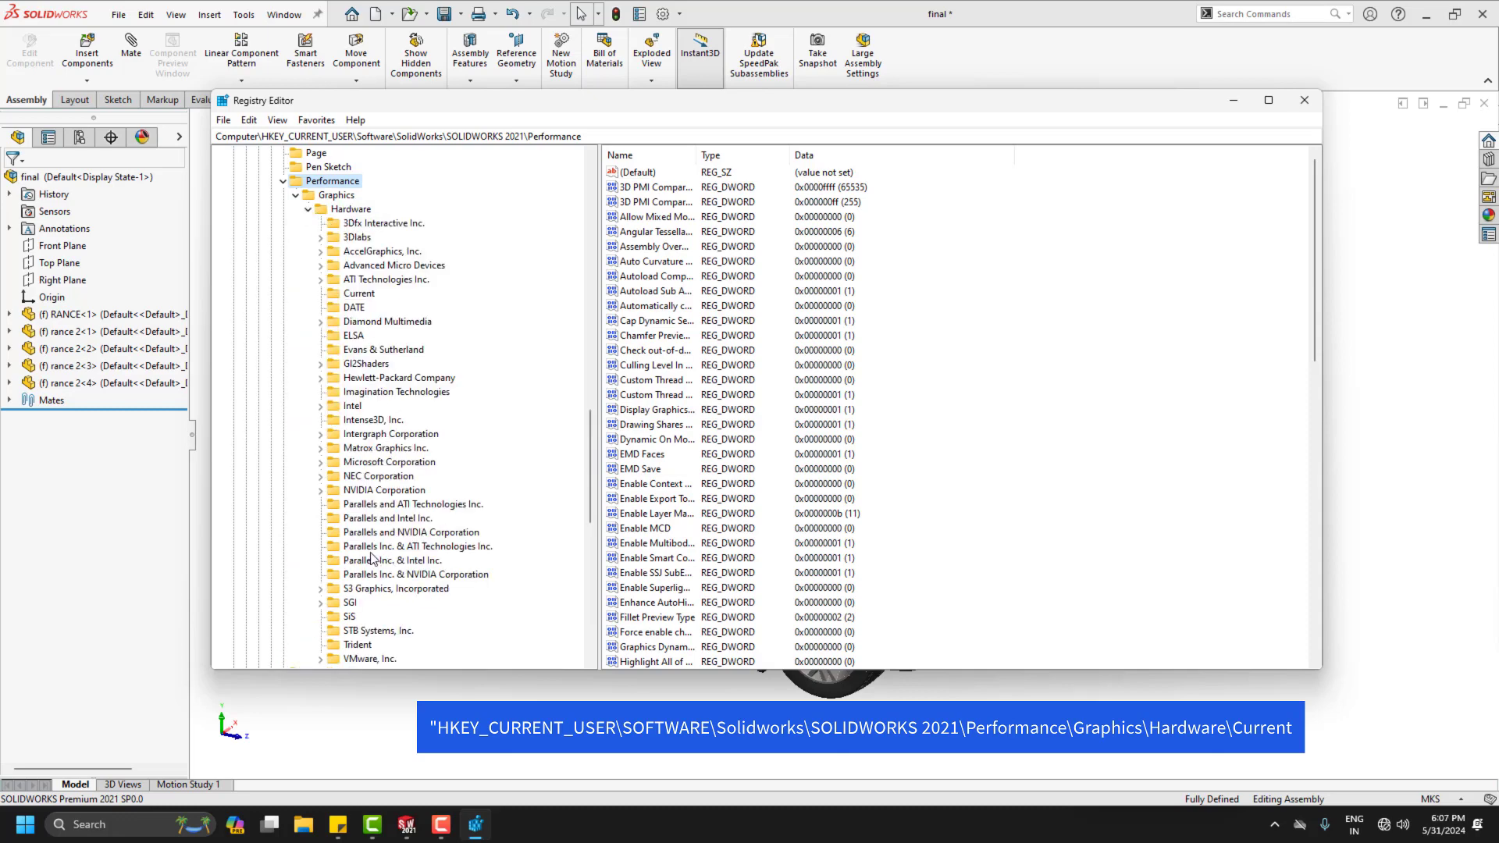
scroll(372, 558, "down", 1)
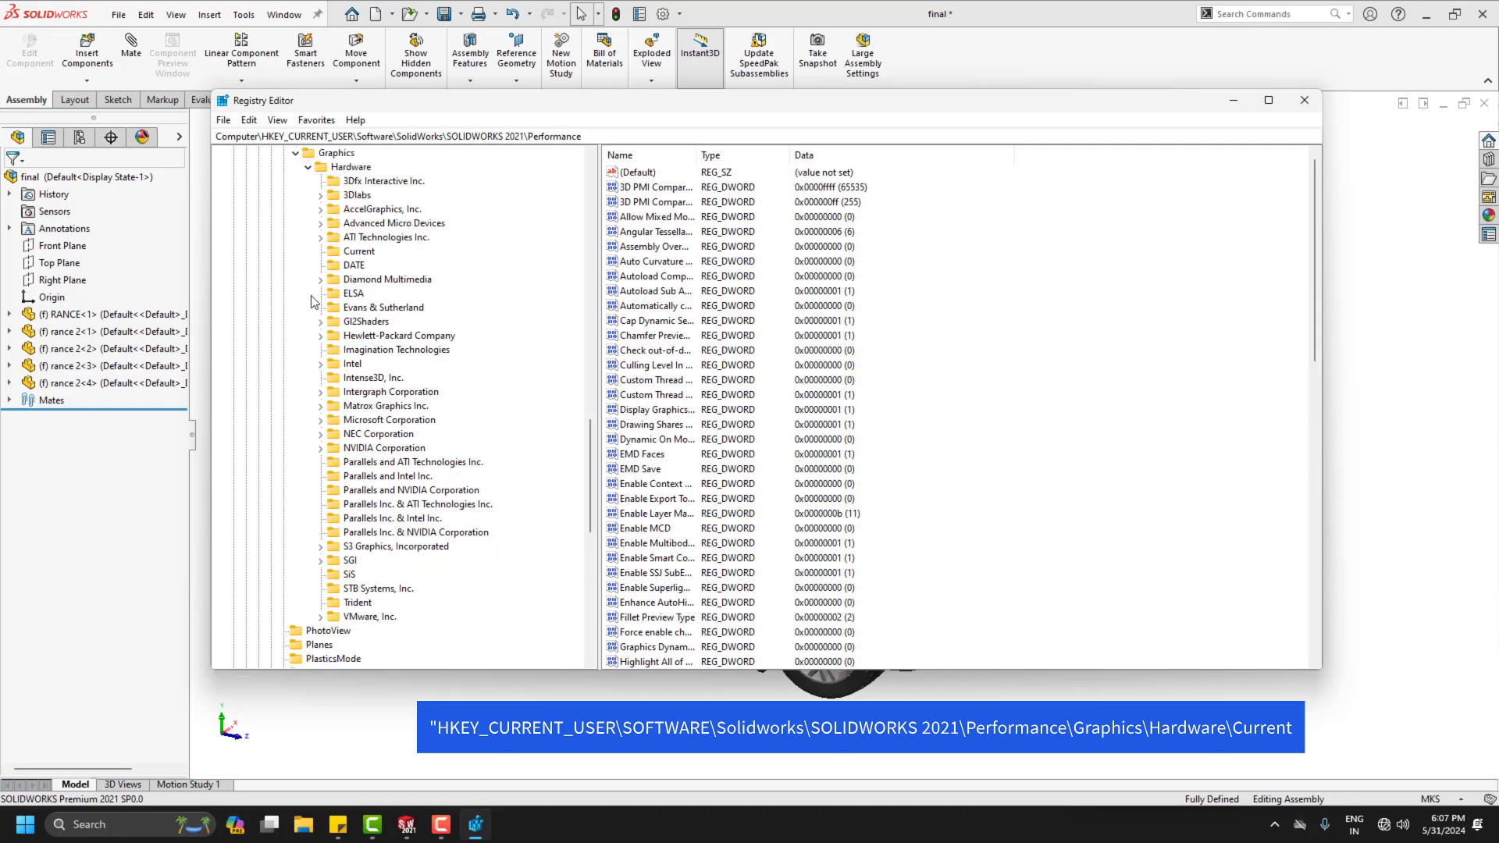
left_click(361, 251)
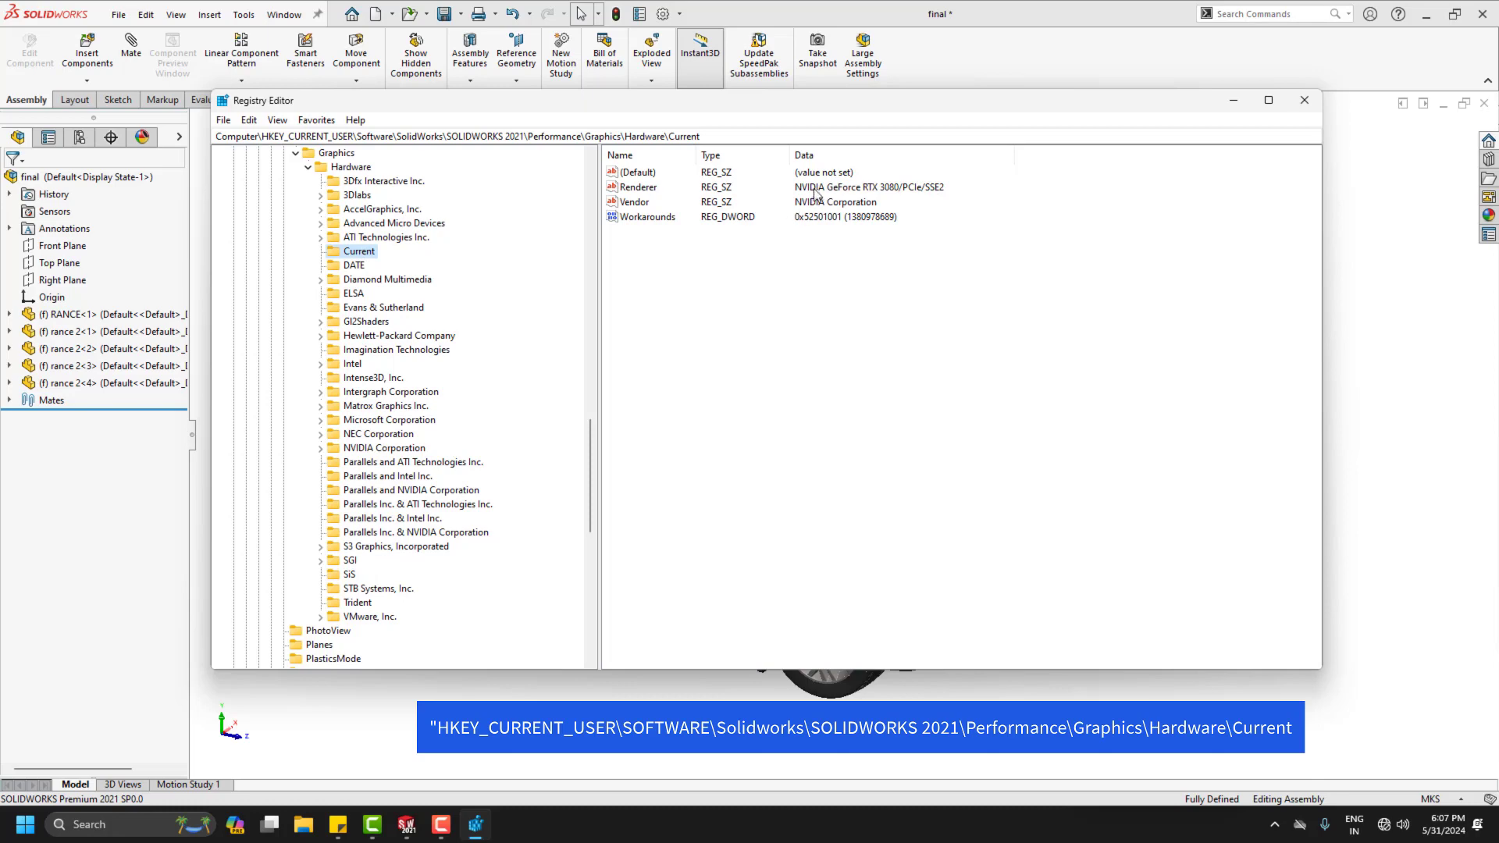
Step: Copy the value data of the Renderer string in the Current key
left_click(824, 192)
double_click(639, 187)
key("ctrl+c")
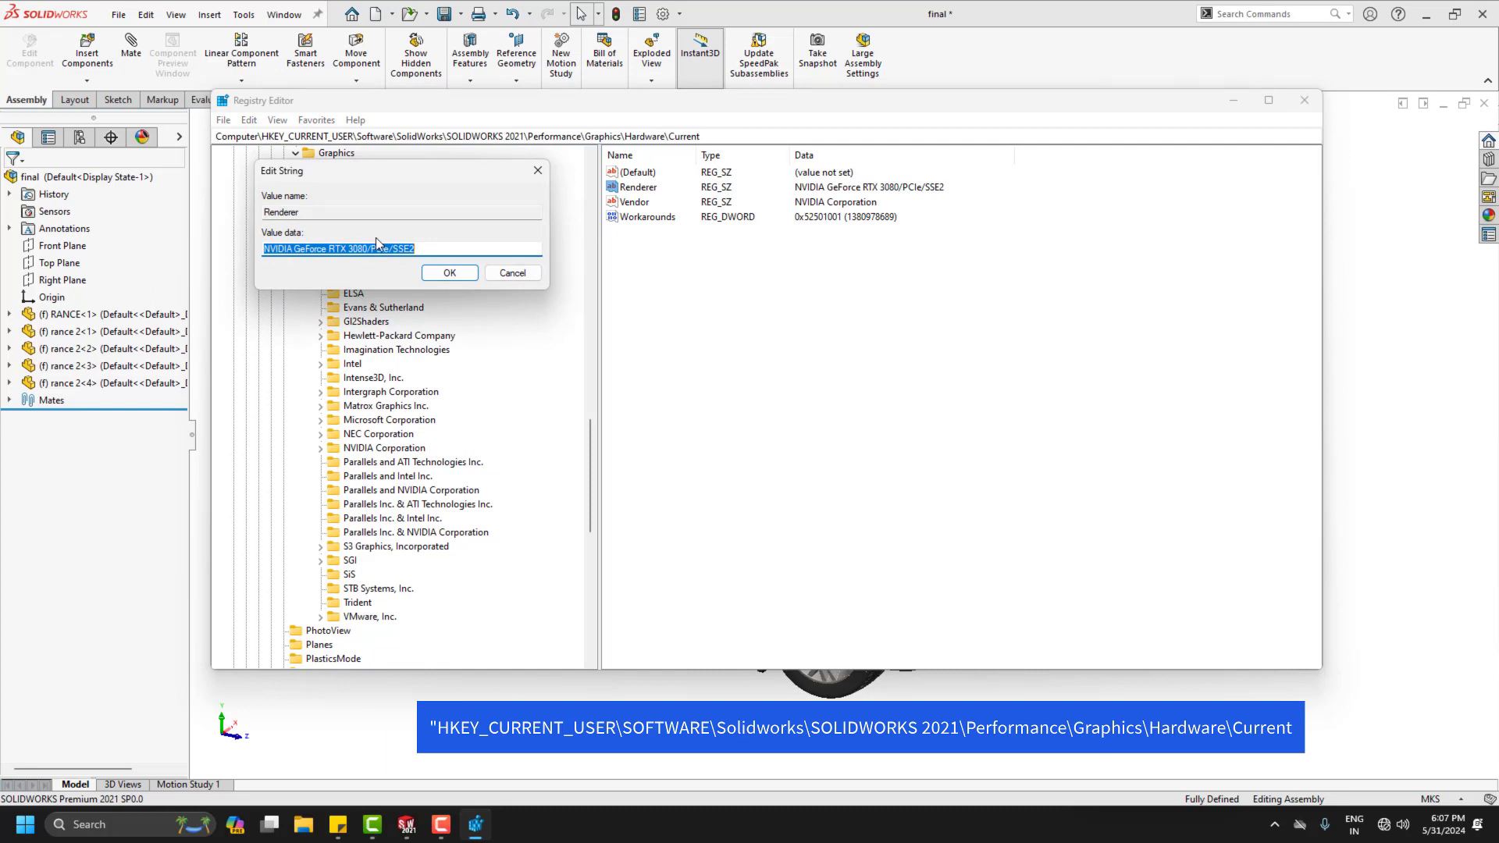
left_click(450, 272)
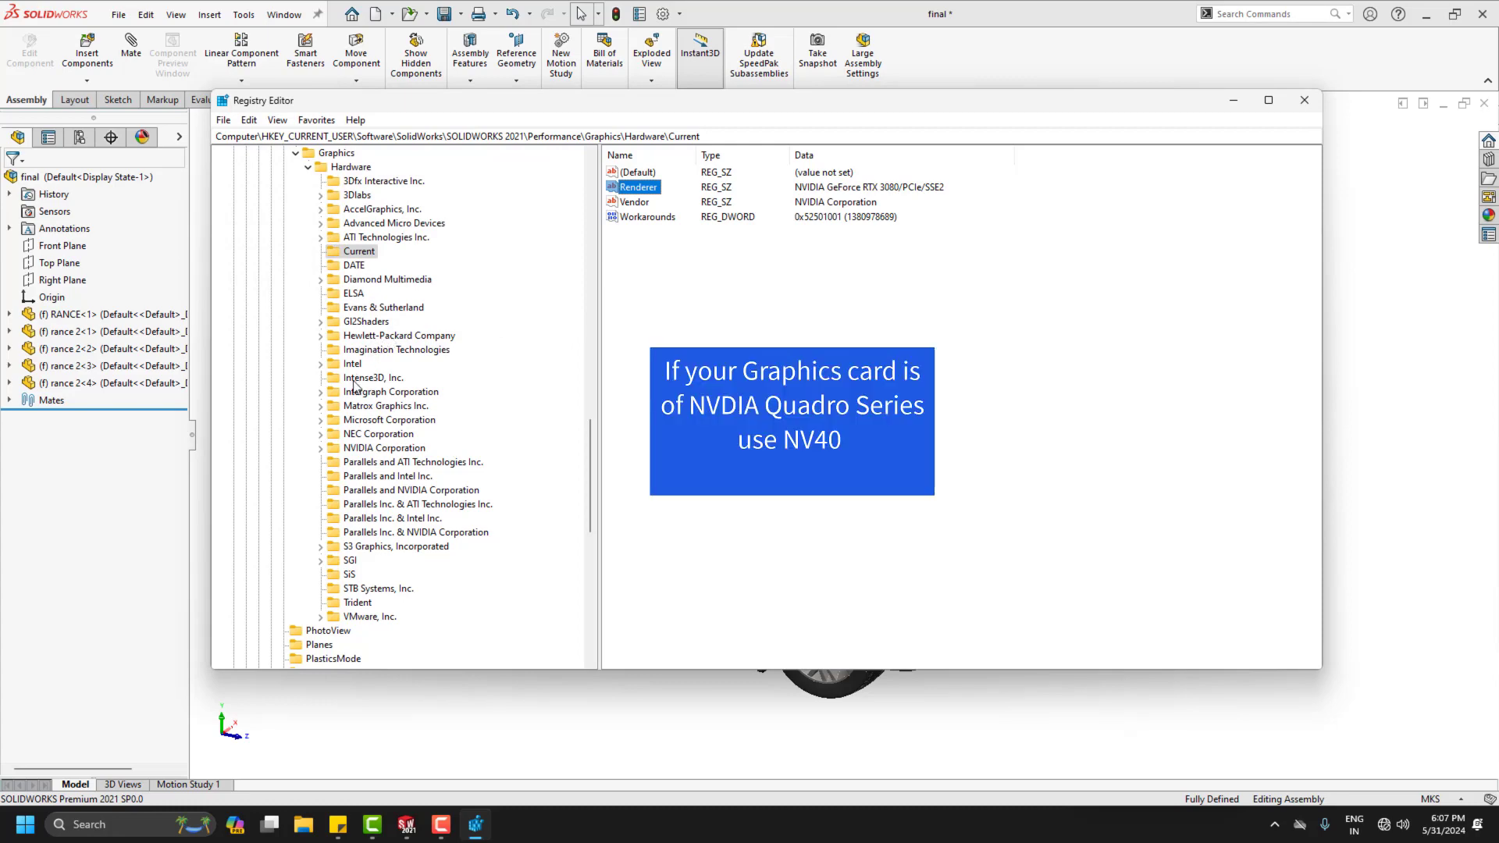
Step: Expand the NVIDIA Corporation key and the Gl2Shaders\NV40 key under Hardware
left_click(321, 449)
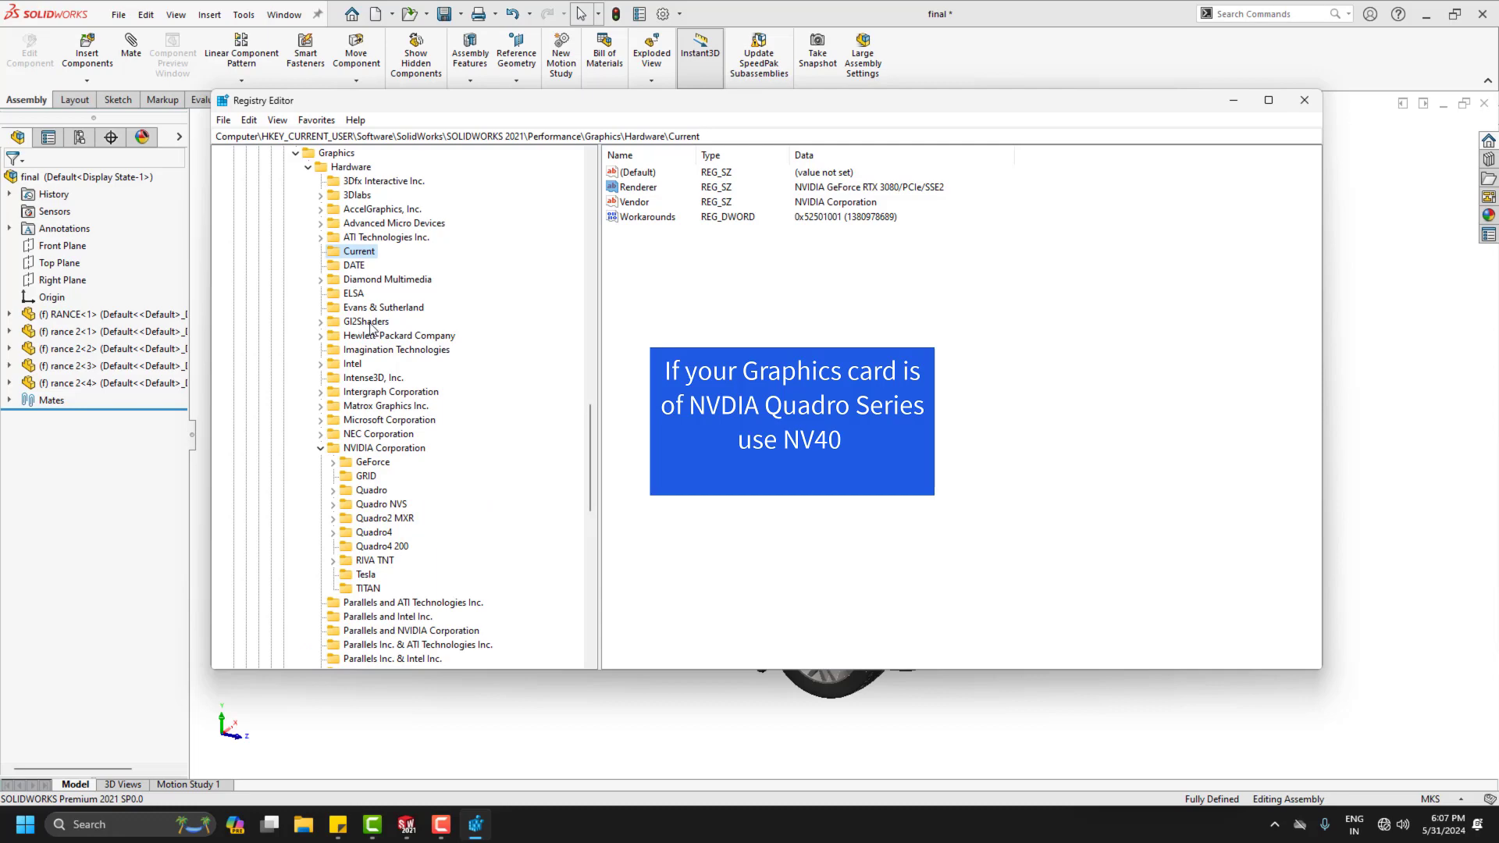
left_click(321, 322)
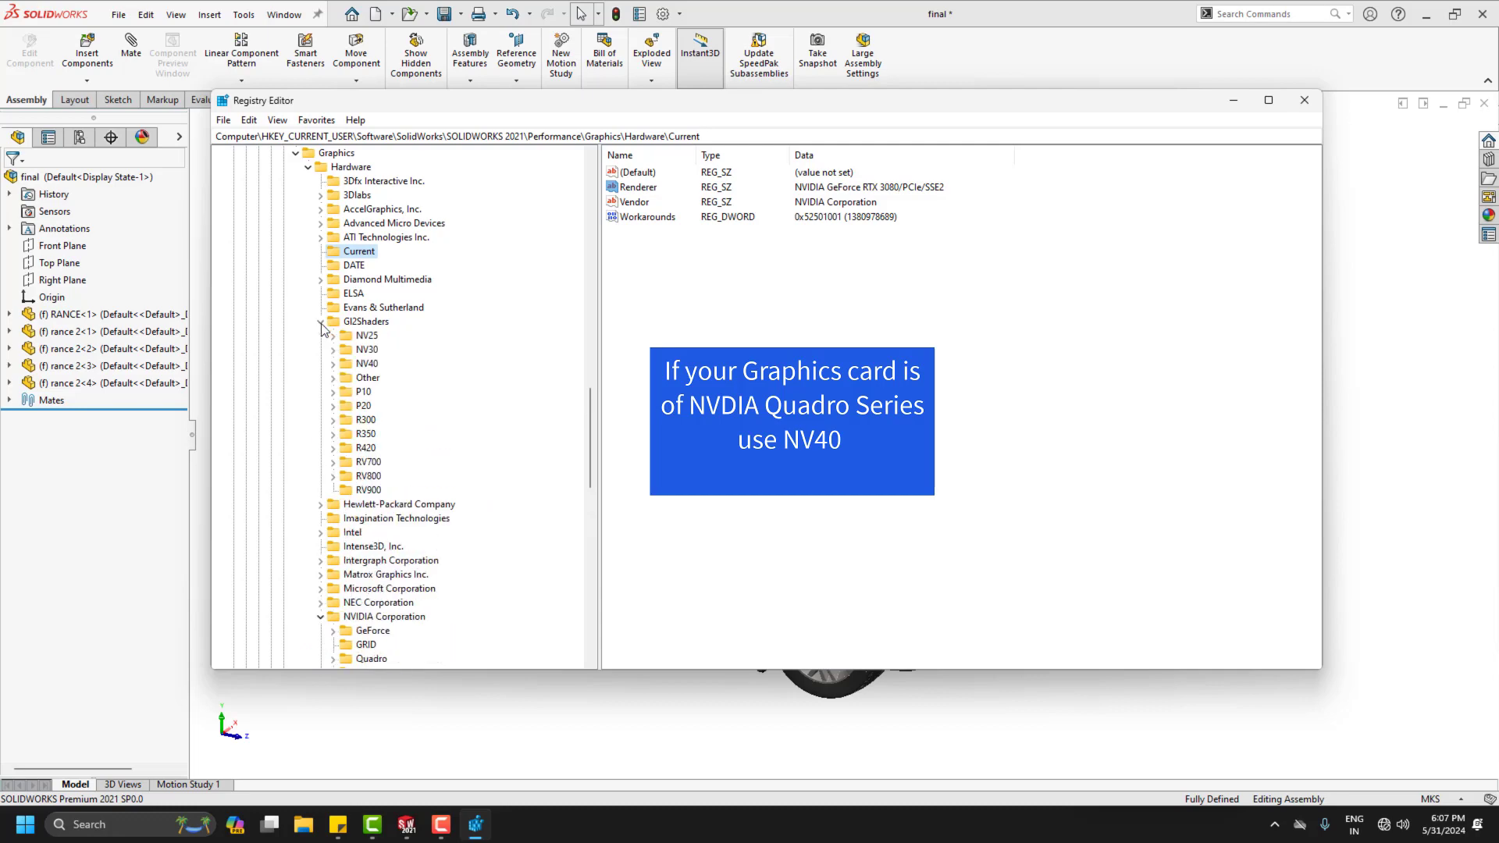
left_click(363, 323)
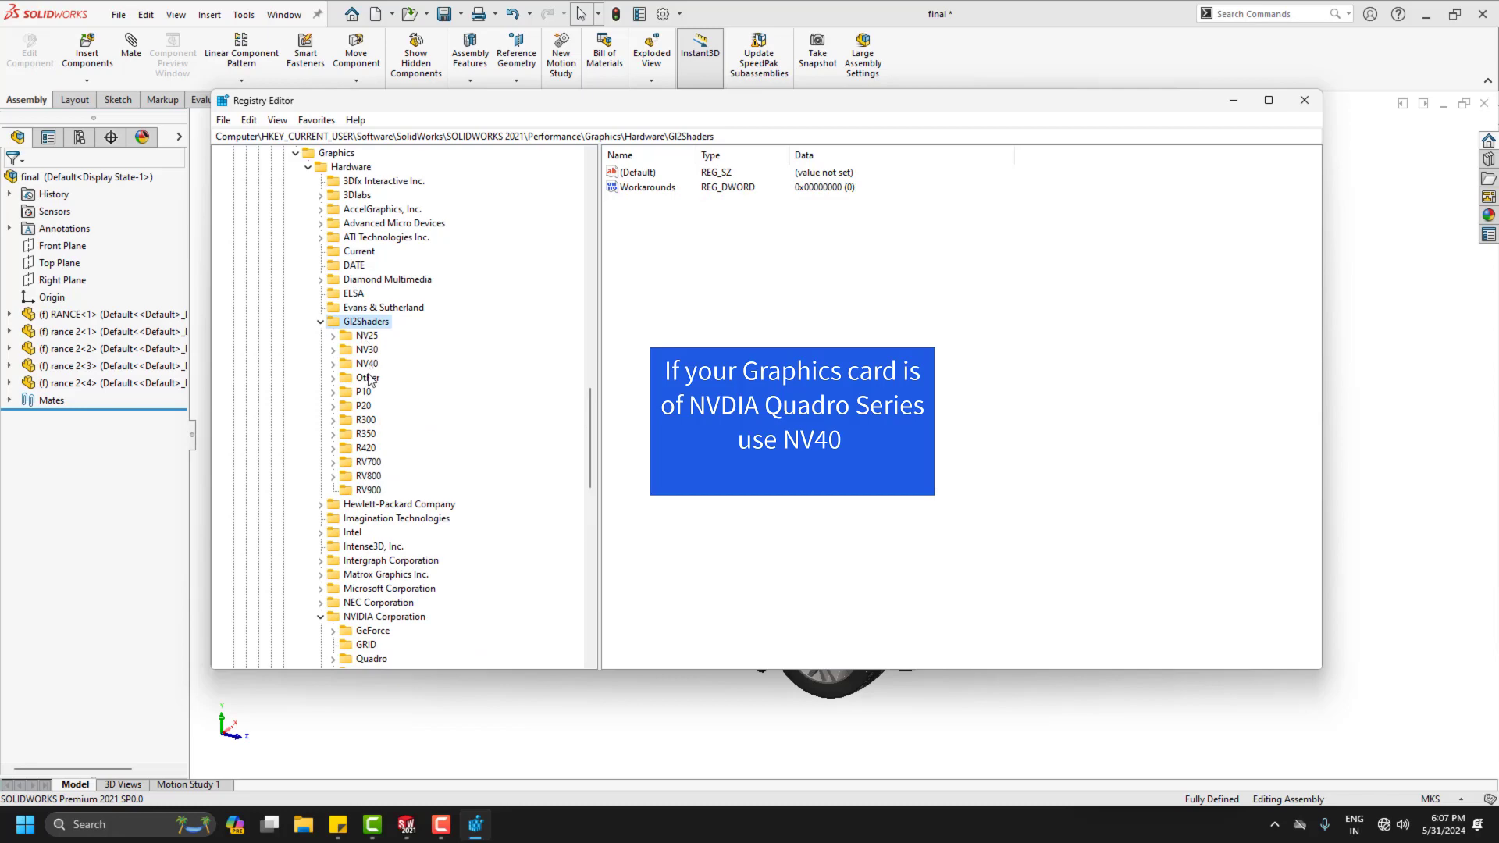
left_click(365, 365)
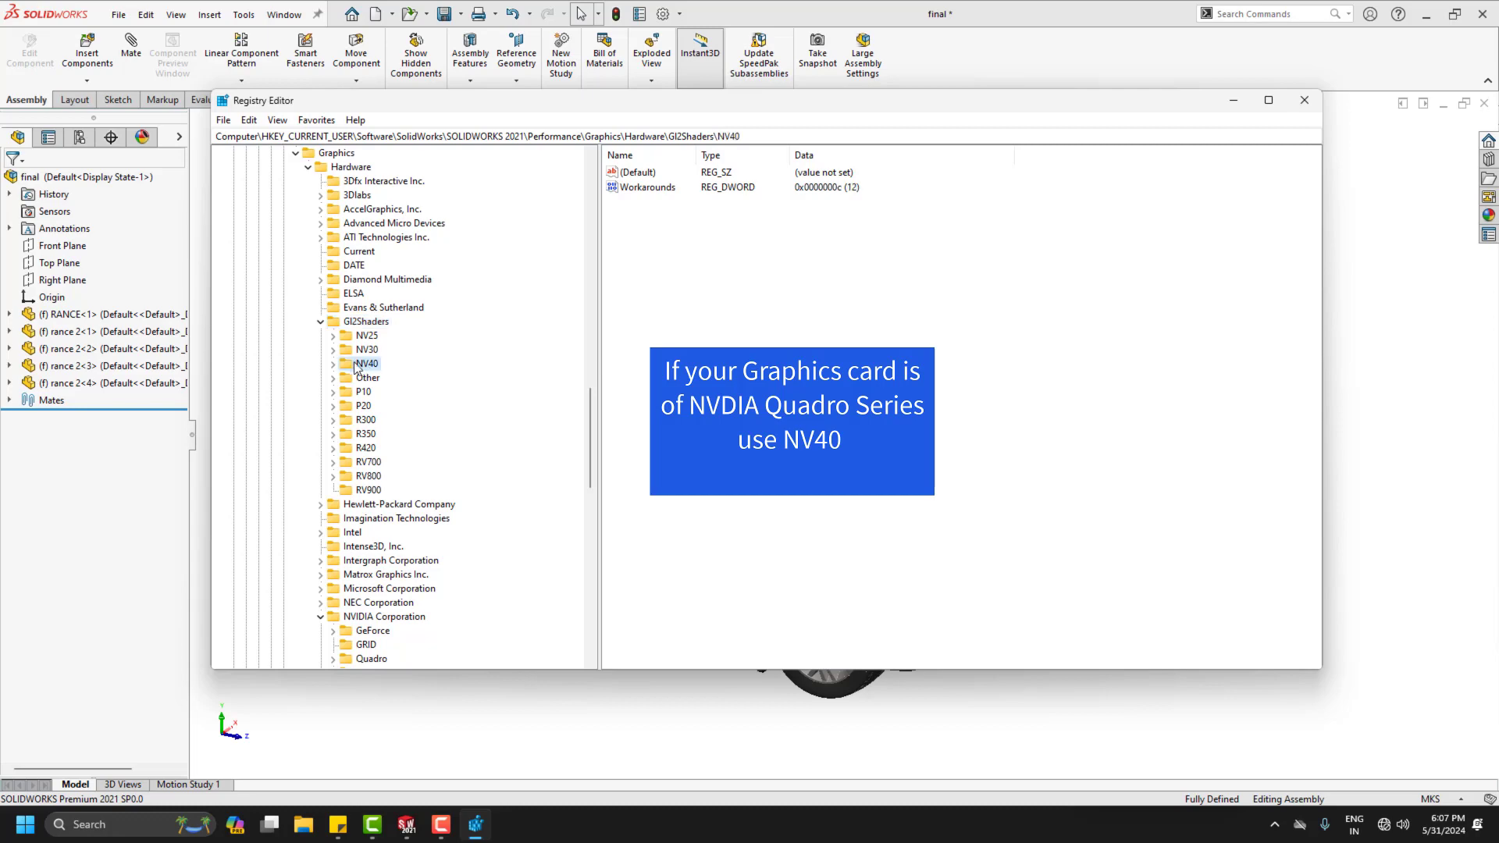
left_click(333, 365)
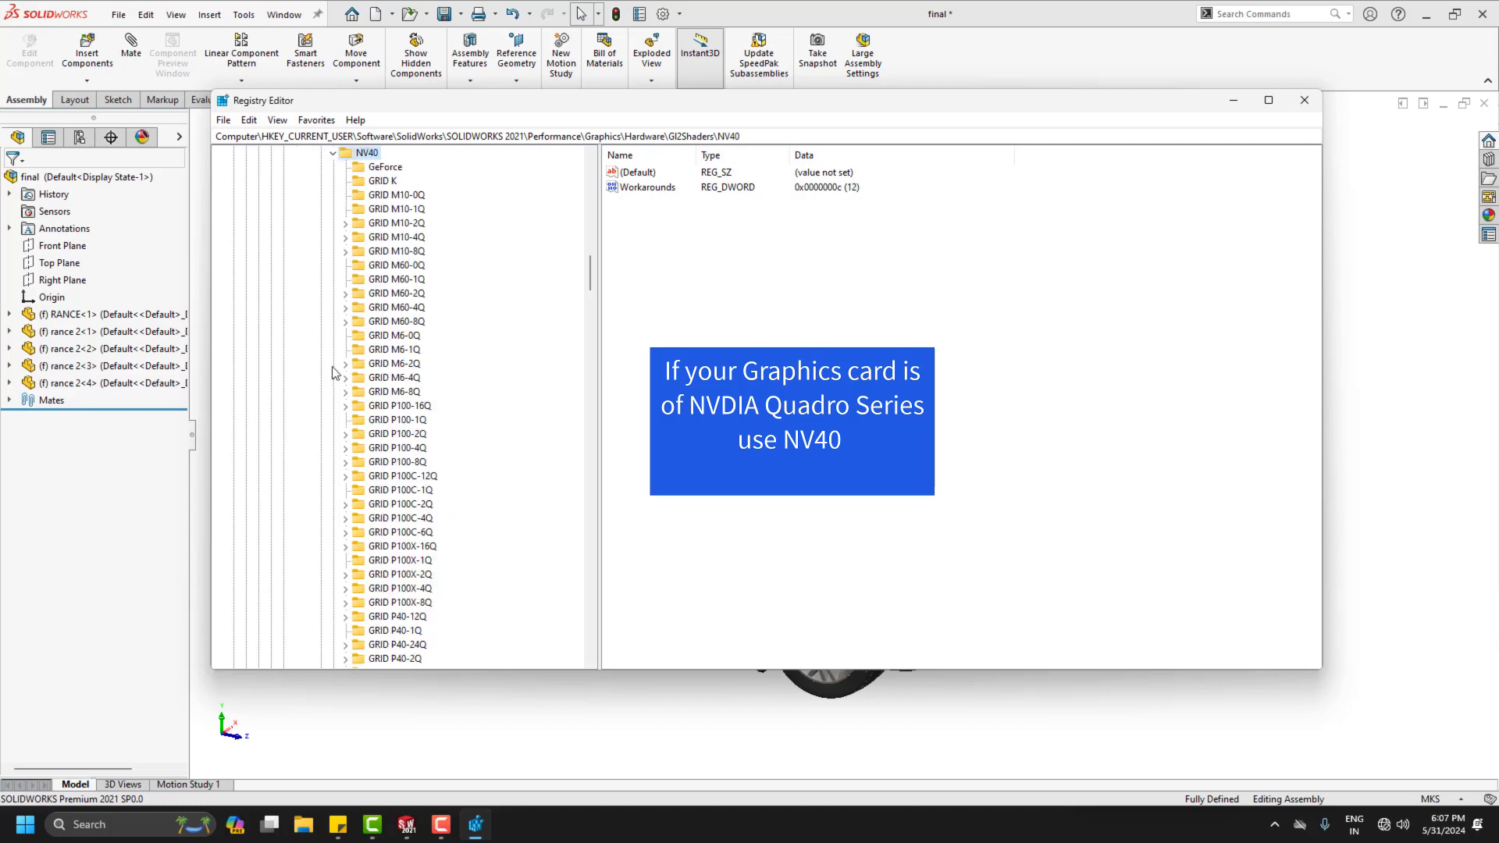
Step: Look through the graphics card subkeys of NV40, including the Quadro series
scroll(394, 414, "down", 5)
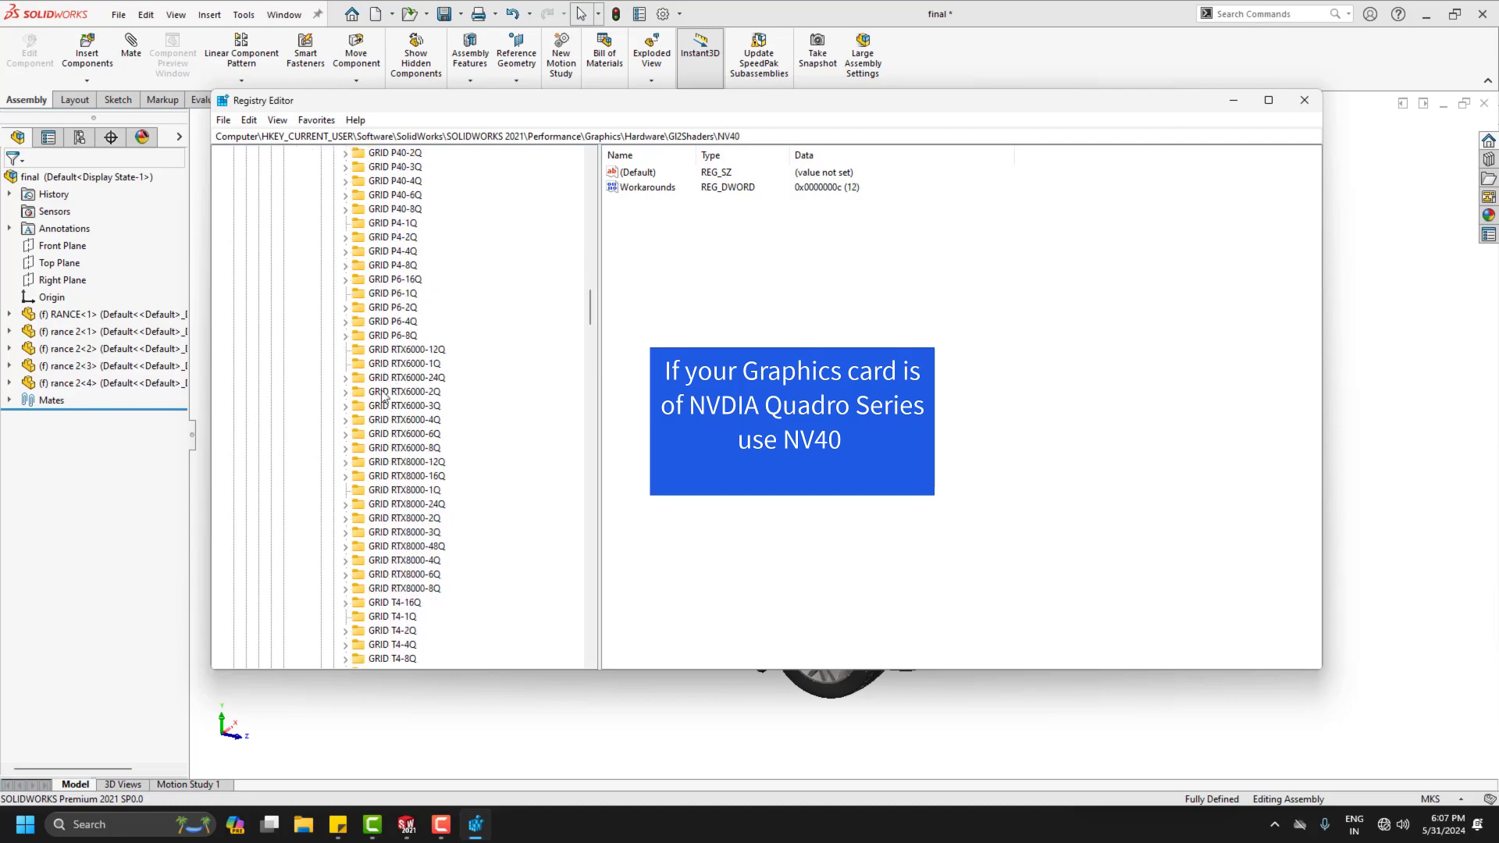
scroll(406, 437, "down", 11)
scroll(412, 516, "down", 15)
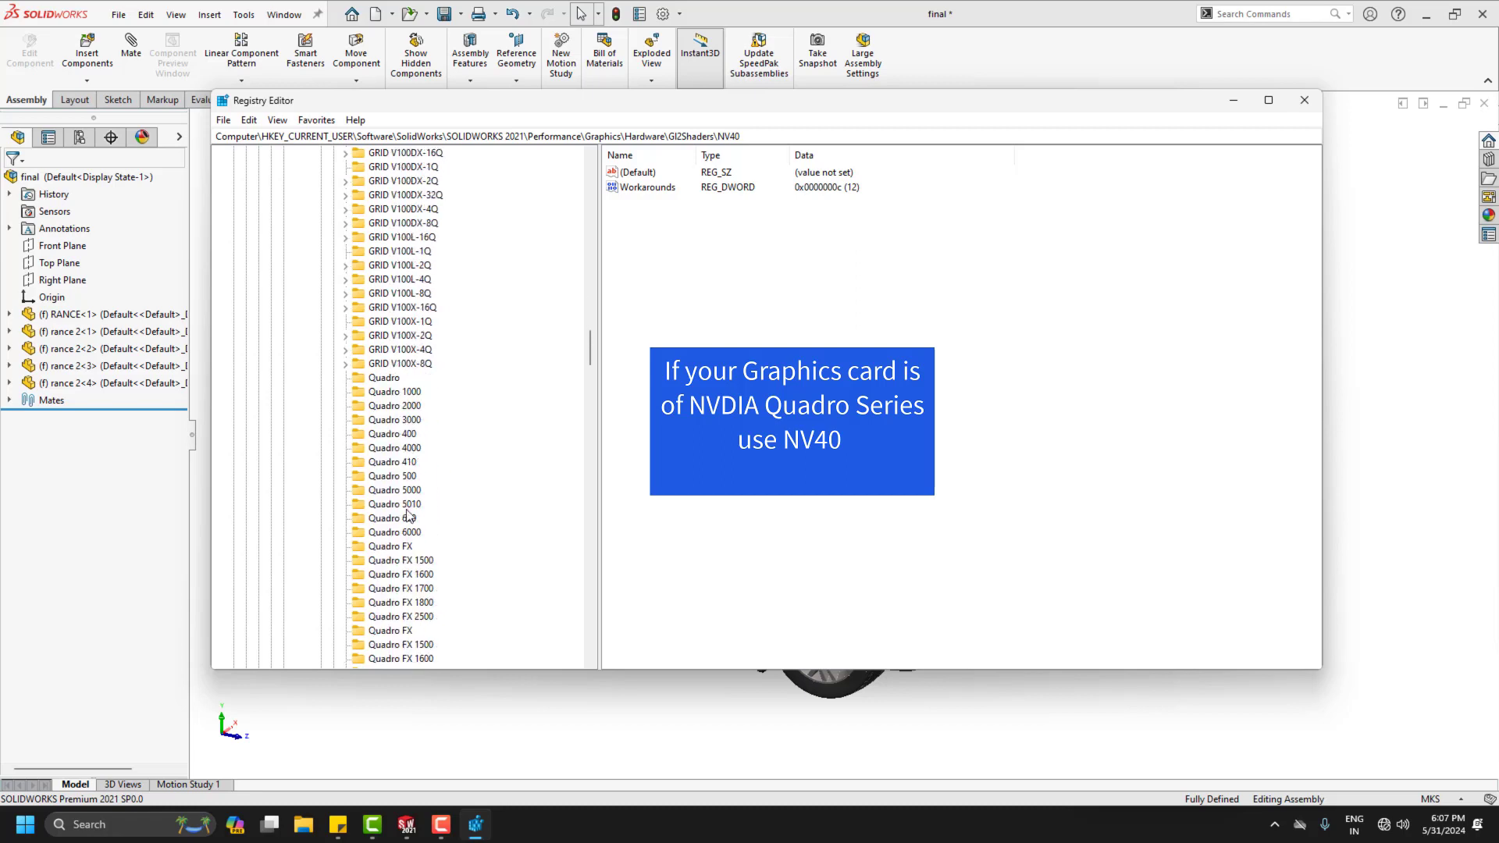
scroll(379, 381, "down", 18)
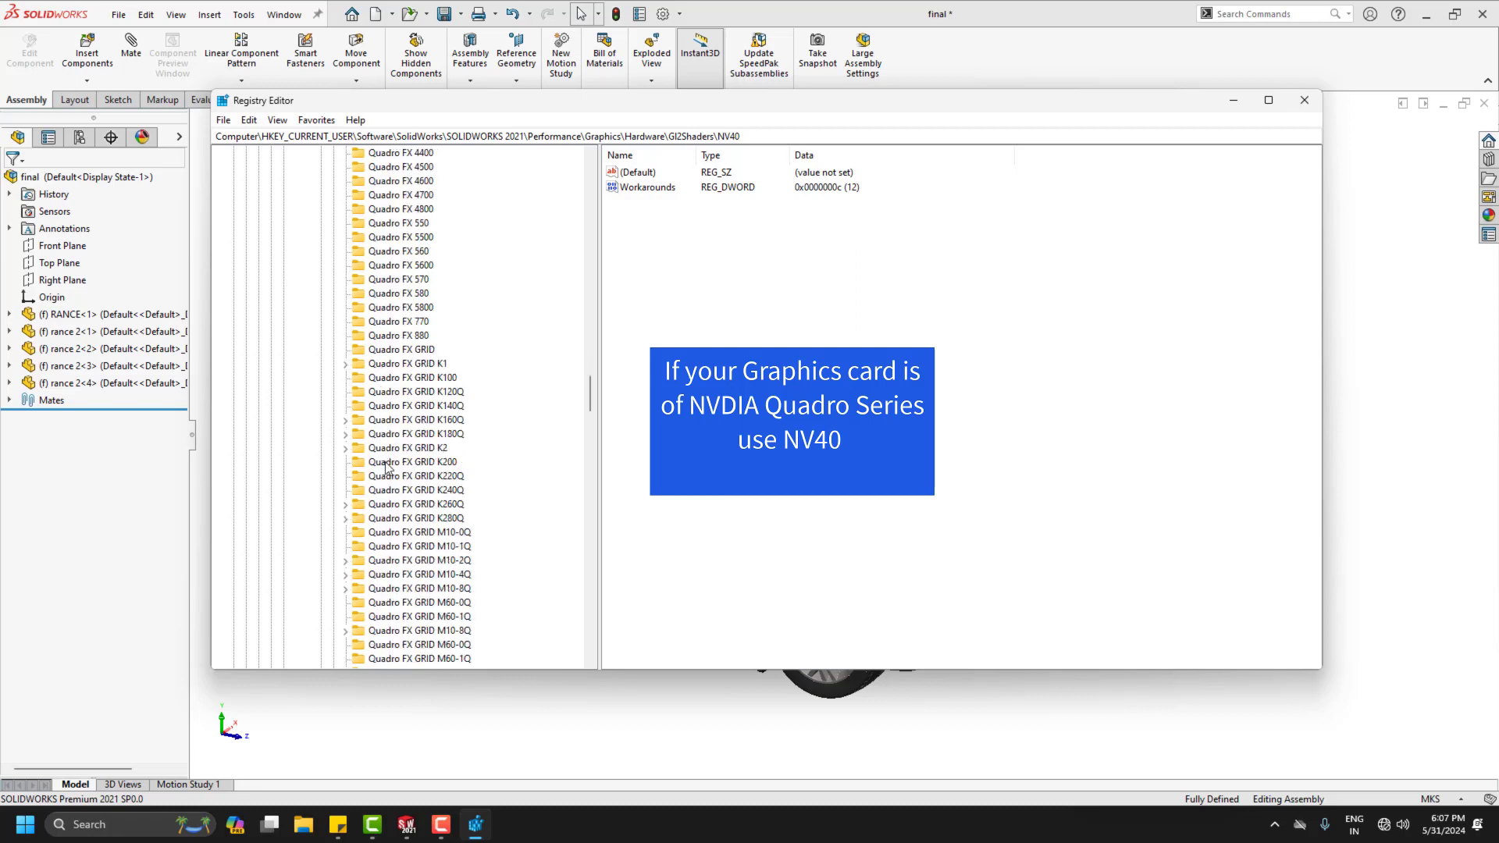
scroll(399, 502, "down", 12)
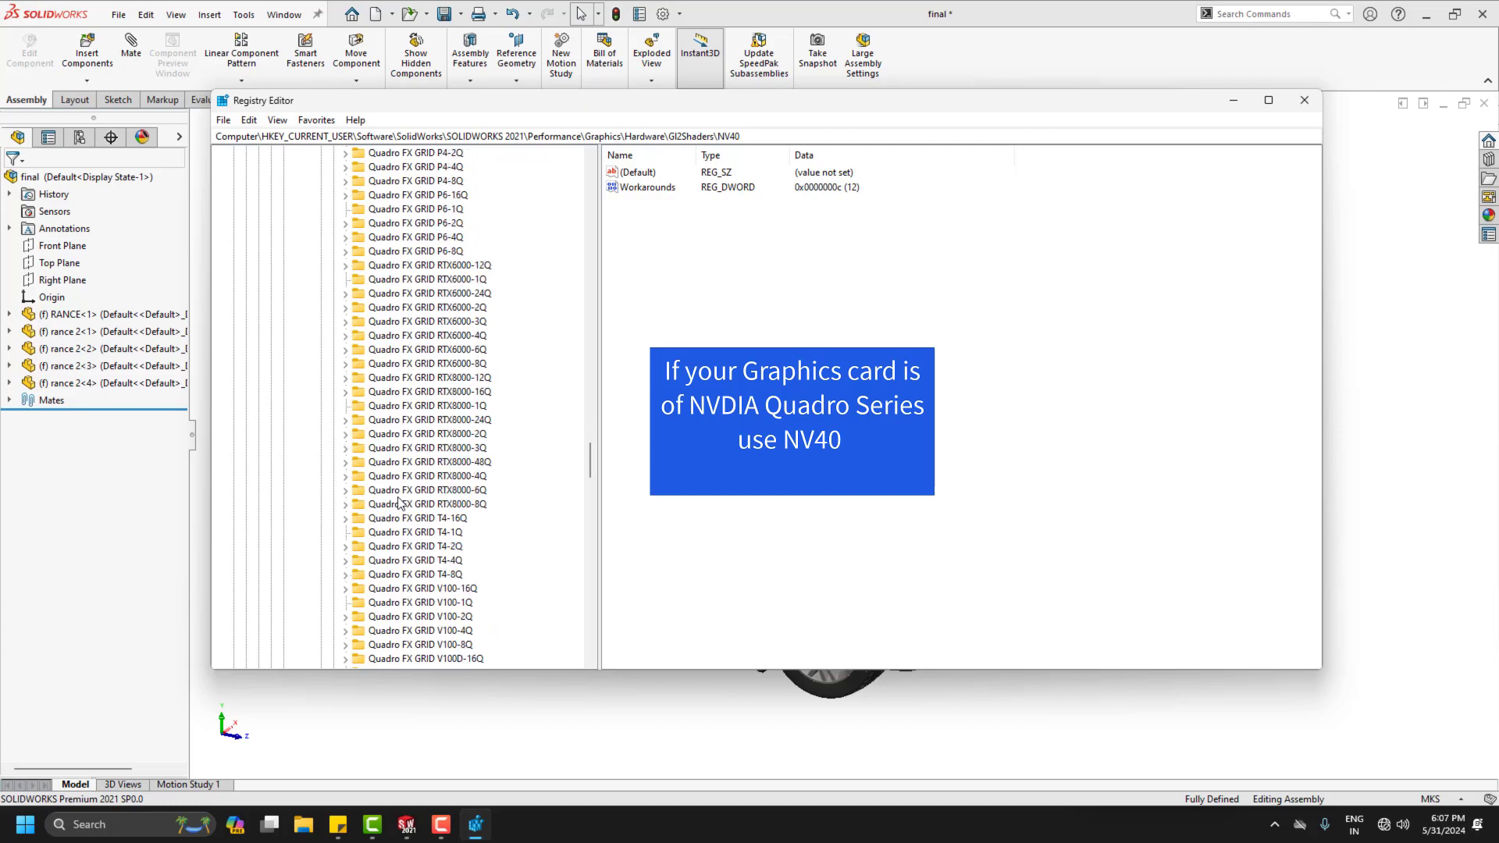
scroll(398, 497, "down", 15)
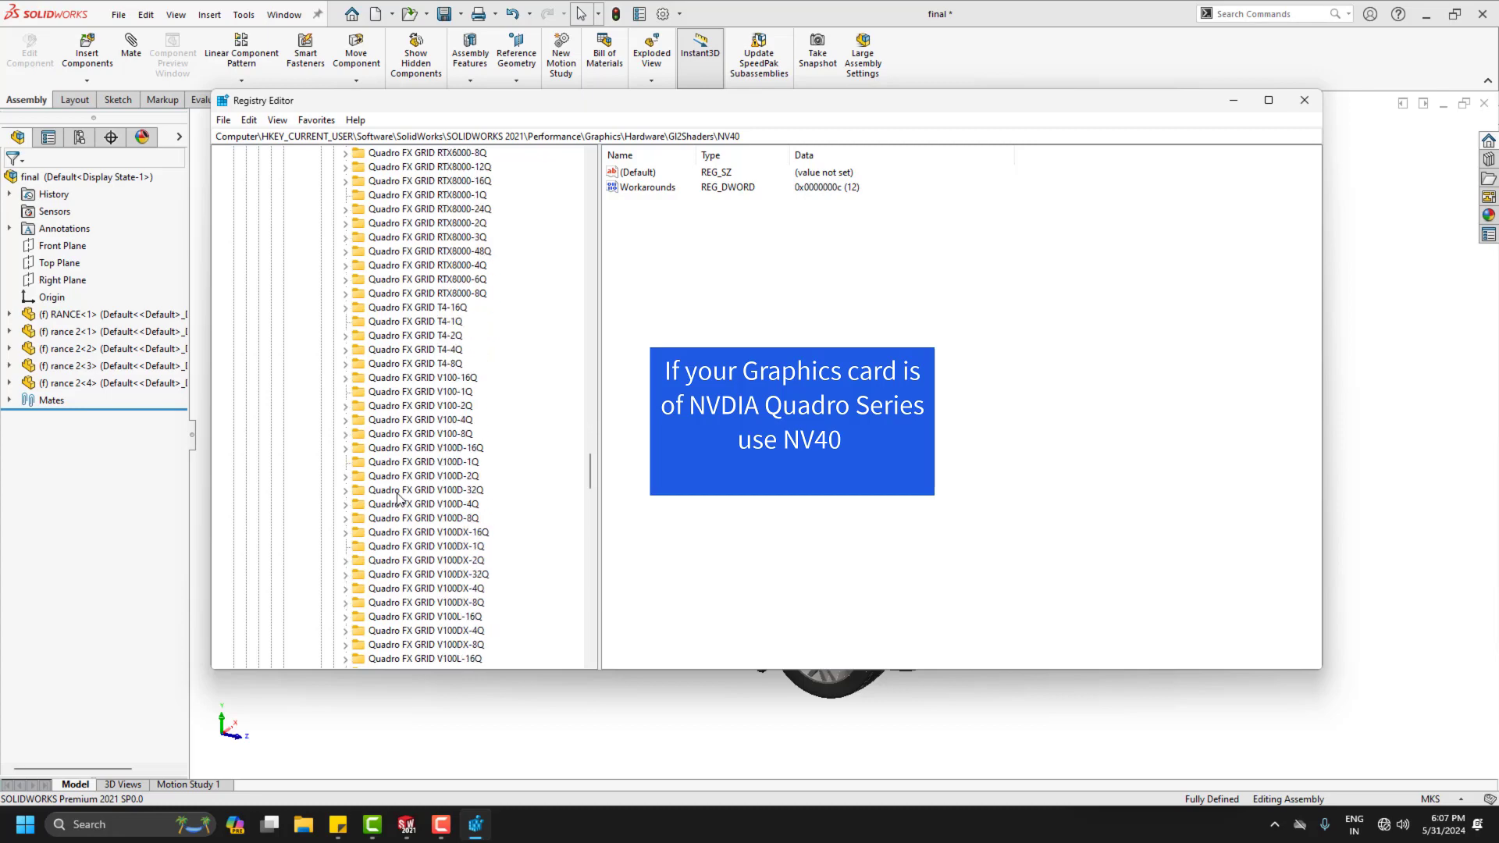
scroll(399, 513, "down", 5)
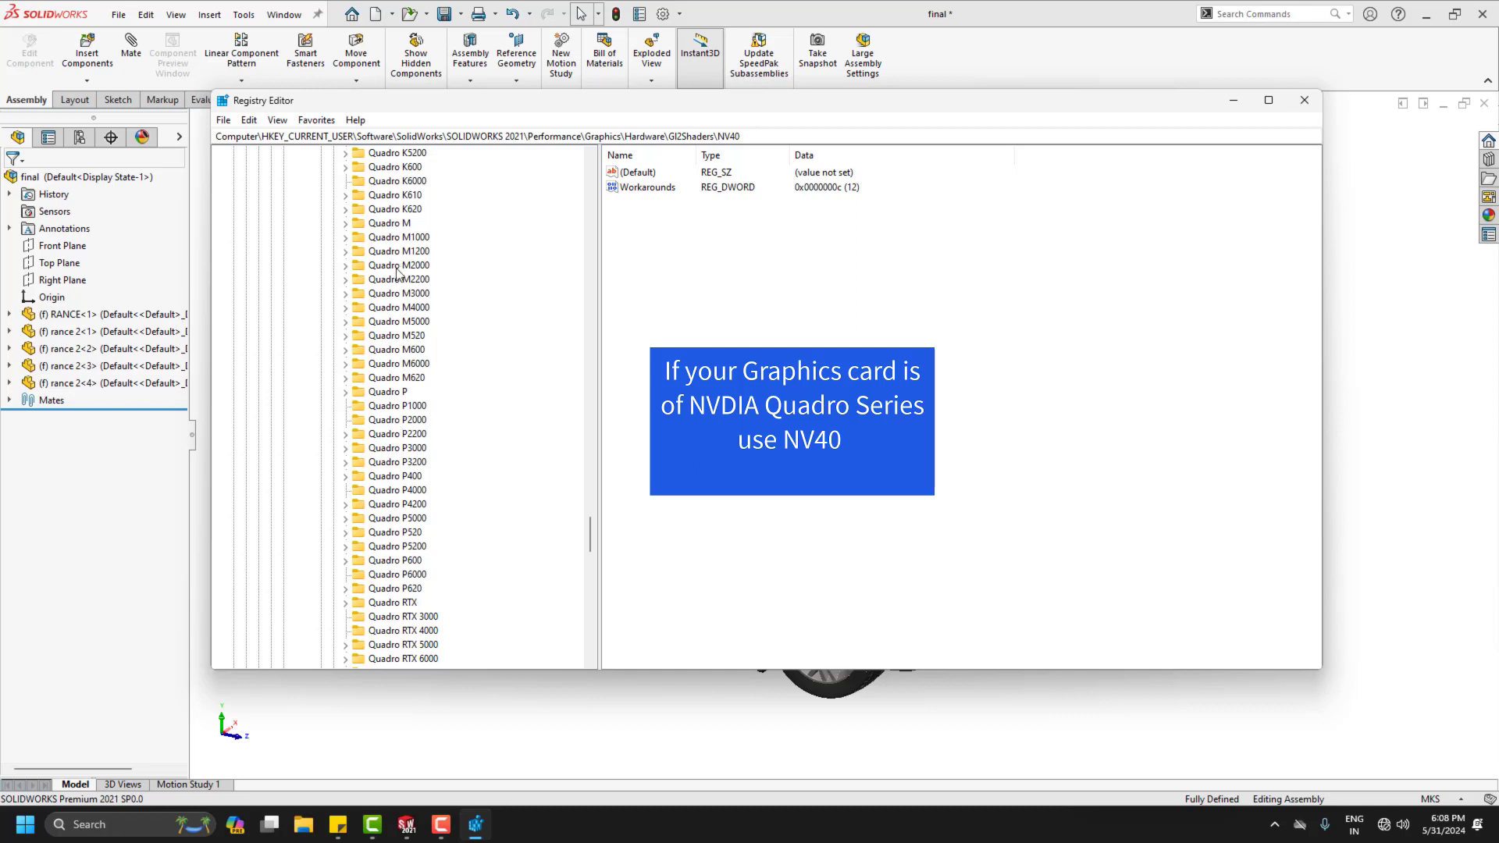
scroll(399, 490, "down", 2)
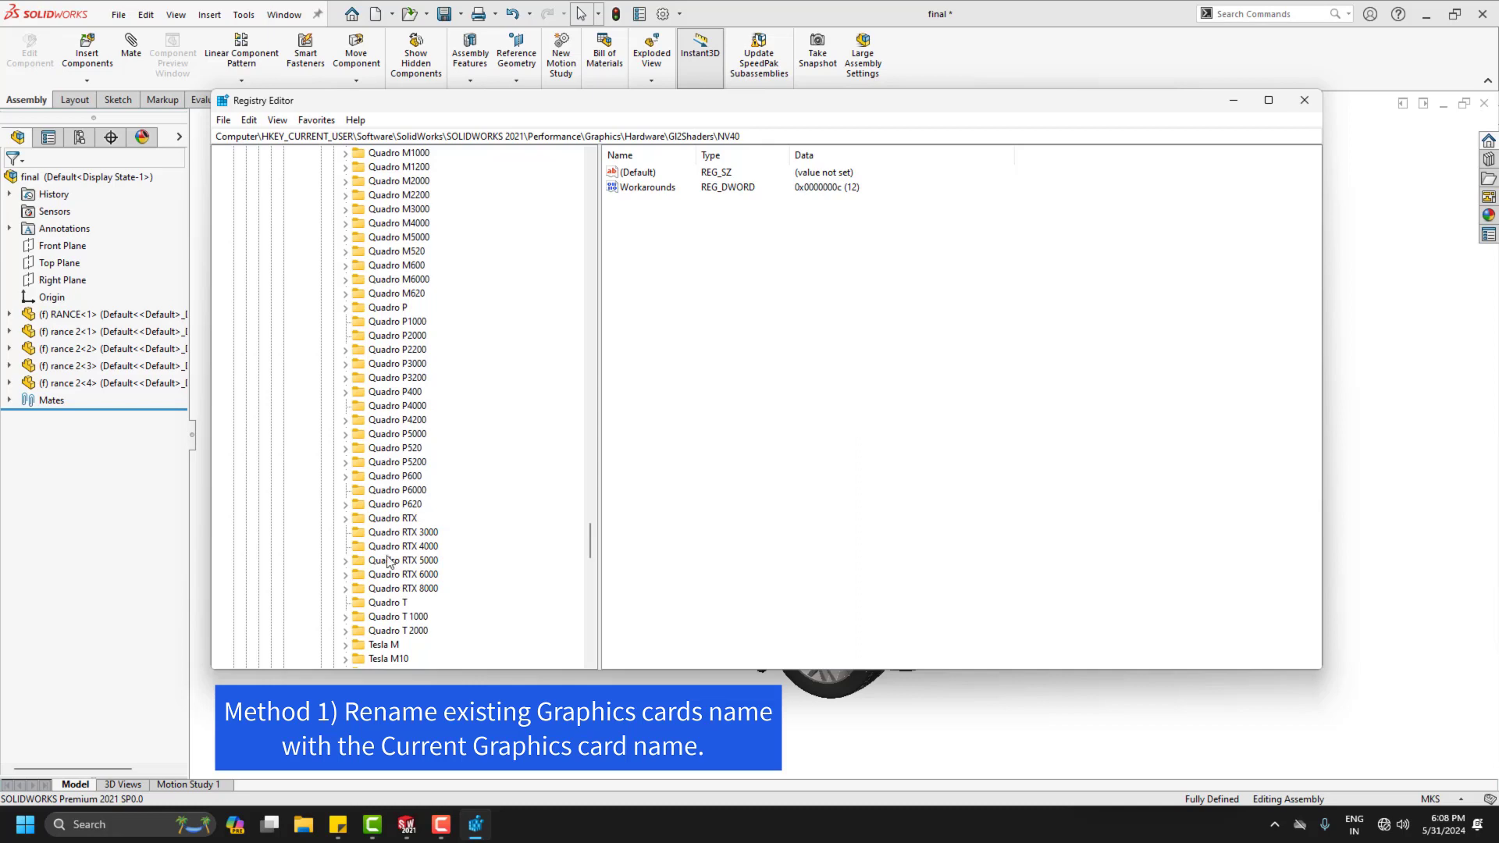
left_click(394, 492)
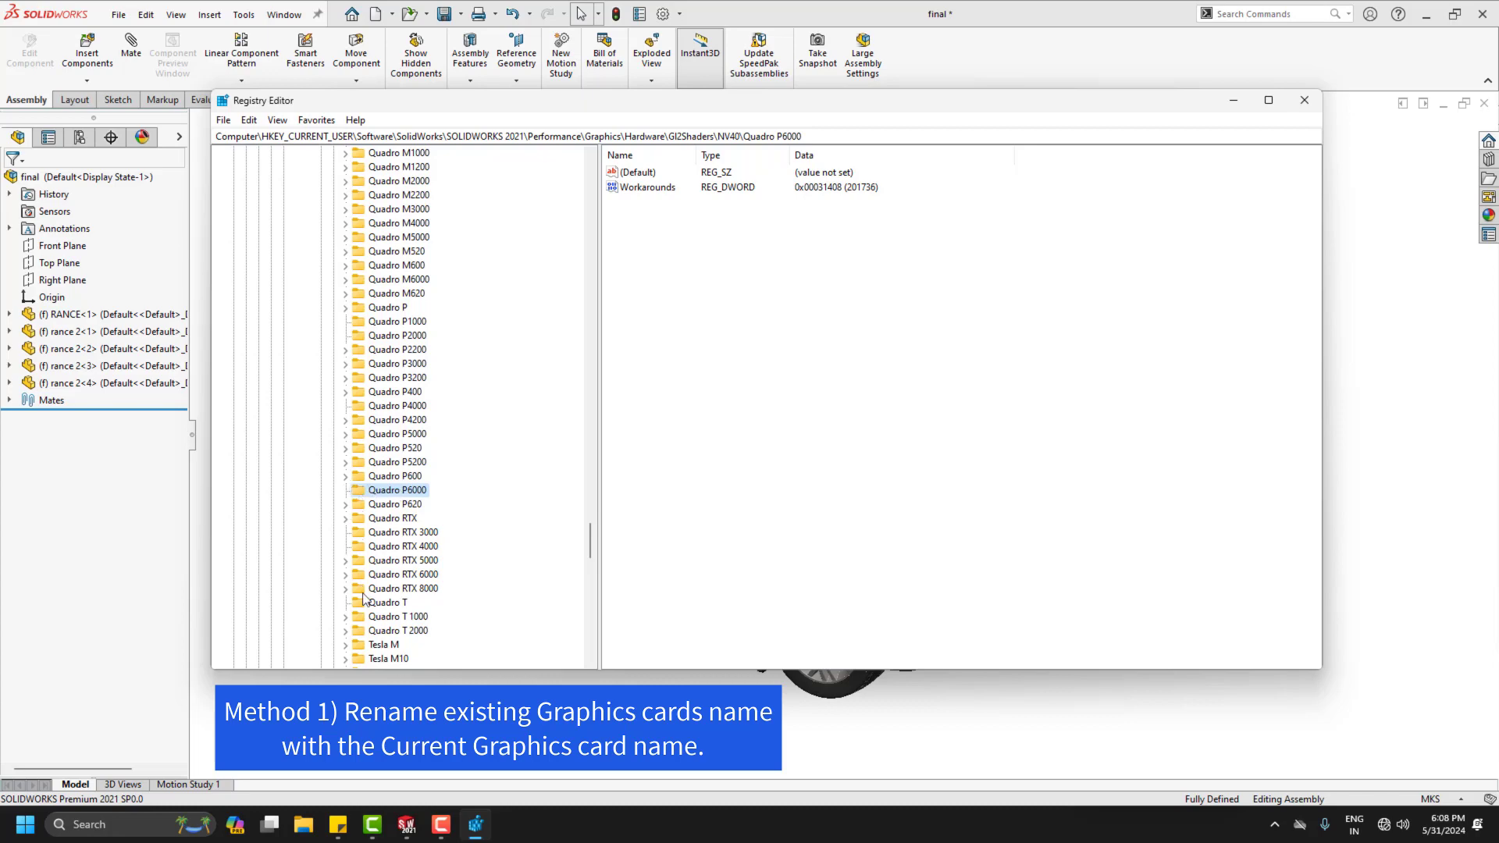
scroll(363, 600, "down", 1)
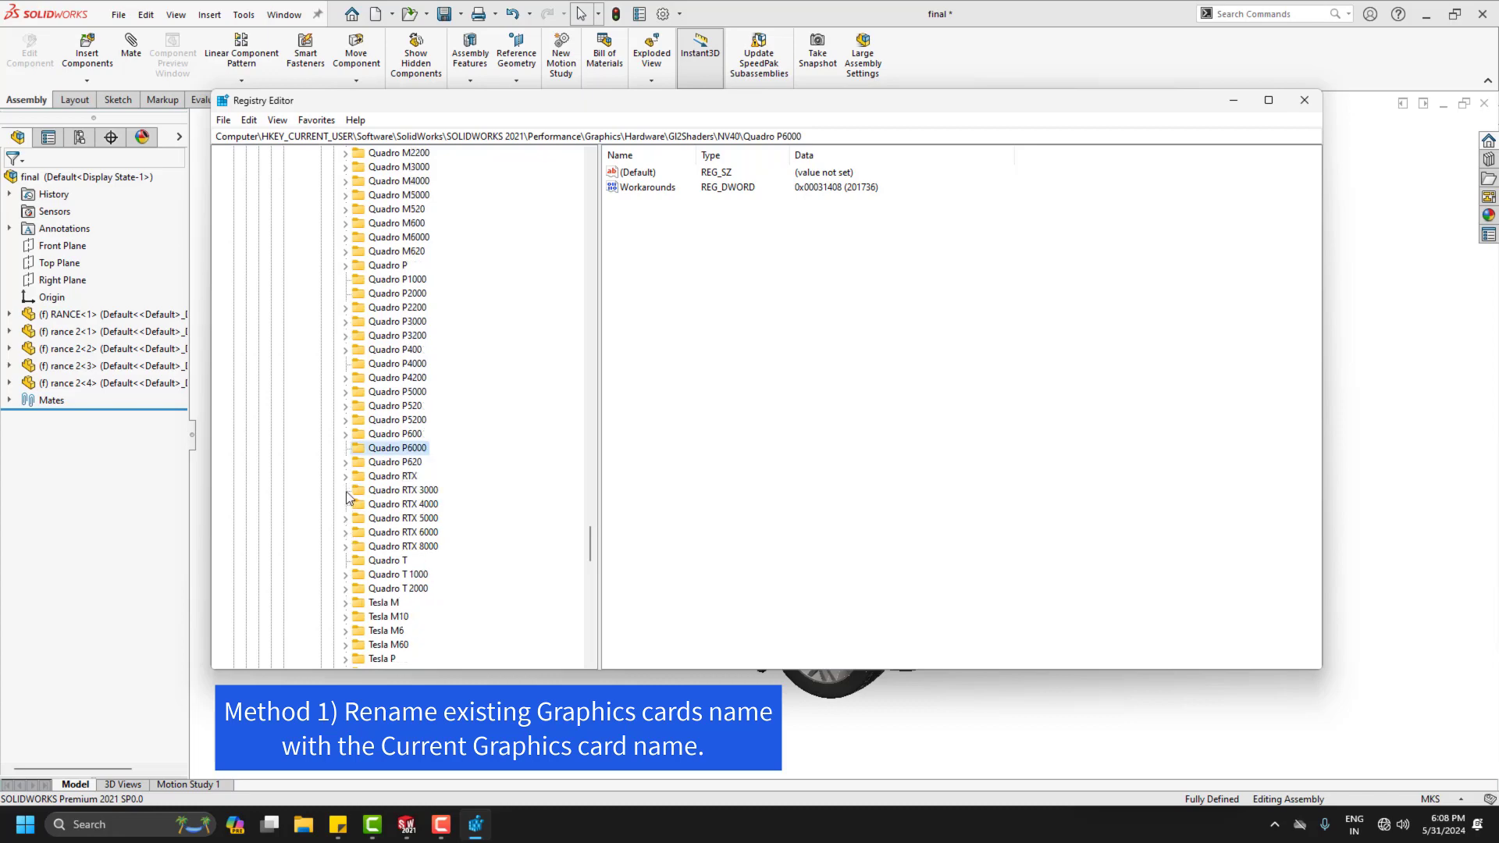
left_click(345, 519)
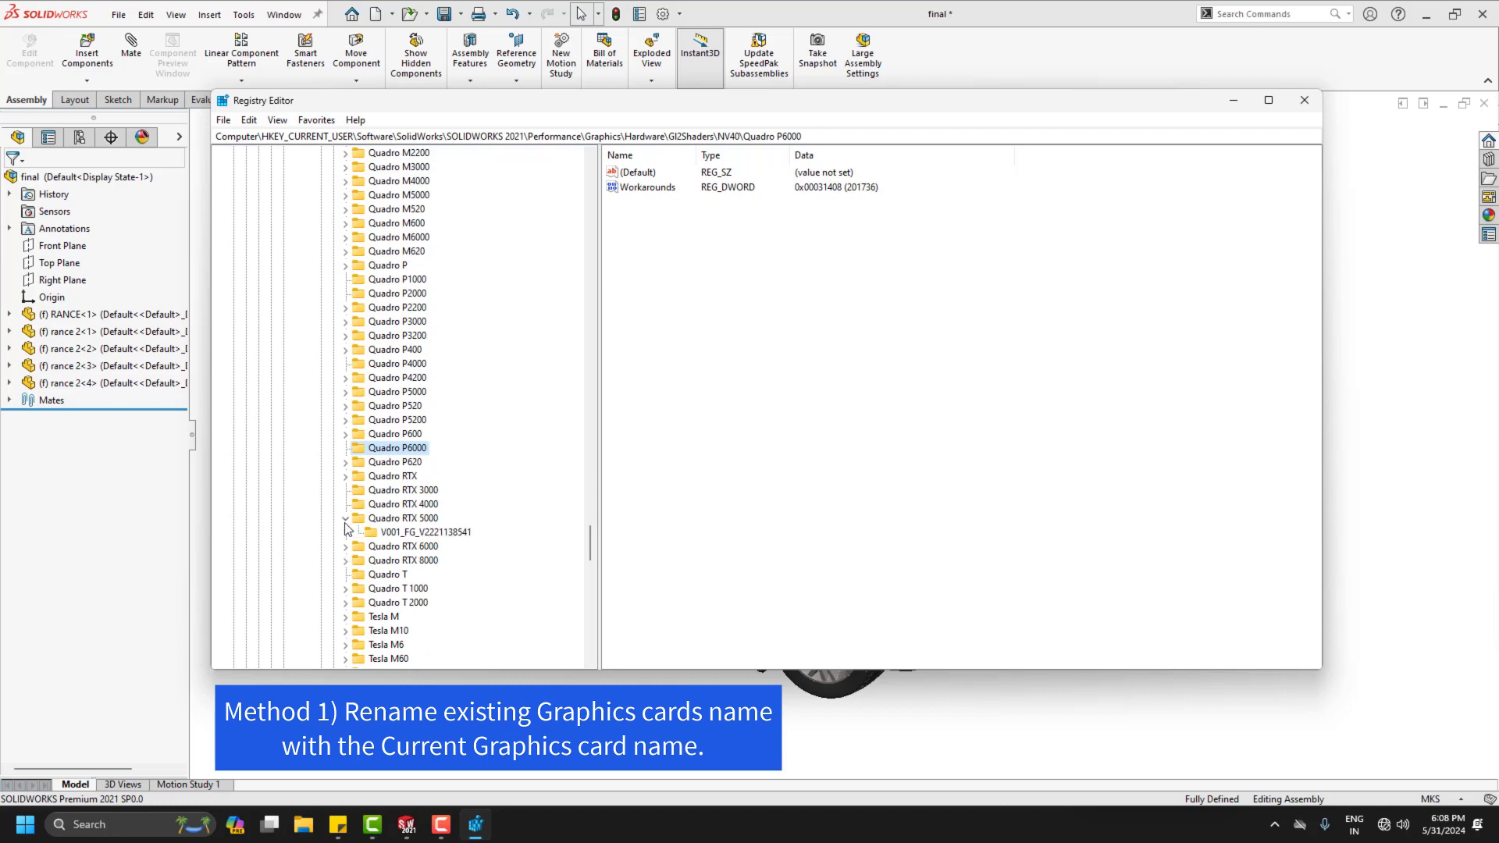
left_click(404, 533)
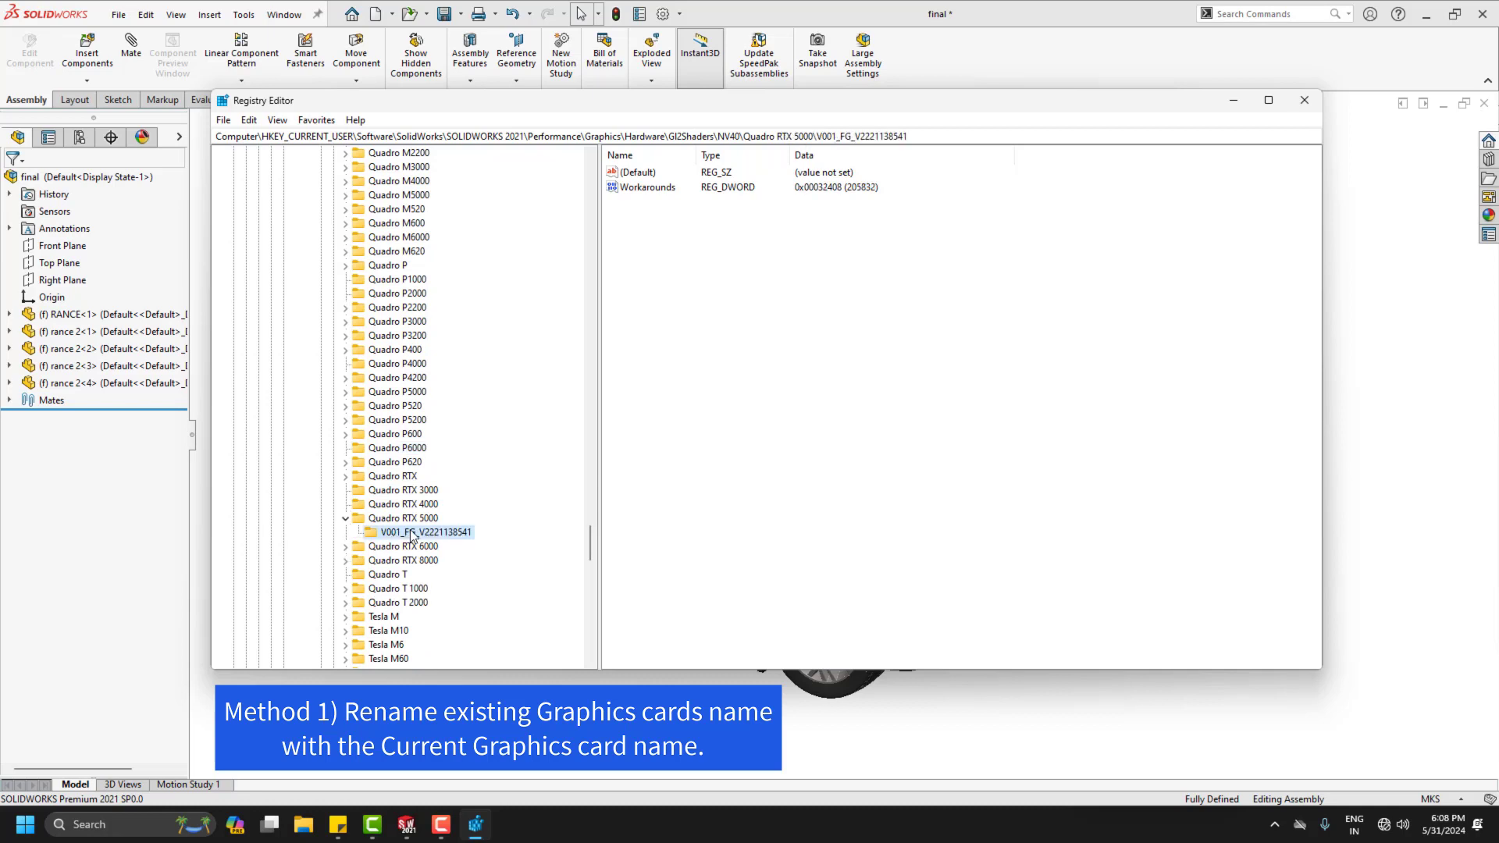
right_click(389, 533)
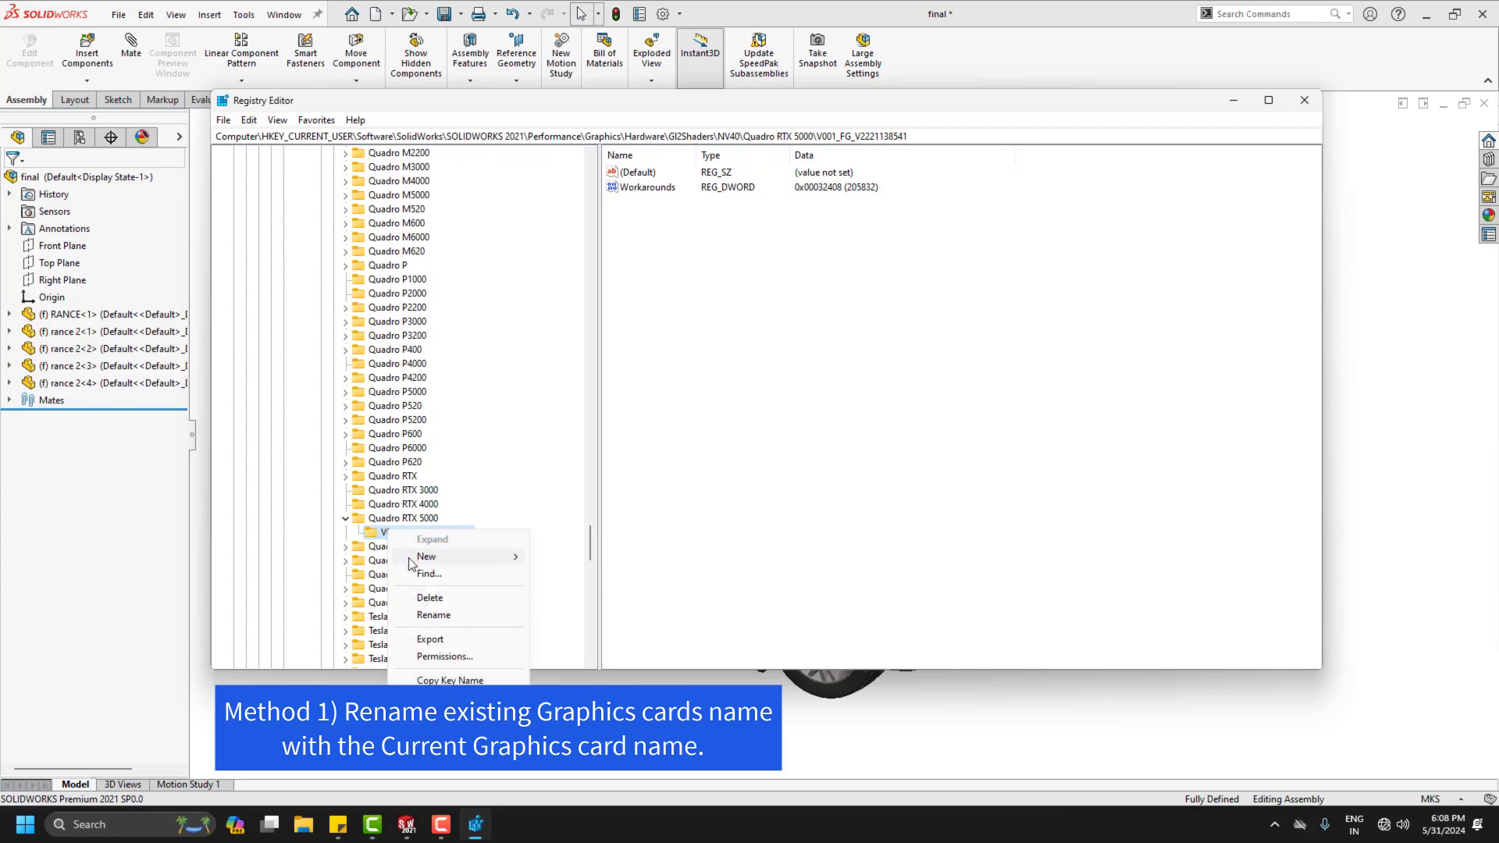
left_click(431, 616)
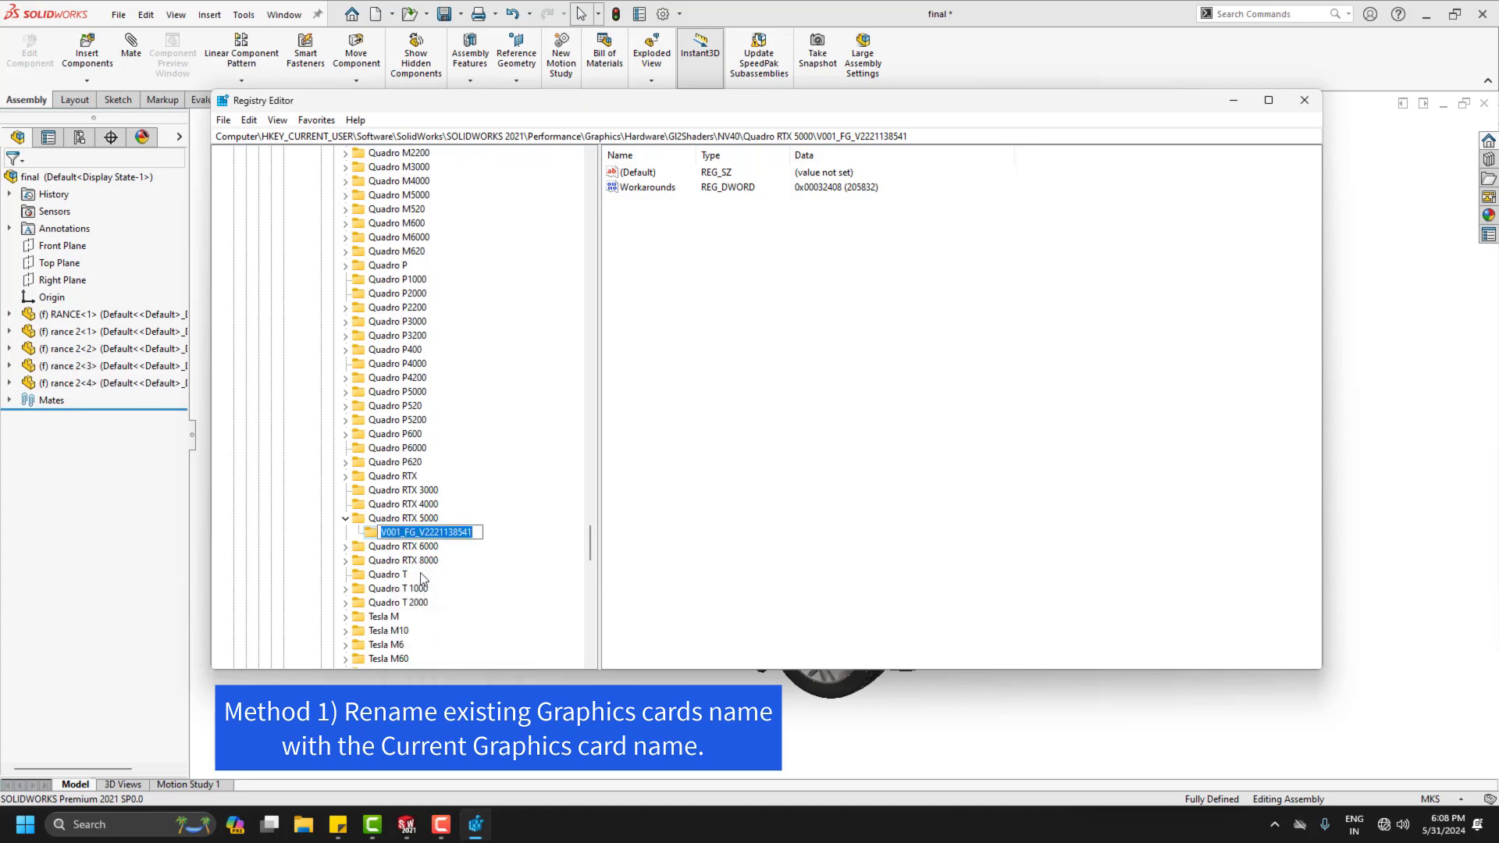
key("ctrl+v")
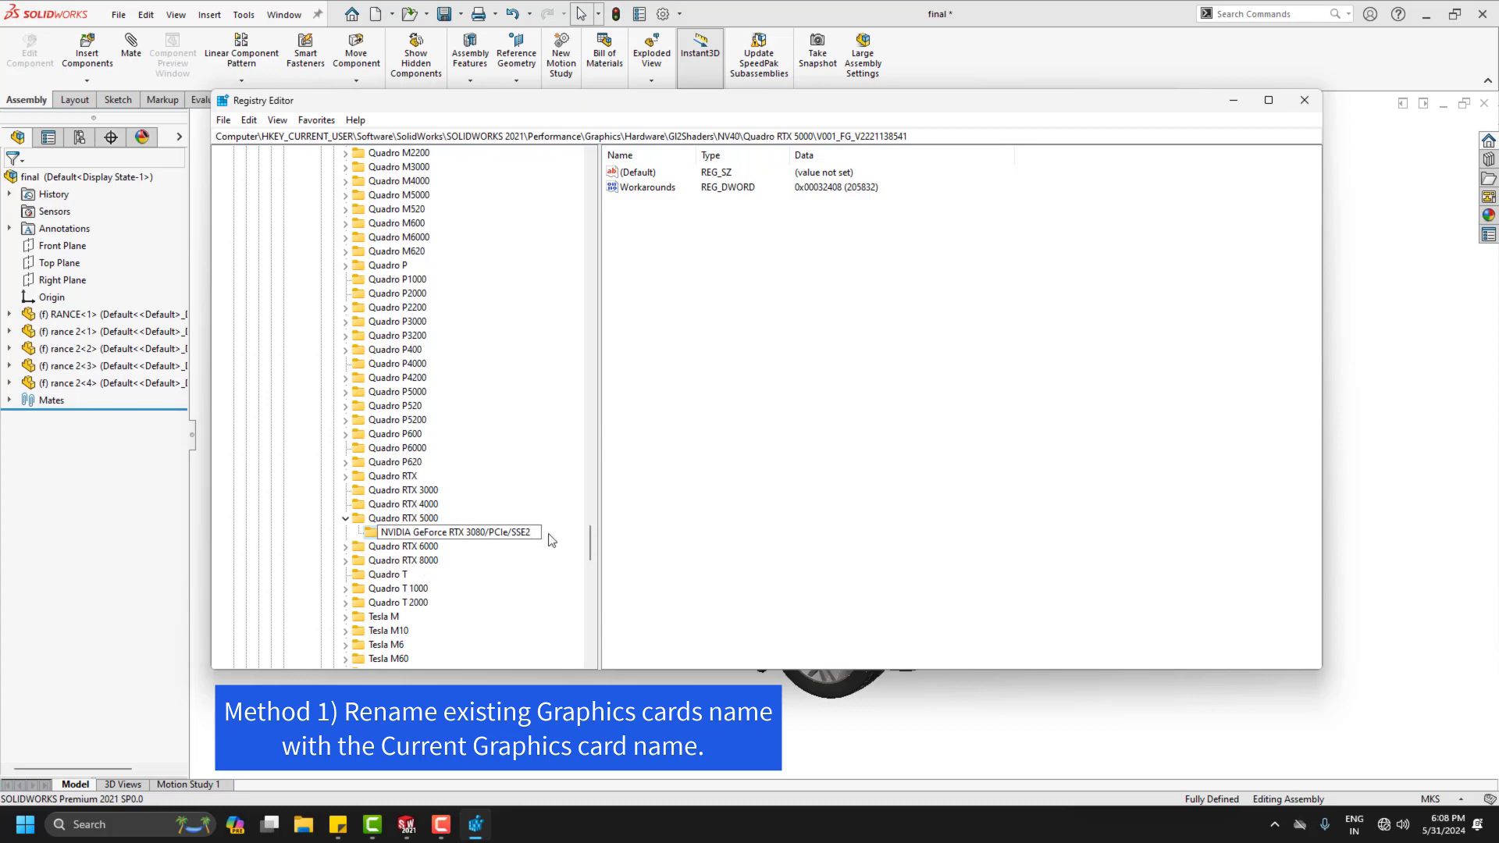
key("Escape")
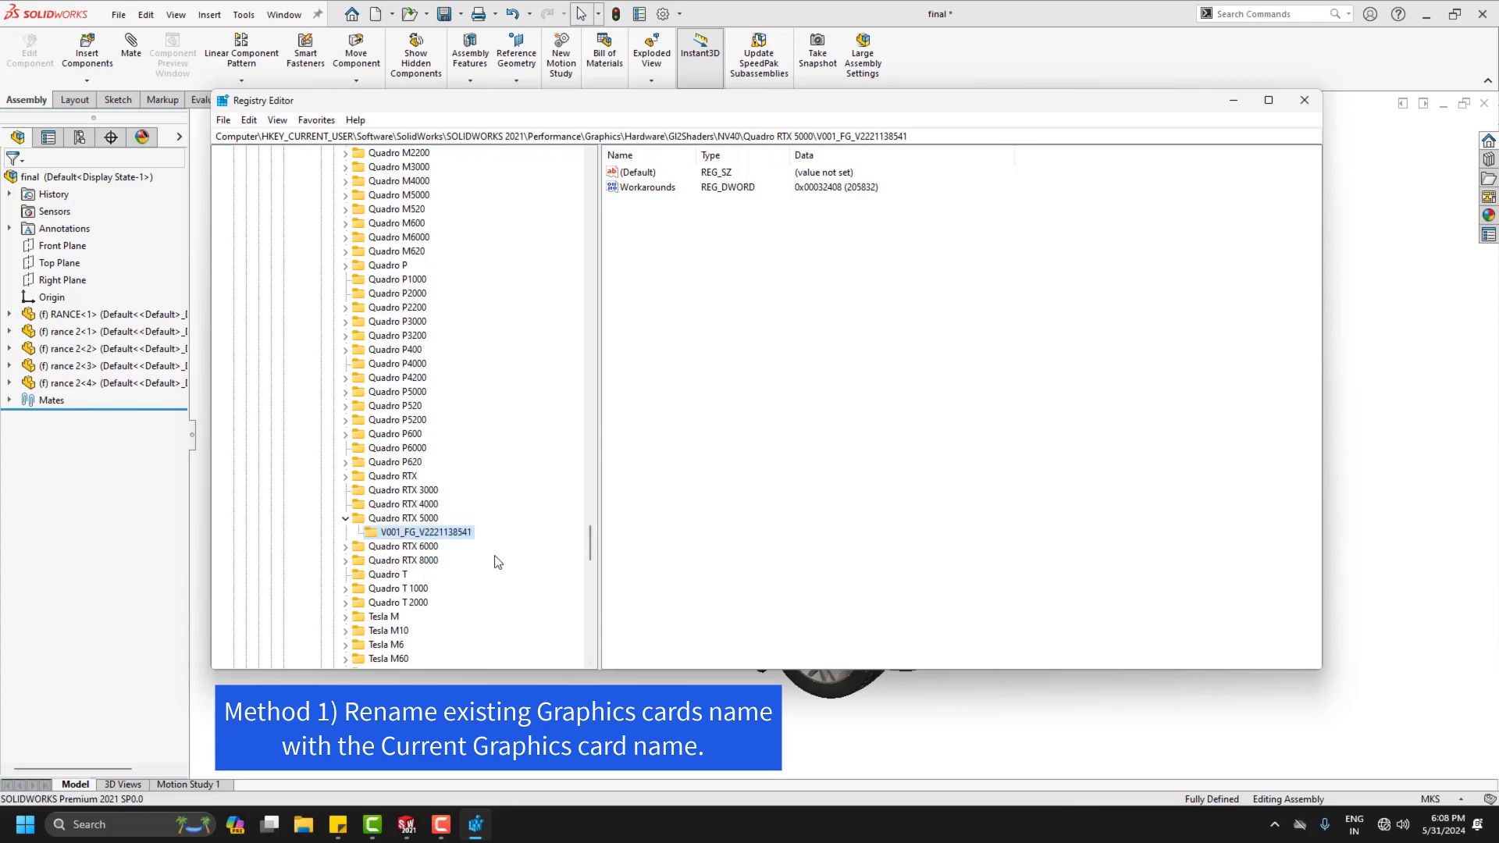
left_click(345, 519)
Step: Create a new key under NV40 named NVIDIA GeForce RTX 3080/PCIe/SSE2
scroll(355, 519, "down", 3)
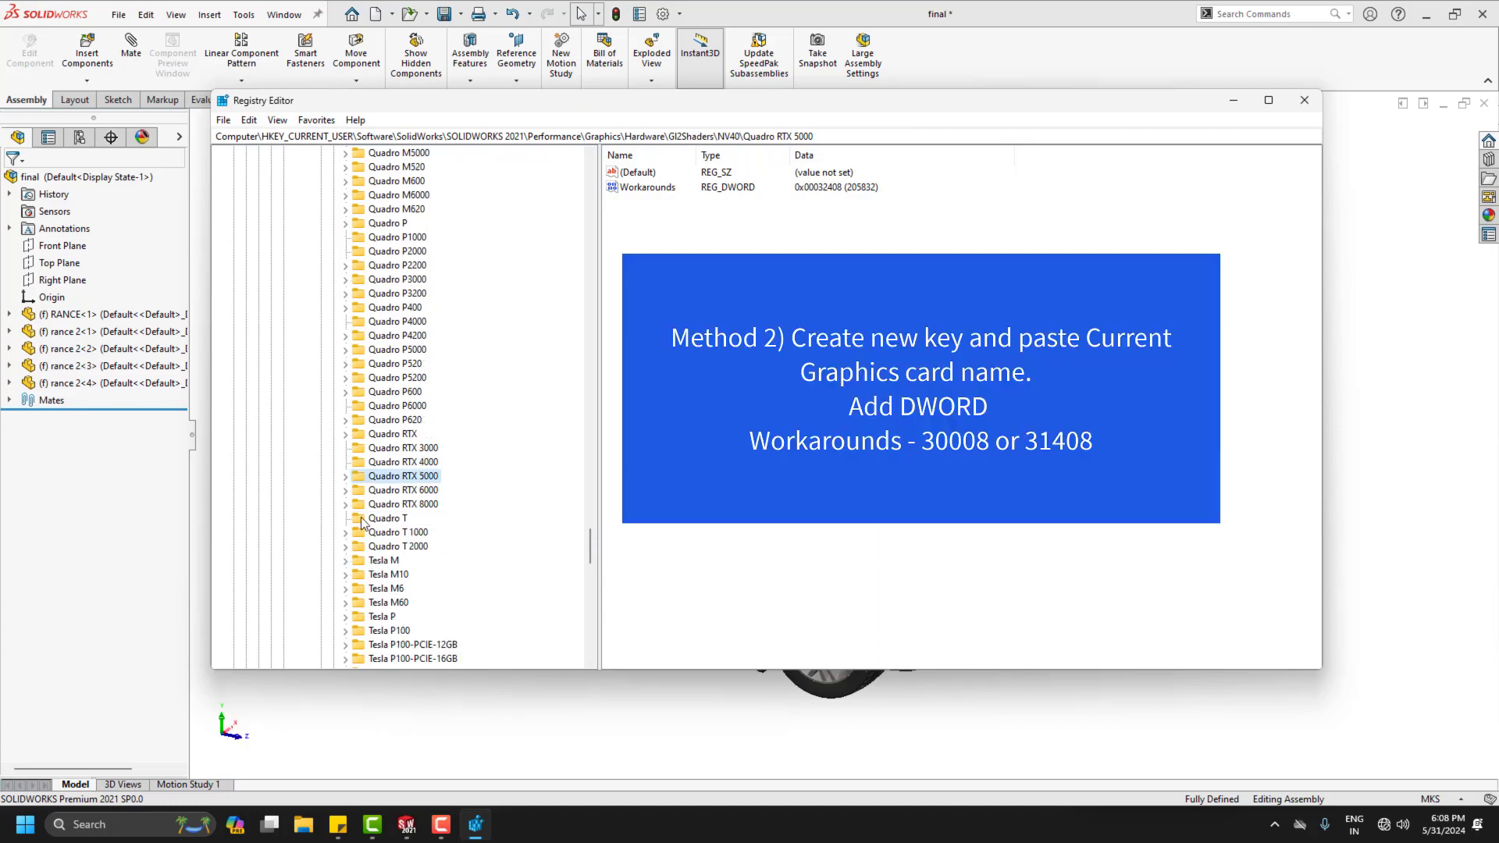
scroll(361, 519, "down", 6)
scroll(364, 525, "up", 6)
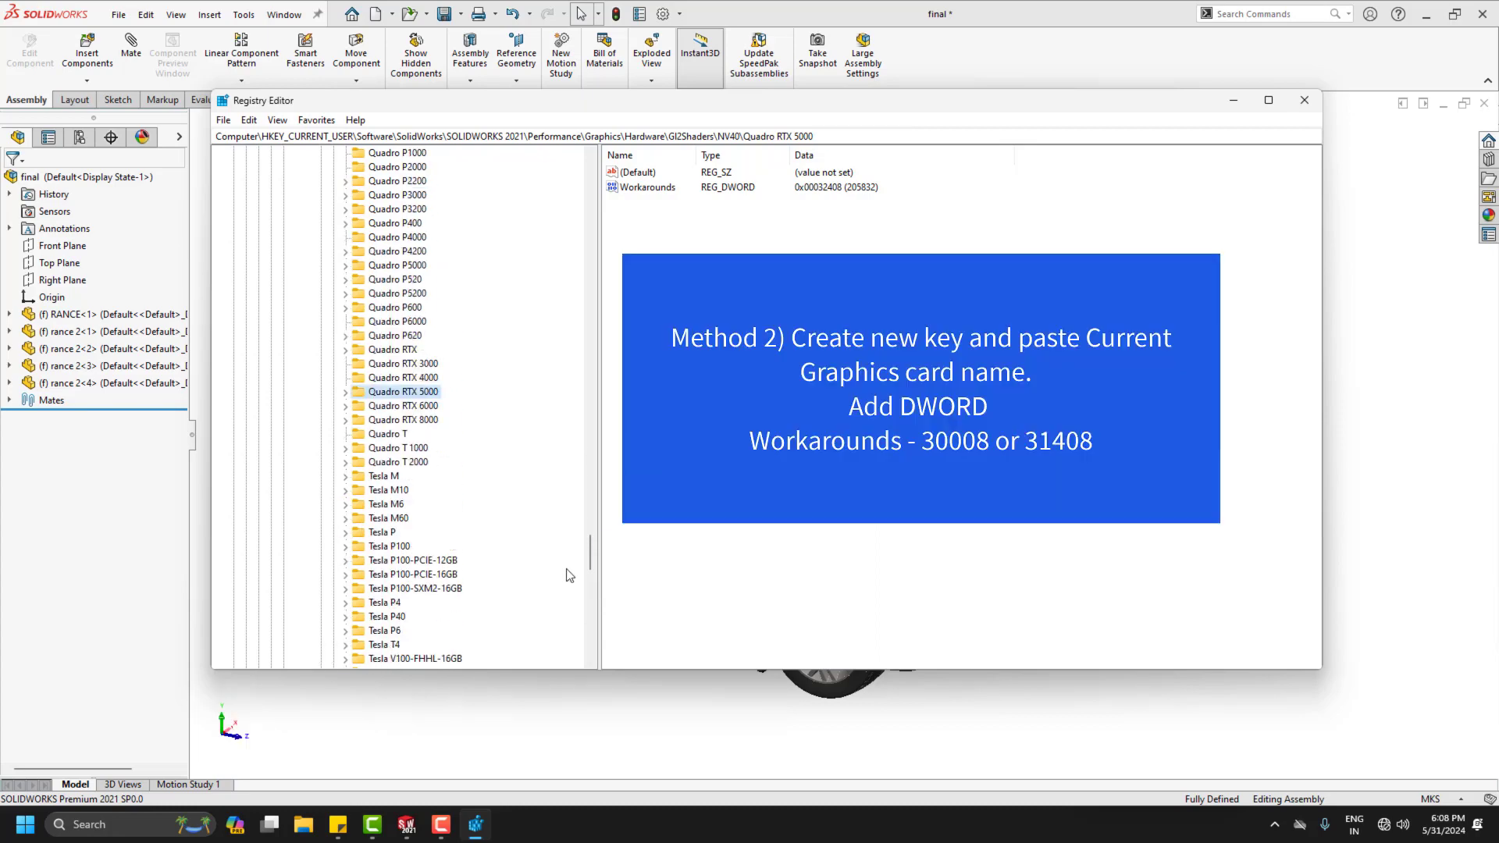
left_click_drag(586, 550, 592, 256)
left_click(366, 378)
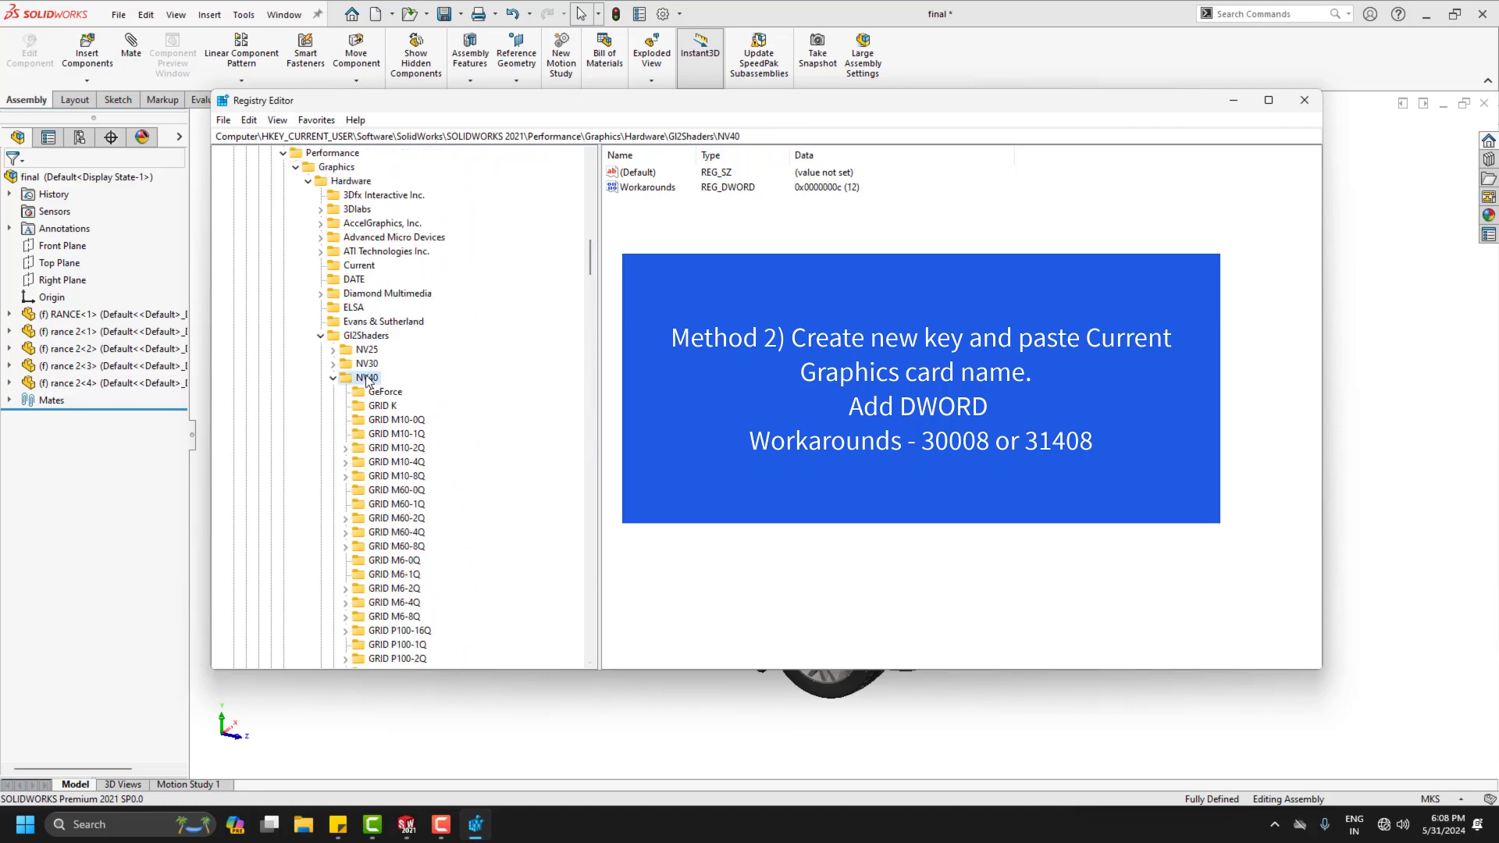
right_click(367, 381)
mouse_move(423, 407)
left_click(542, 403)
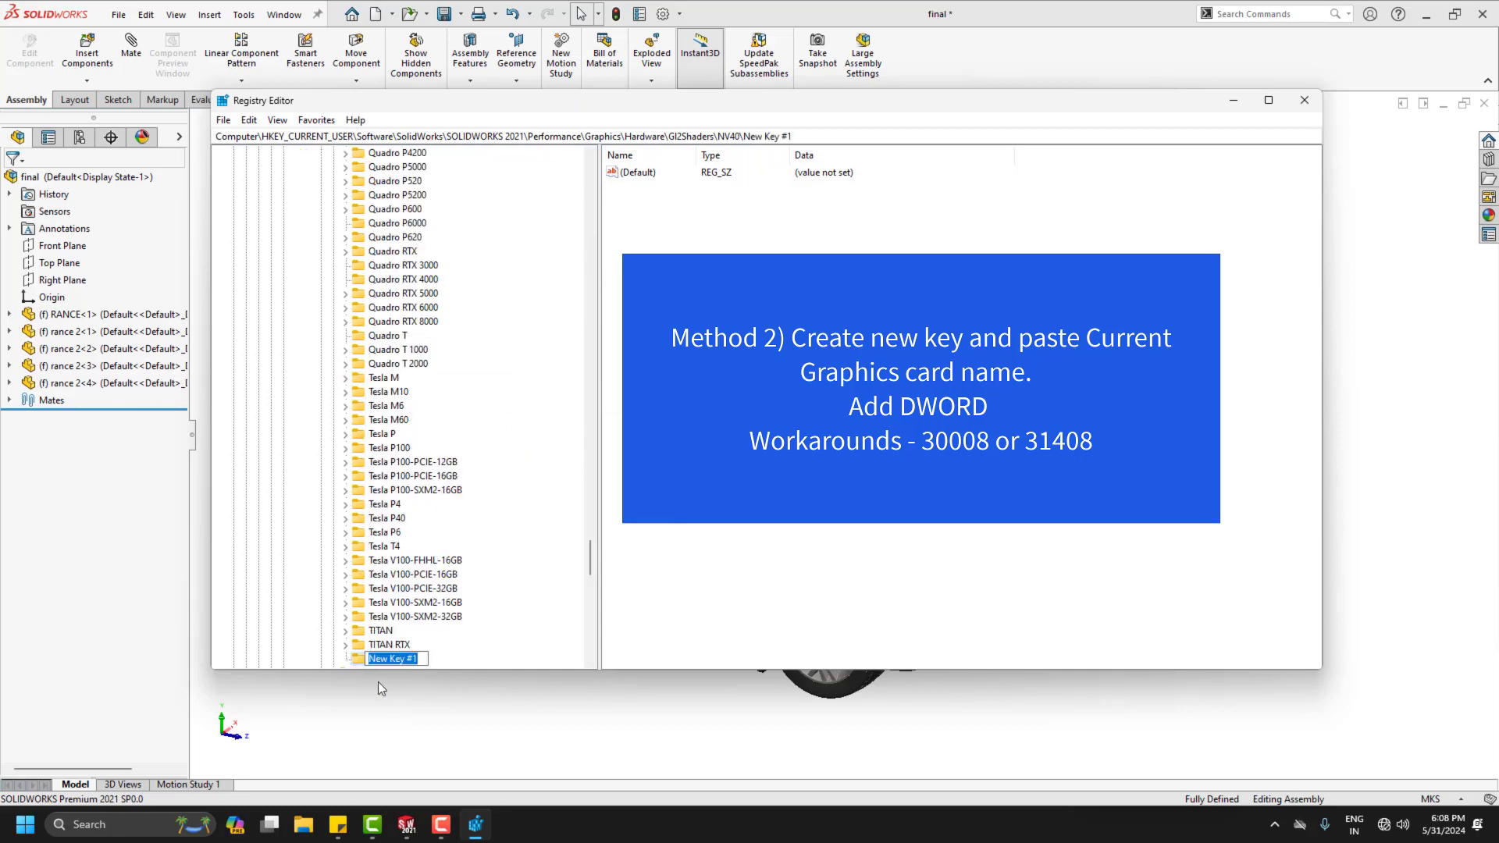
type("NVIDIA GeForce RTX 3080/PCIe/SSE2")
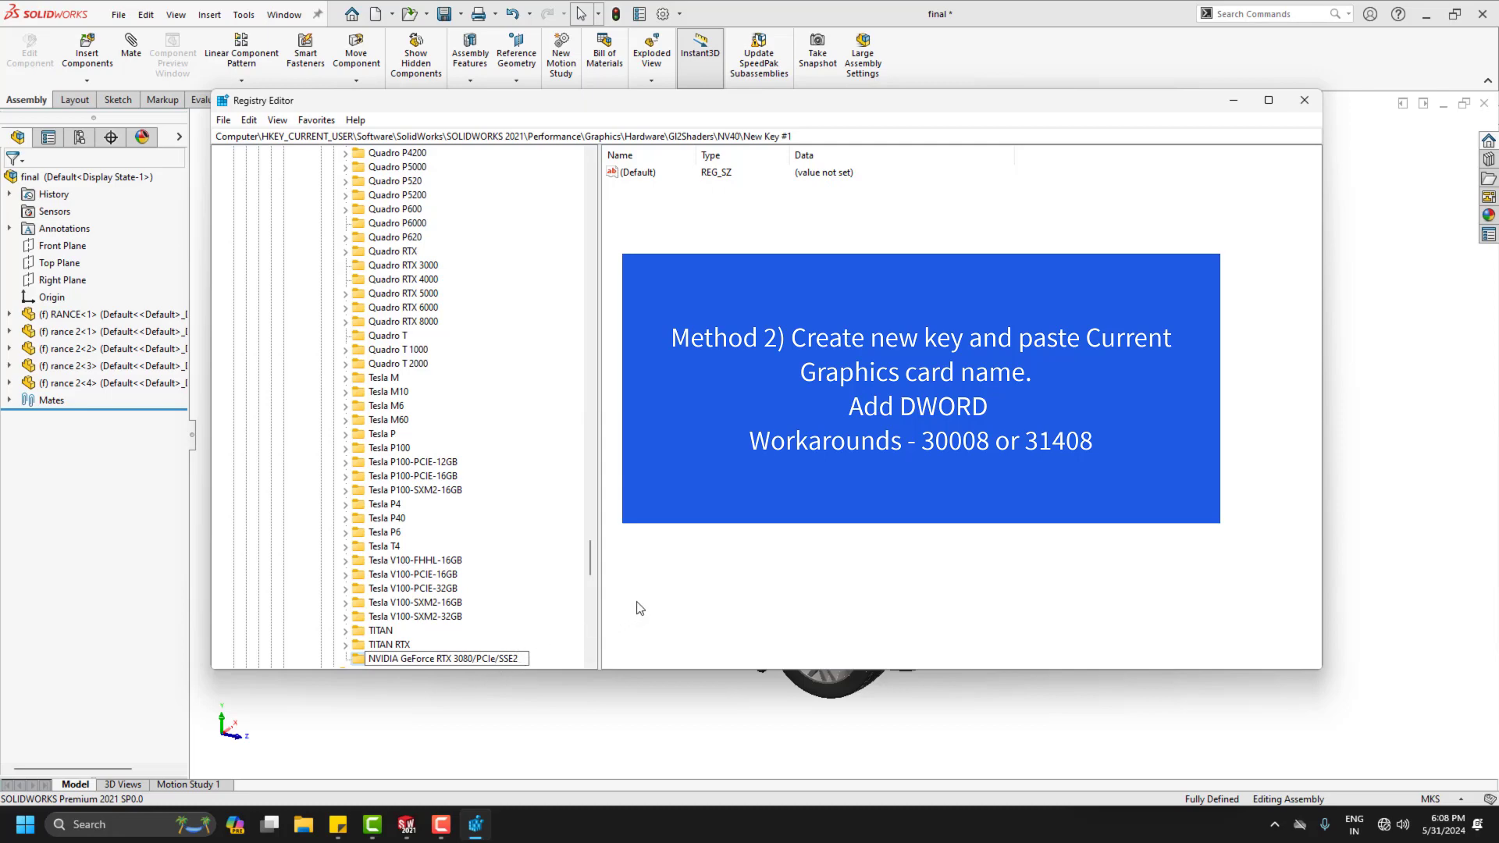
key("Return")
Step: Add a 32-bit DWORD value named Workarounds to the new NVIDIA GeForce RTX 3080/PCIe/SSE2 key
scroll(427, 579, "down", 2)
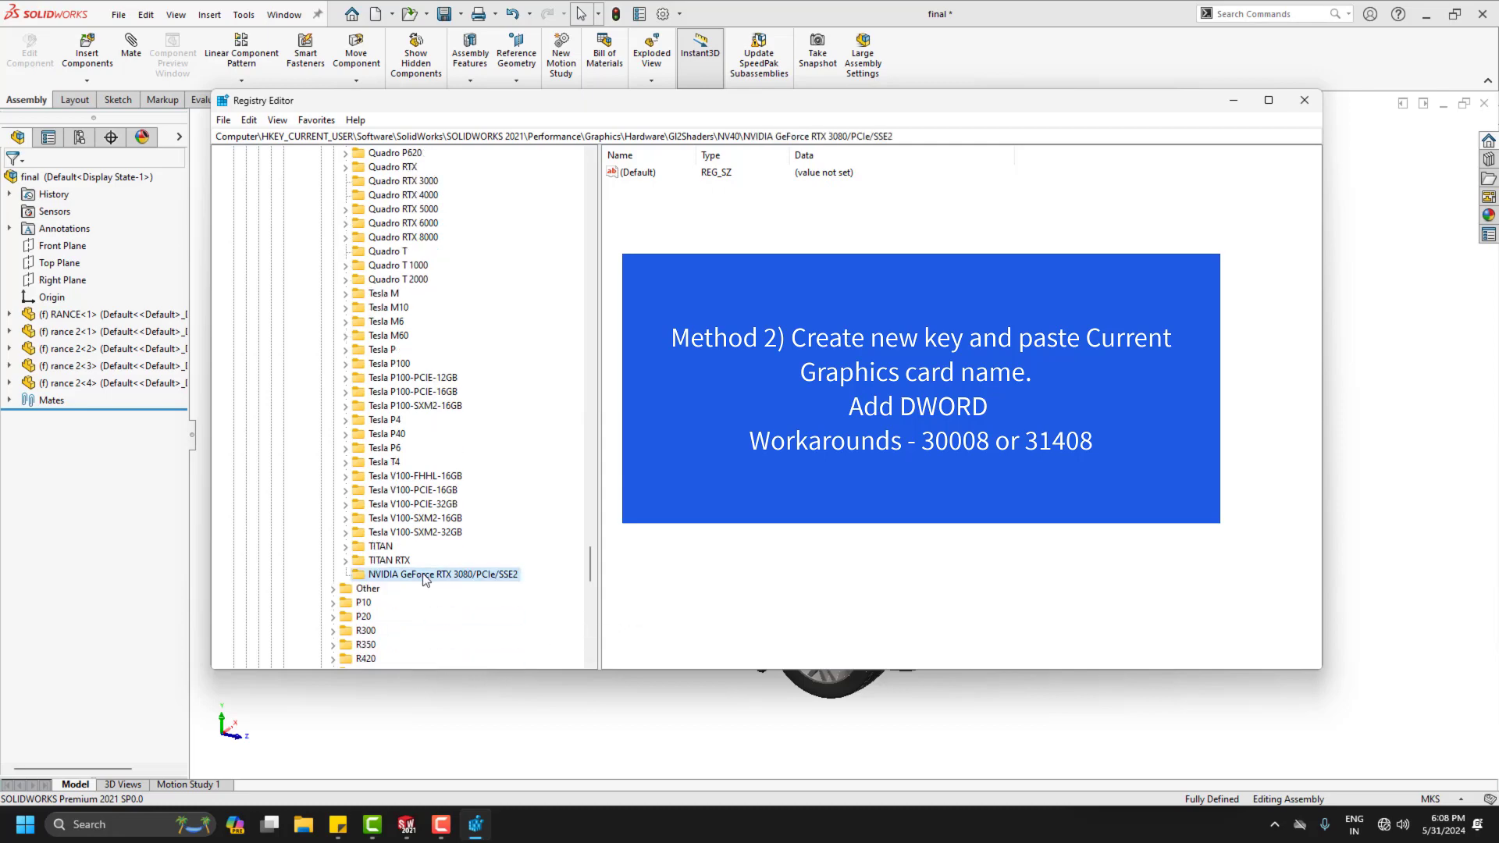
right_click(425, 579)
mouse_move(500, 601)
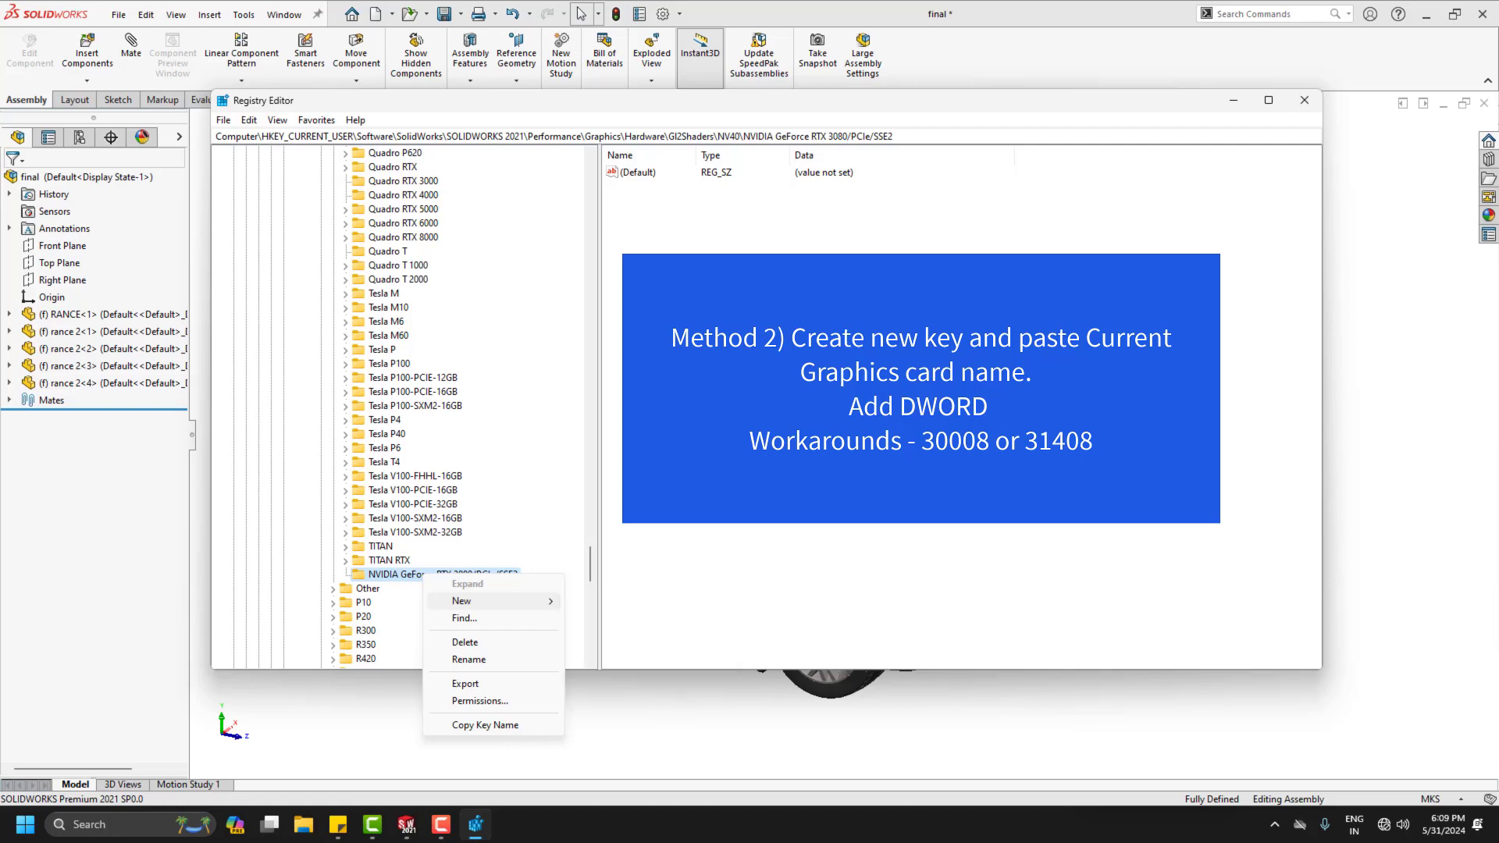
left_click(693, 221)
right_click(694, 221)
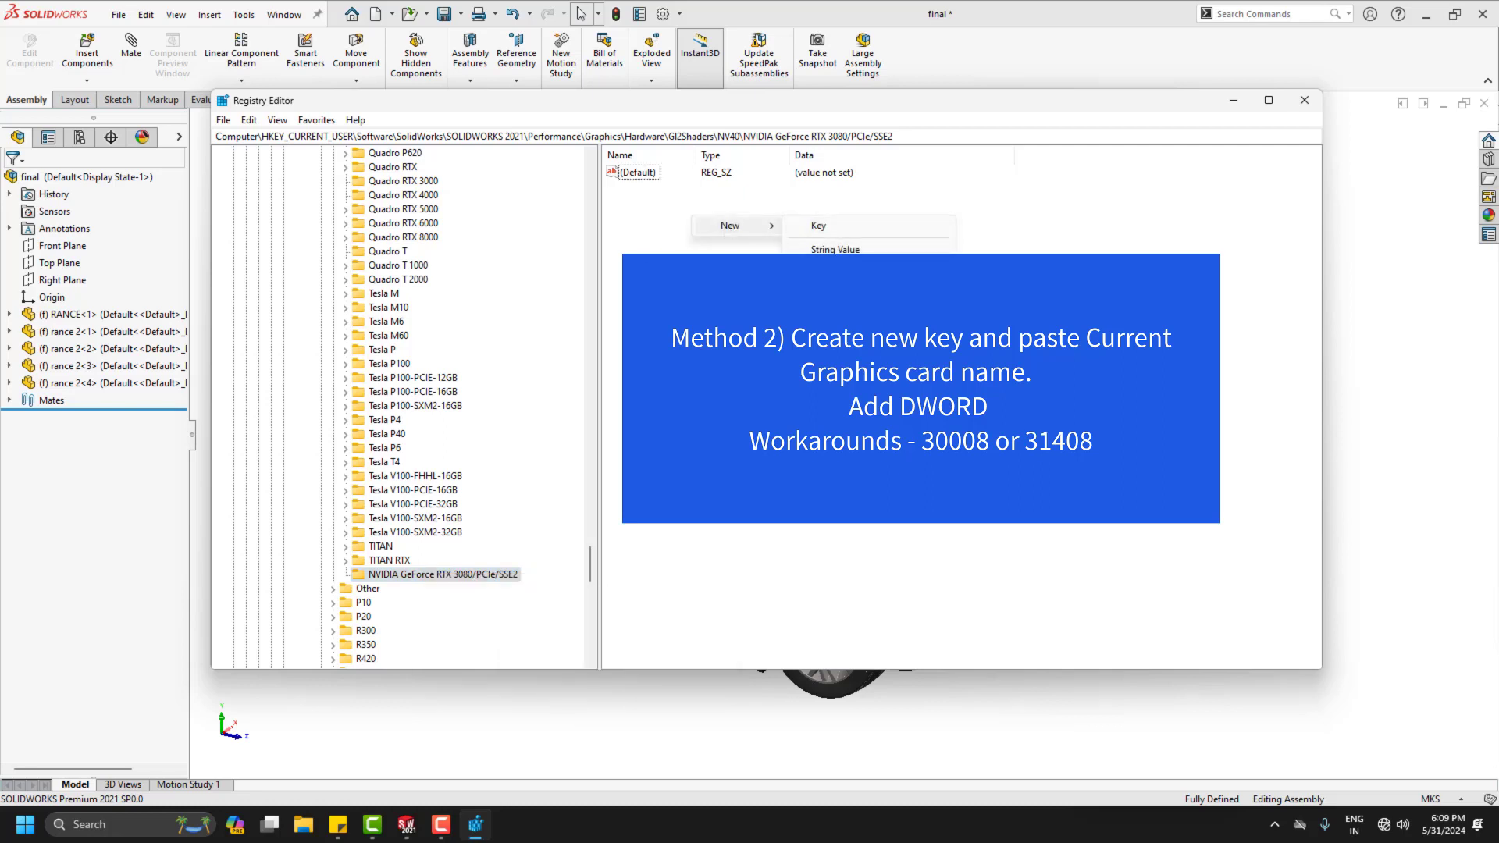
left_click(852, 297)
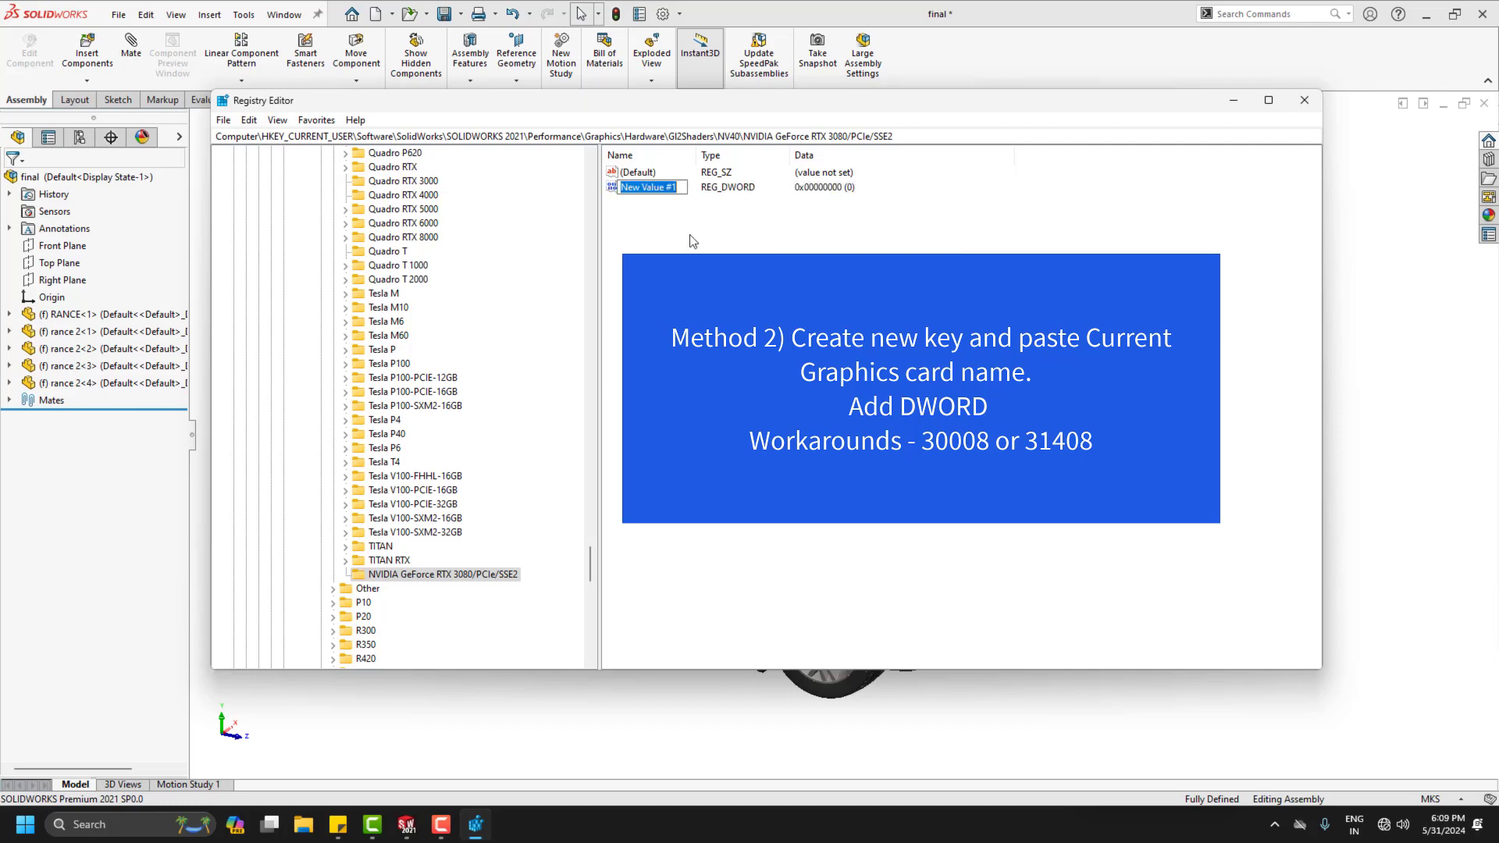
type("Workarounds")
key("Return")
Step: Set the new key's Workarounds value data to hexadecimal 30008, consulting the sticky note for the listed values
double_click(645, 189)
left_click(284, 249)
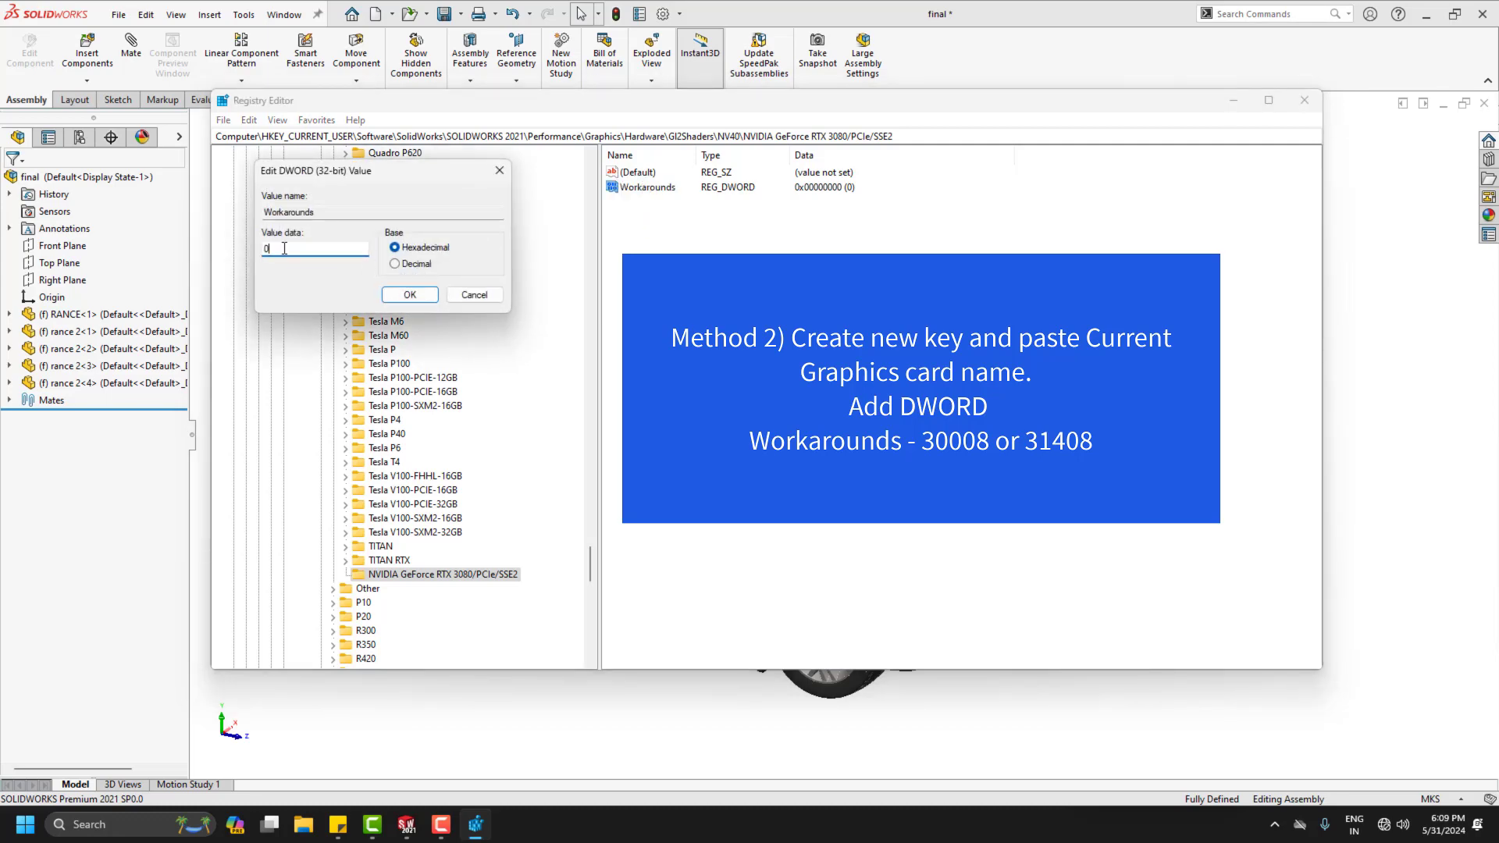
key("BackSpace")
left_click(337, 824)
scroll(1127, 744, "down", 2)
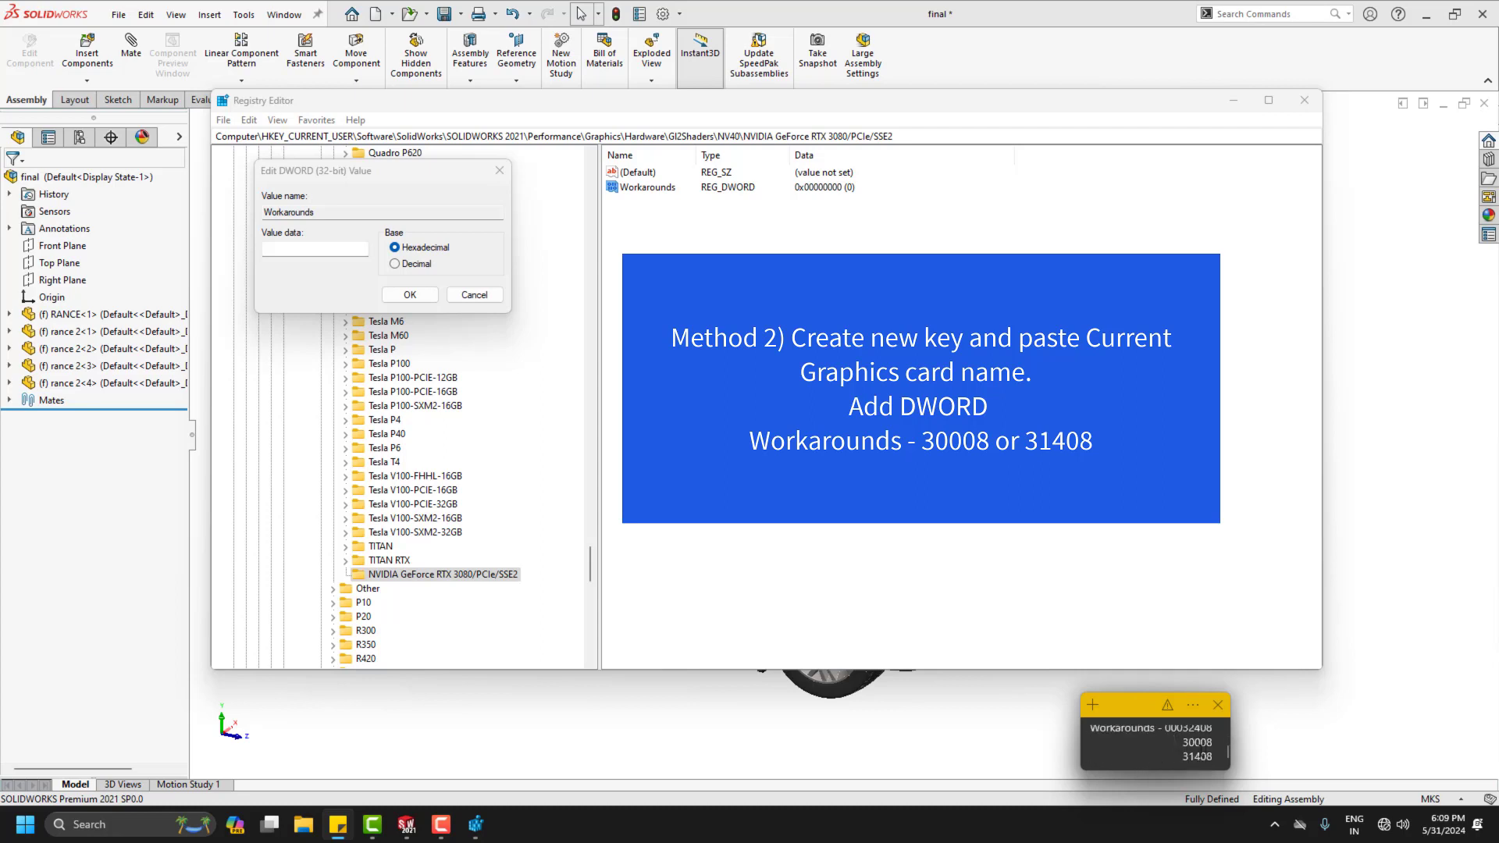
left_click(273, 251)
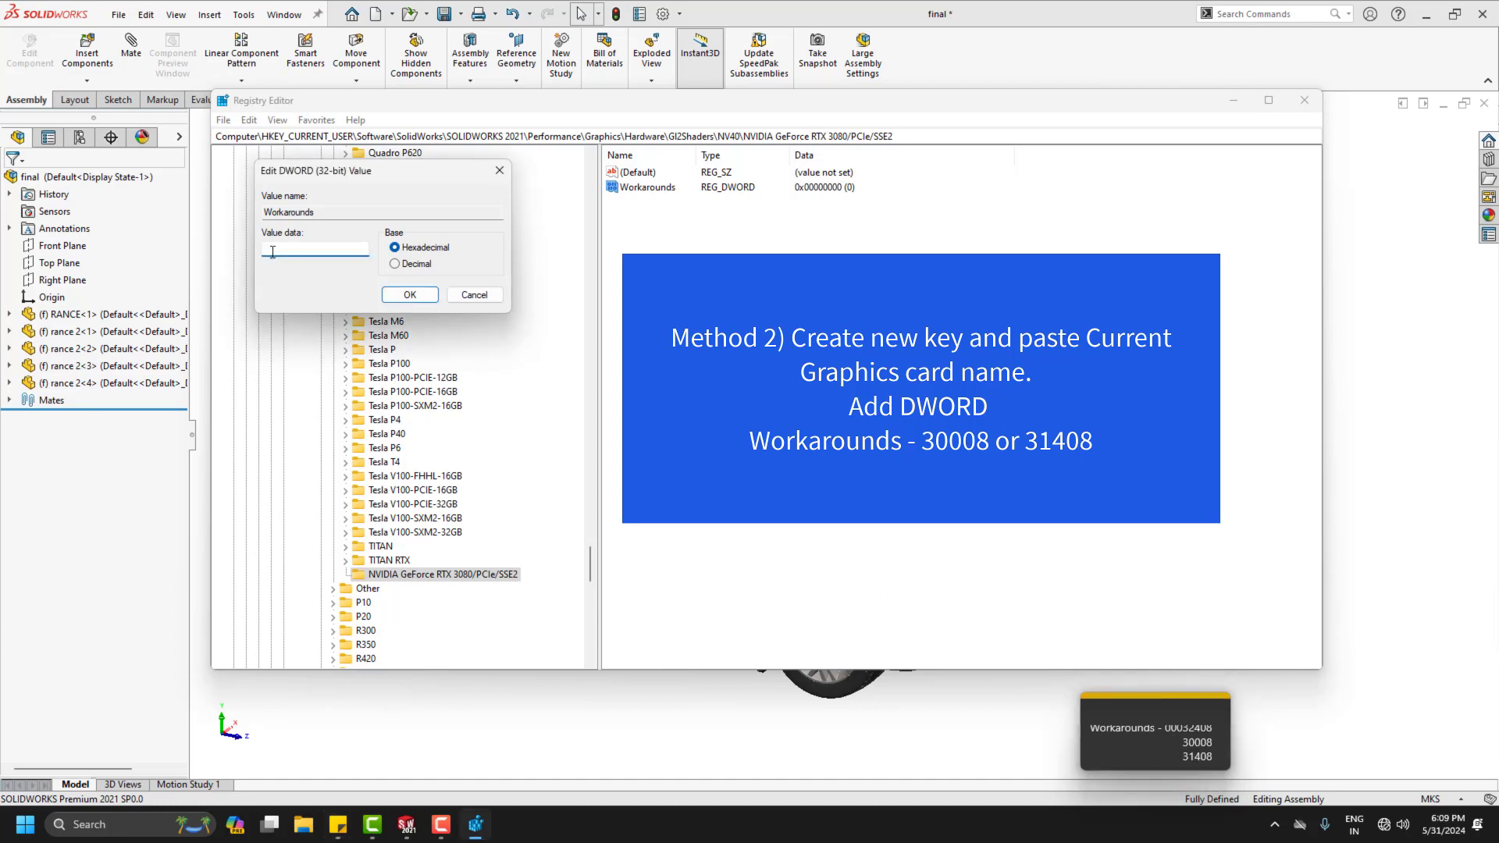
type("30008")
left_click(408, 296)
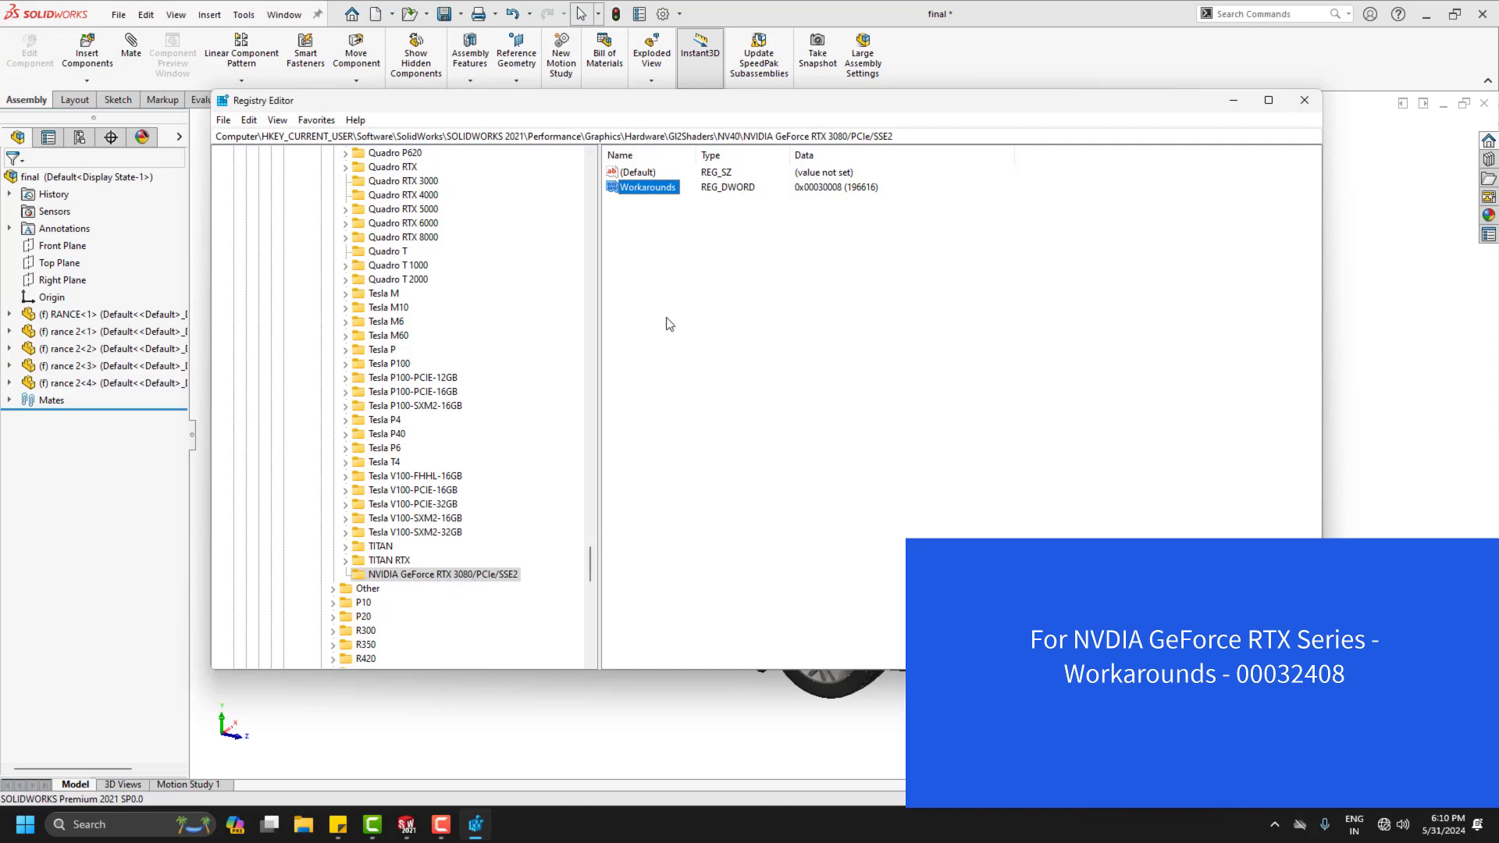
Step: Set the Workarounds value data of the NVIDIA GeForce RTX 3080/PCIe/SSE2 key to hexadecimal 00032408
double_click(652, 188)
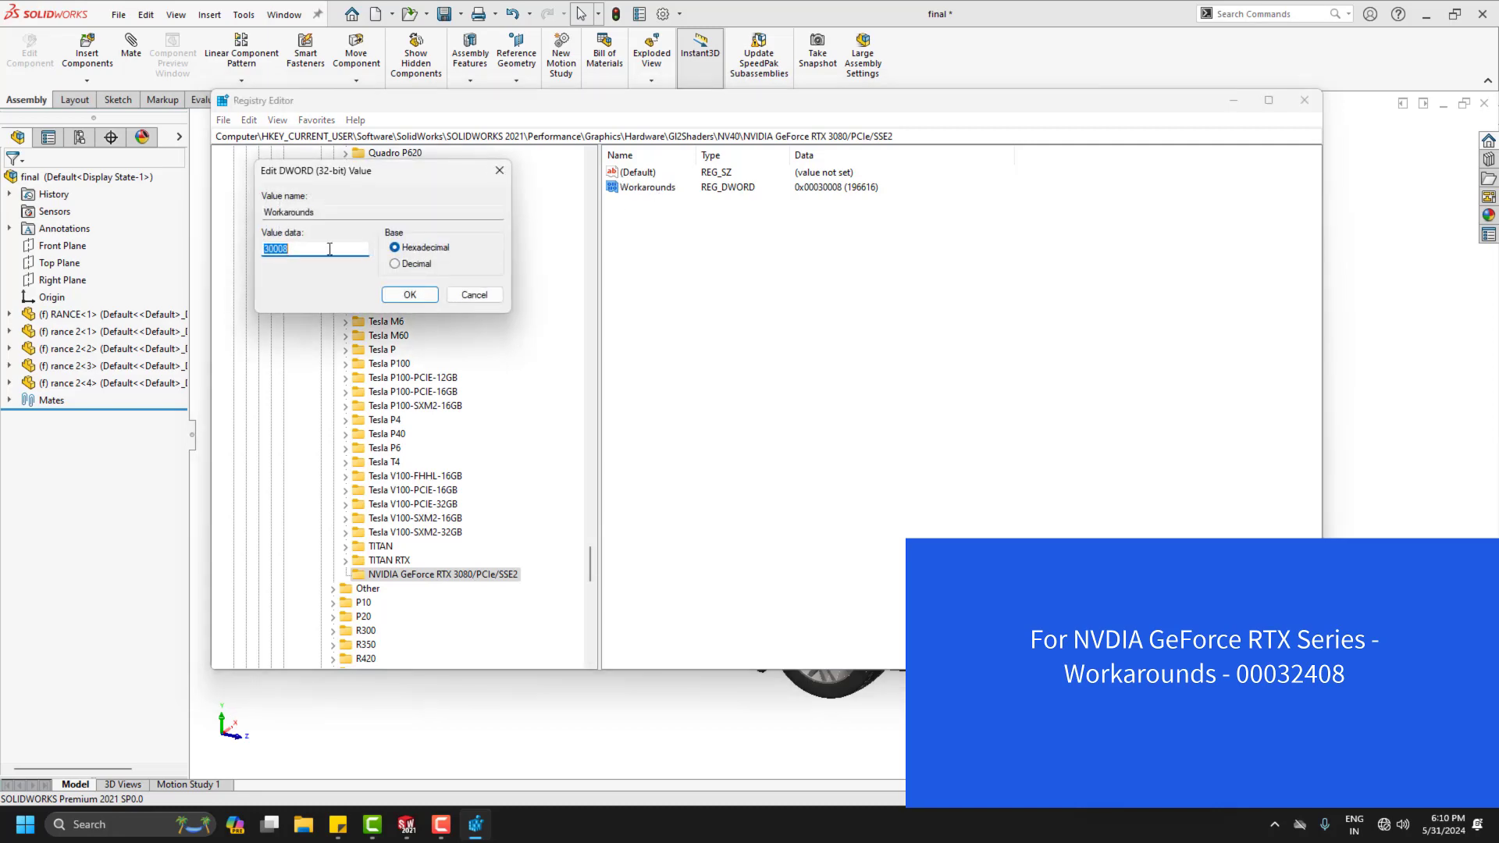
type("00032408")
left_click(406, 296)
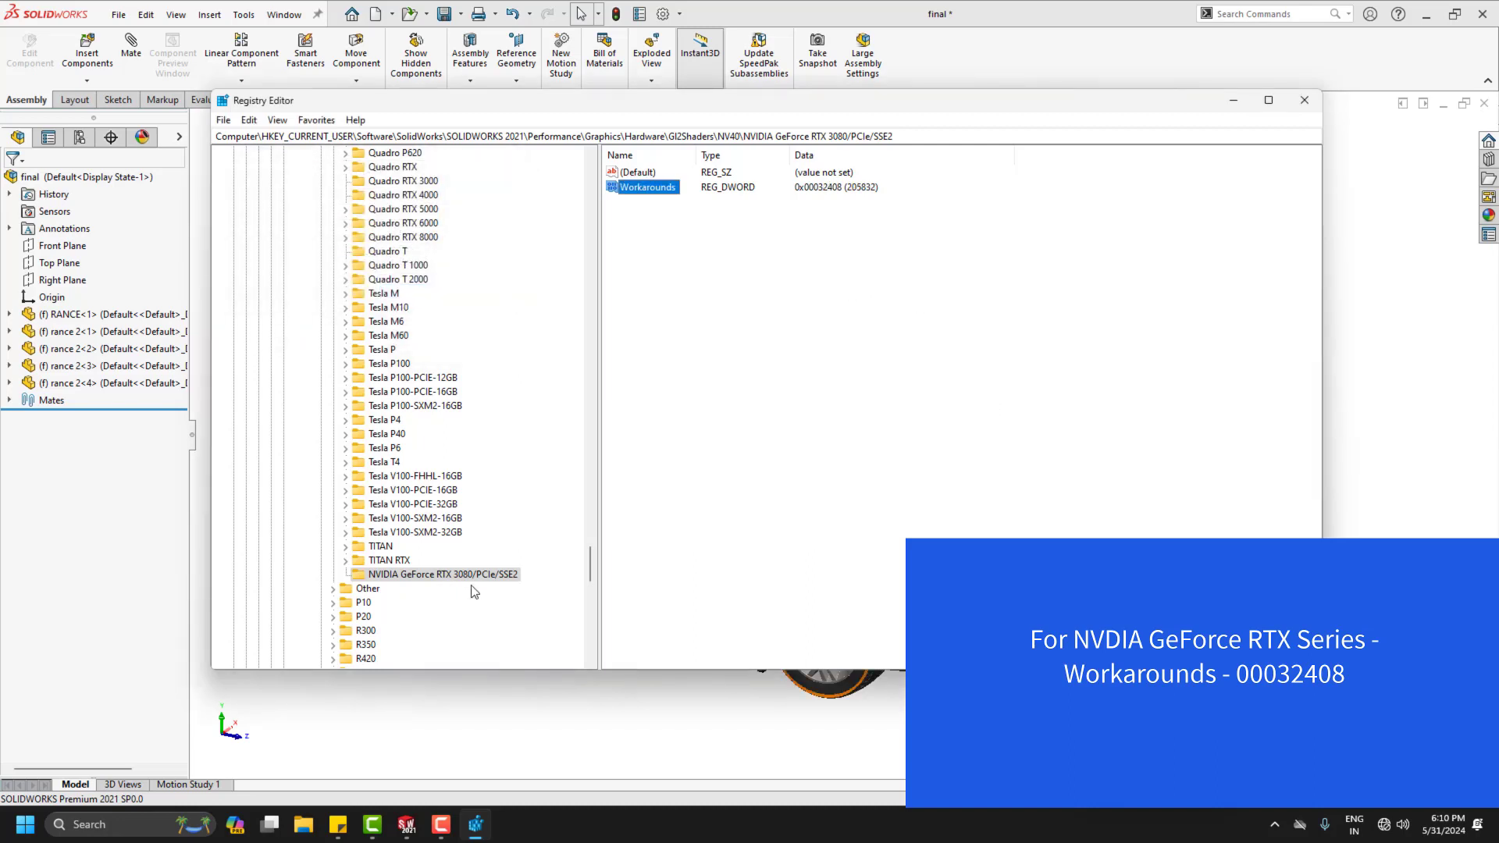
left_click(560, 580)
Step: Collapse the NV40 key and its parent Gl2Shaders key under Hardware
scroll(415, 560, "up", 5)
scroll(414, 566, "up", 12)
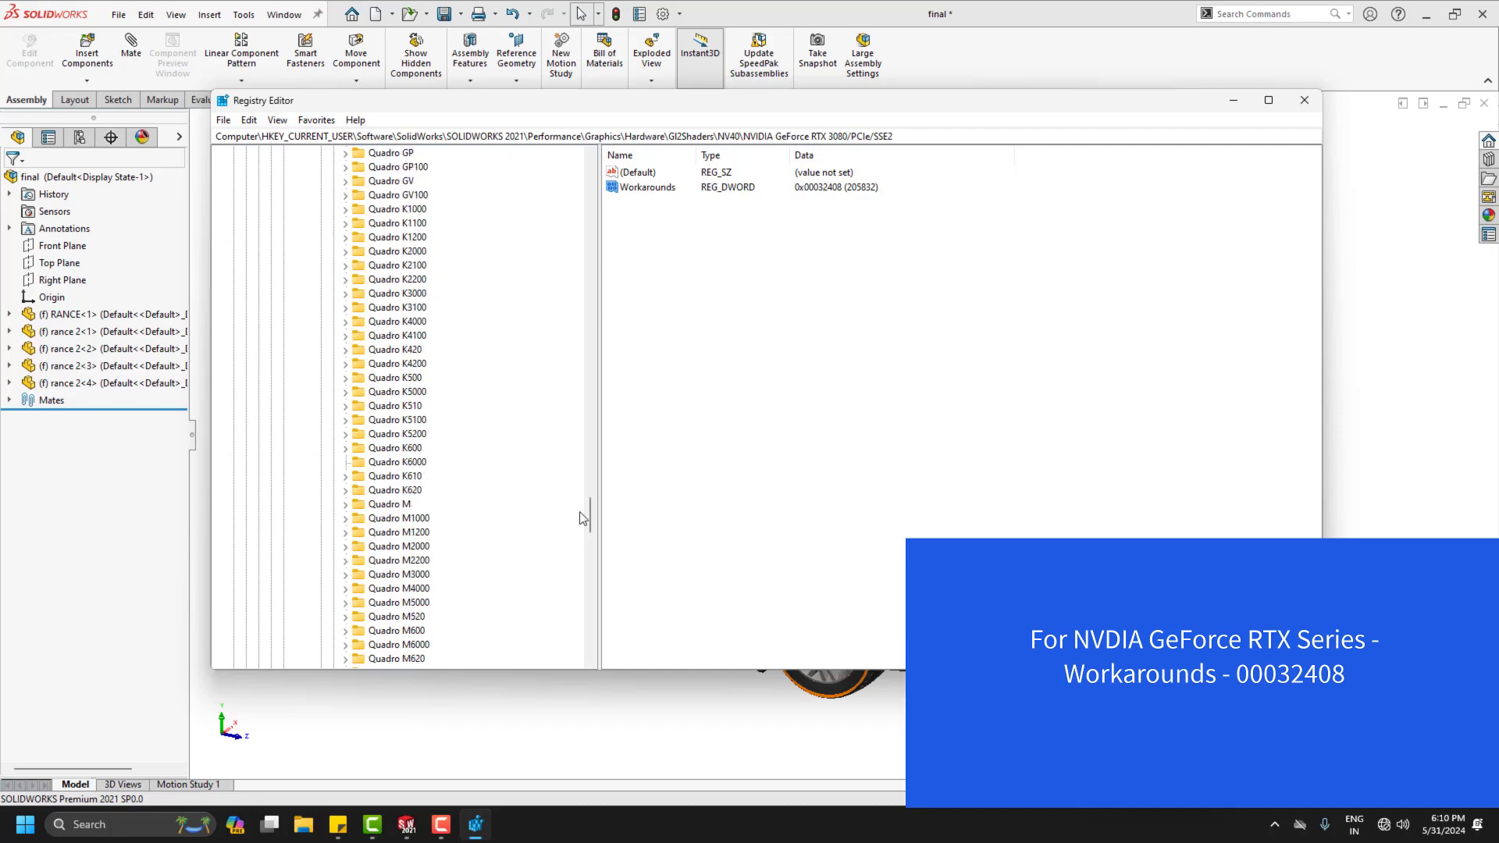
left_click_drag(587, 516, 580, 251)
left_click(333, 504)
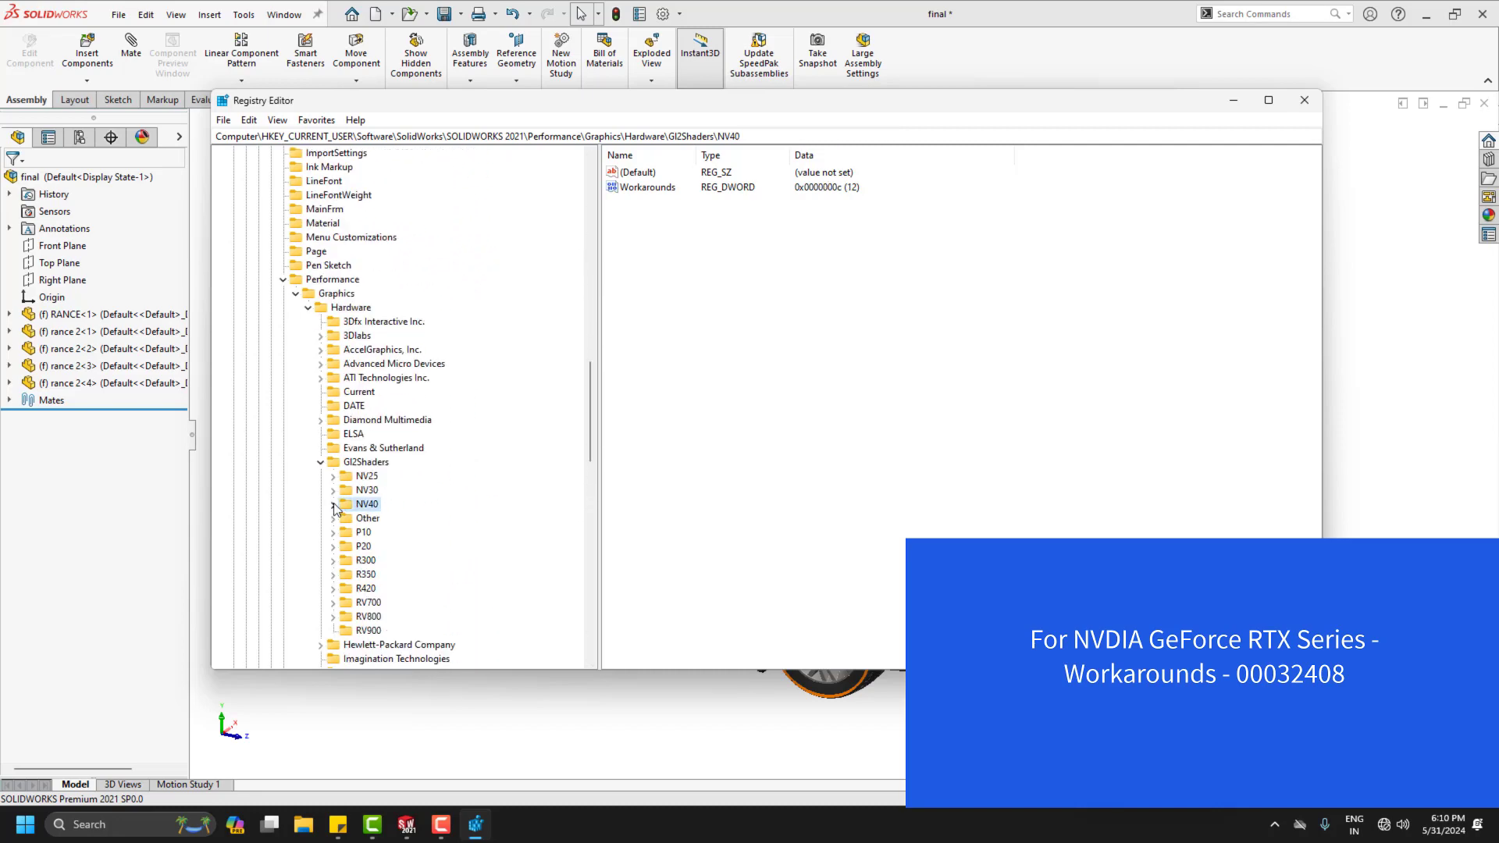
left_click(321, 463)
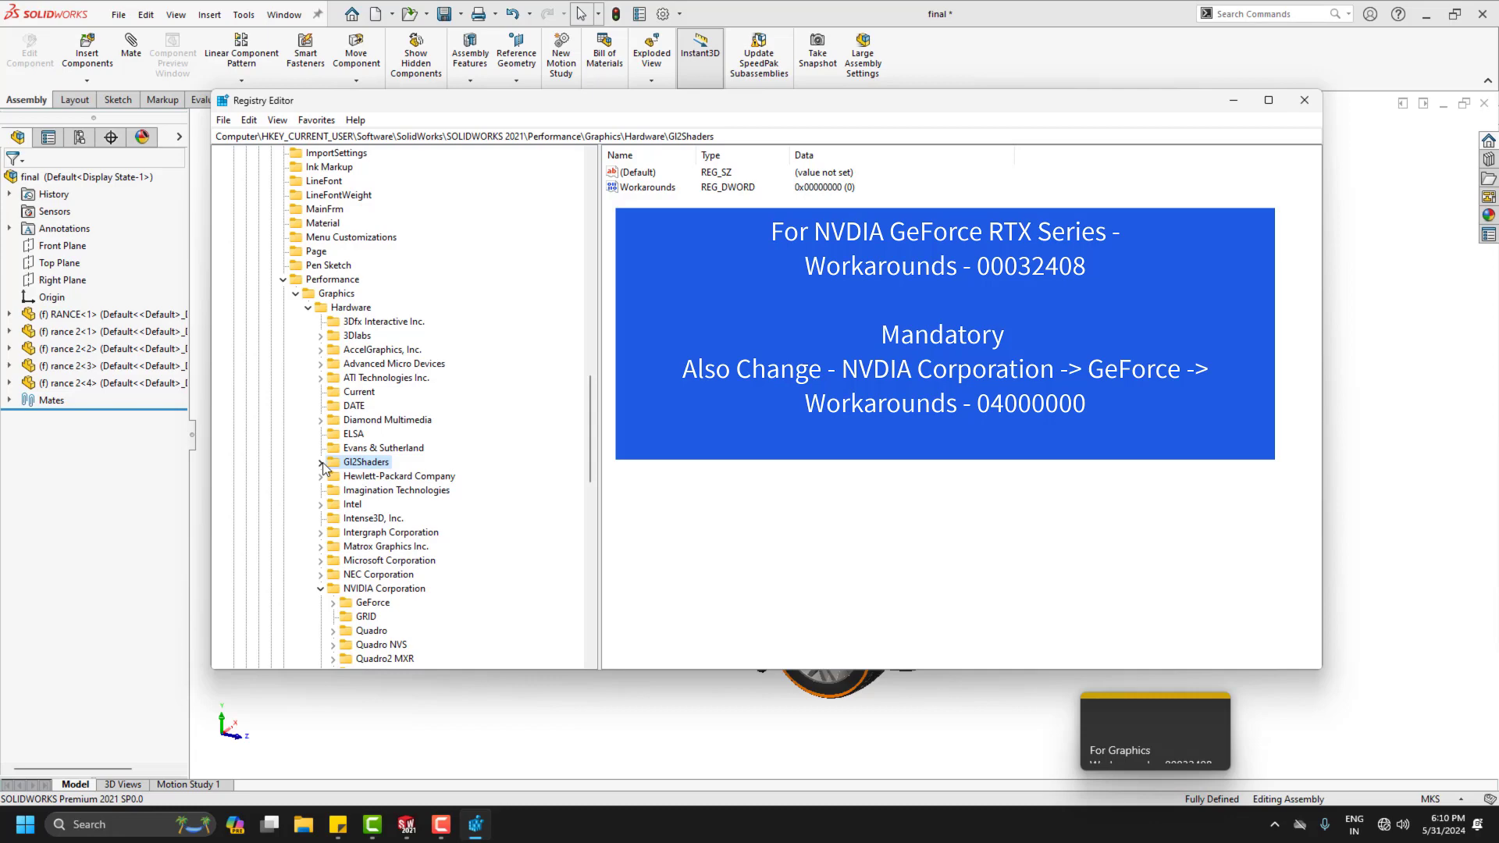
Step: Set the Workarounds value of the GeForce key under NVIDIA Corporation to hexadecimal 04000000 and close the Registry Editor
left_click(320, 589)
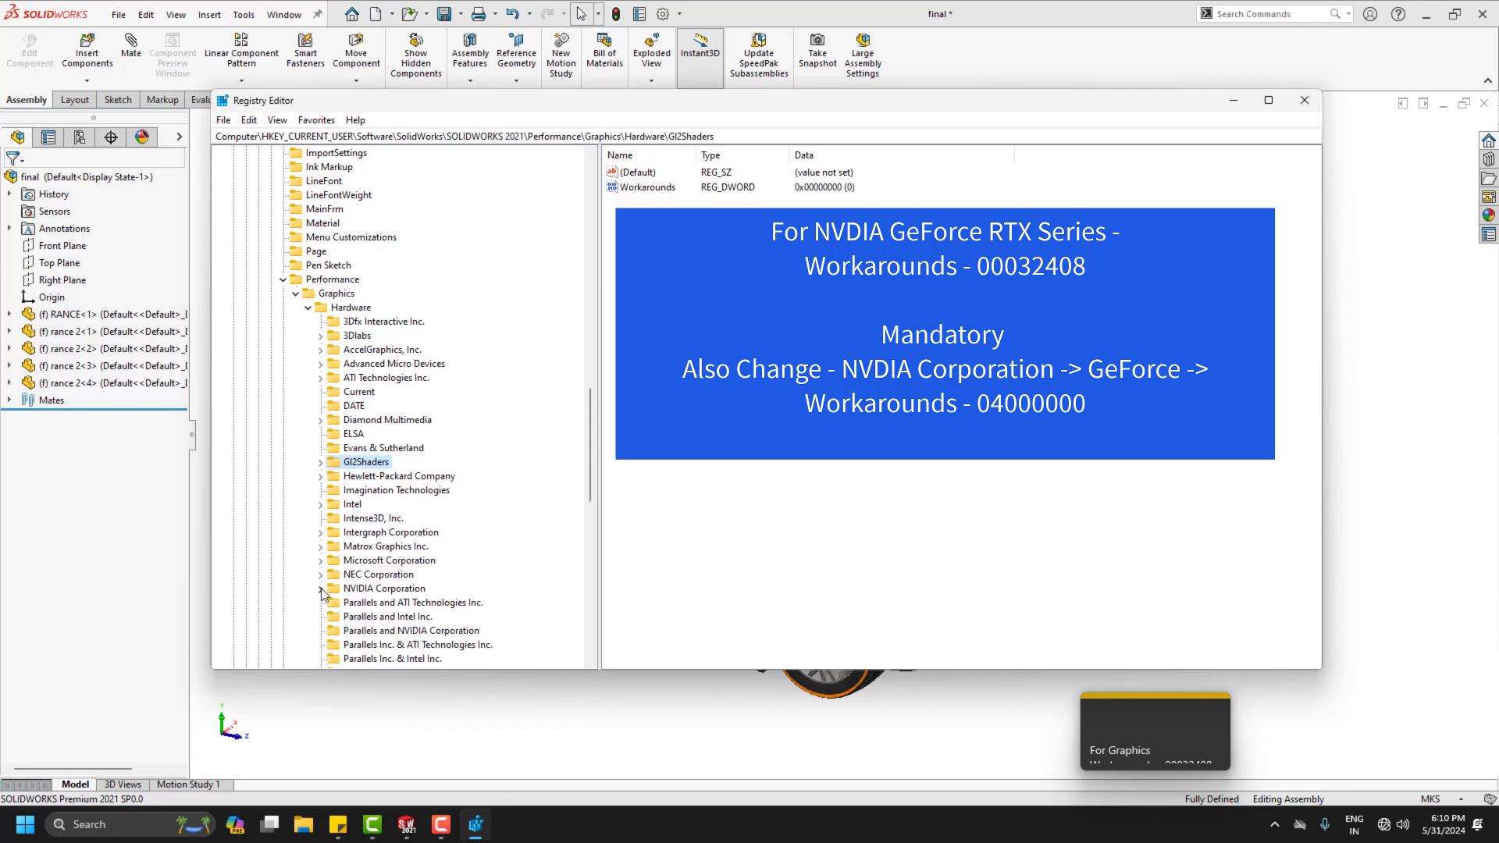
left_click(320, 588)
scroll(376, 519, "down", 1)
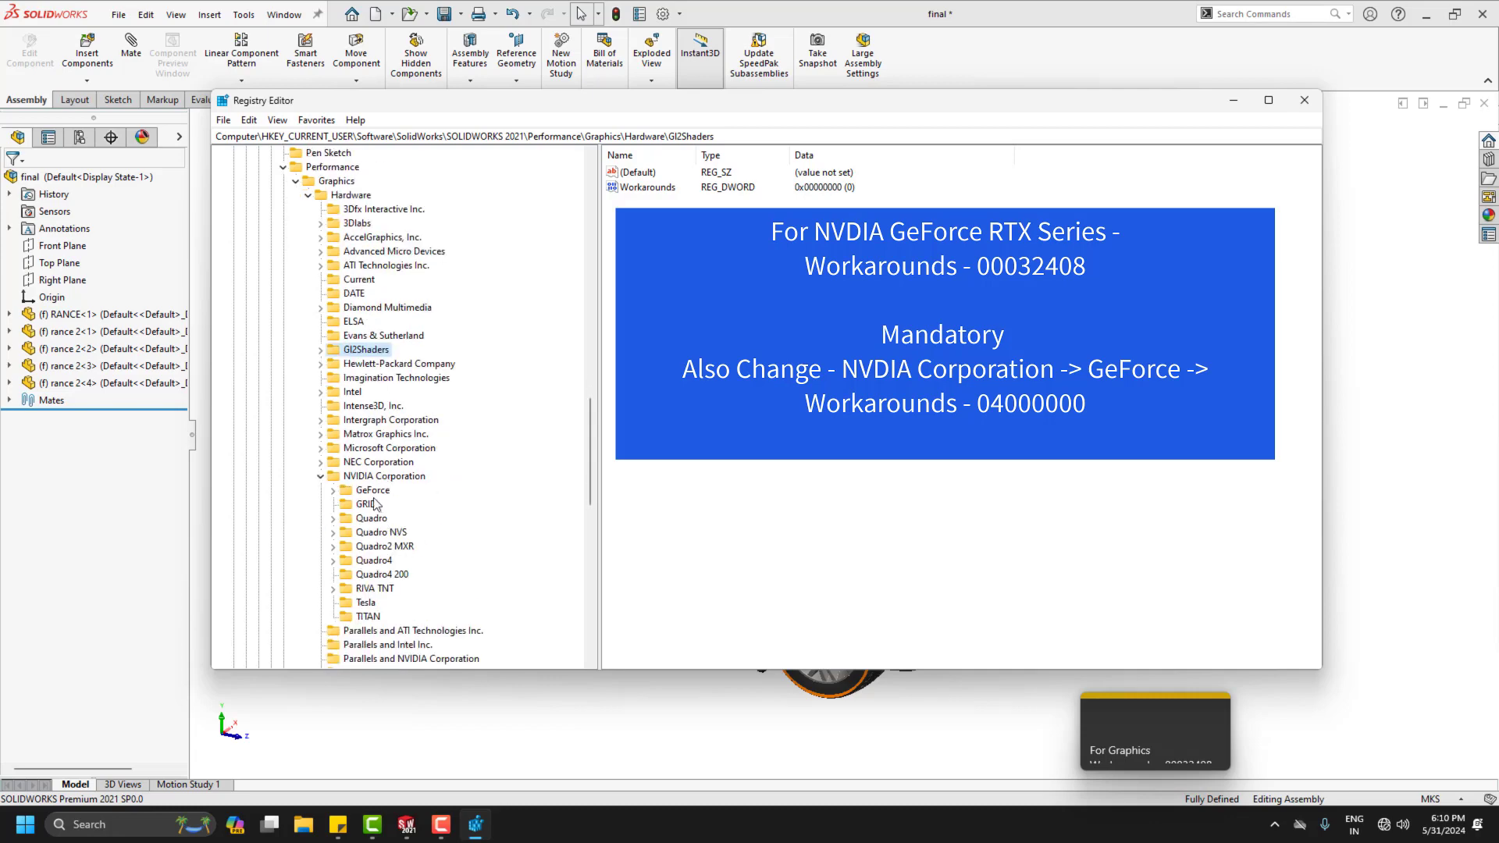
left_click(366, 492)
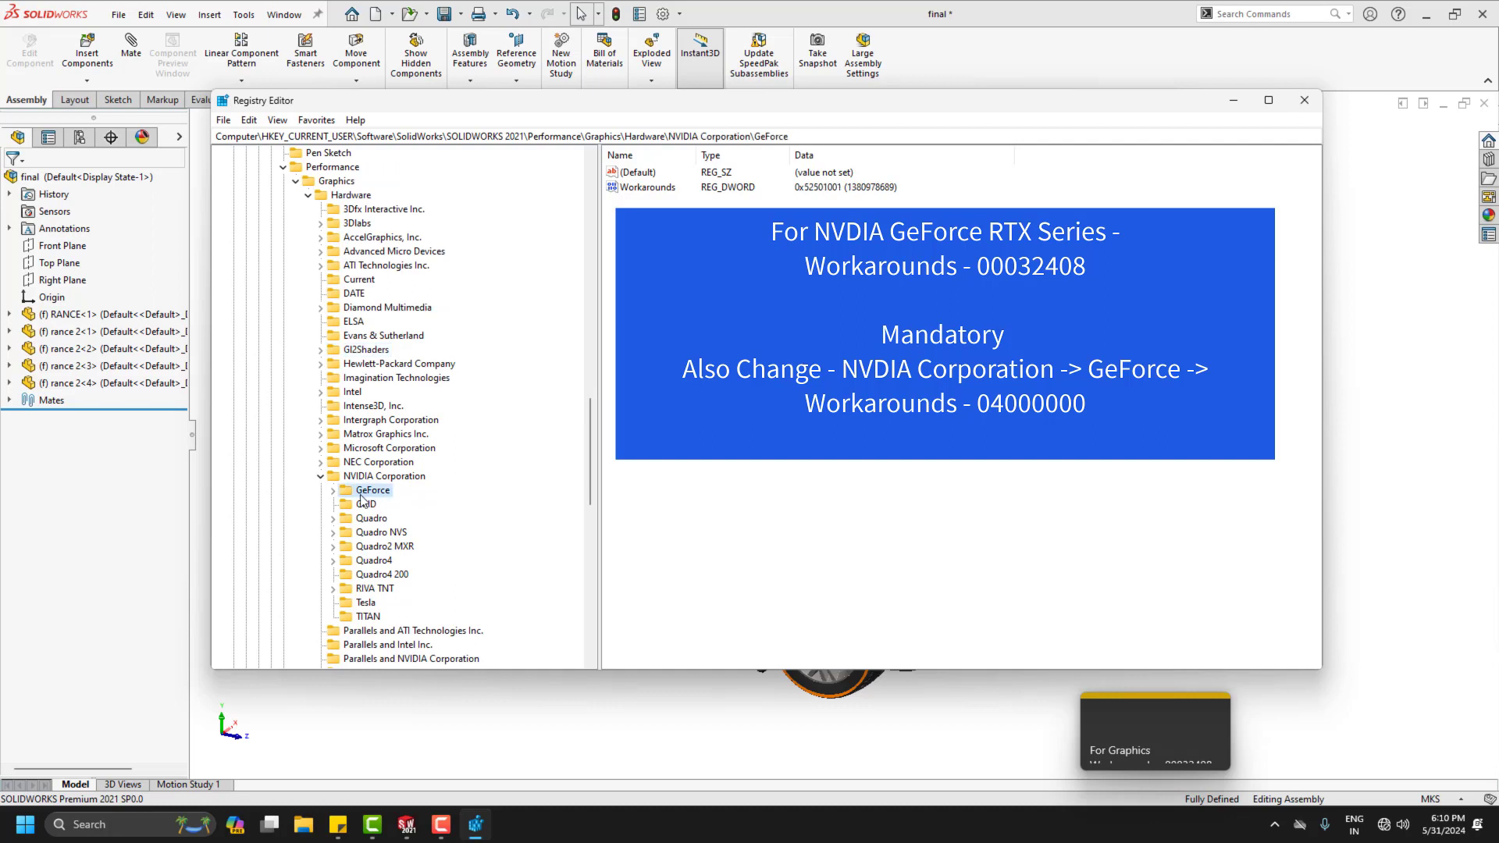
double_click(656, 191)
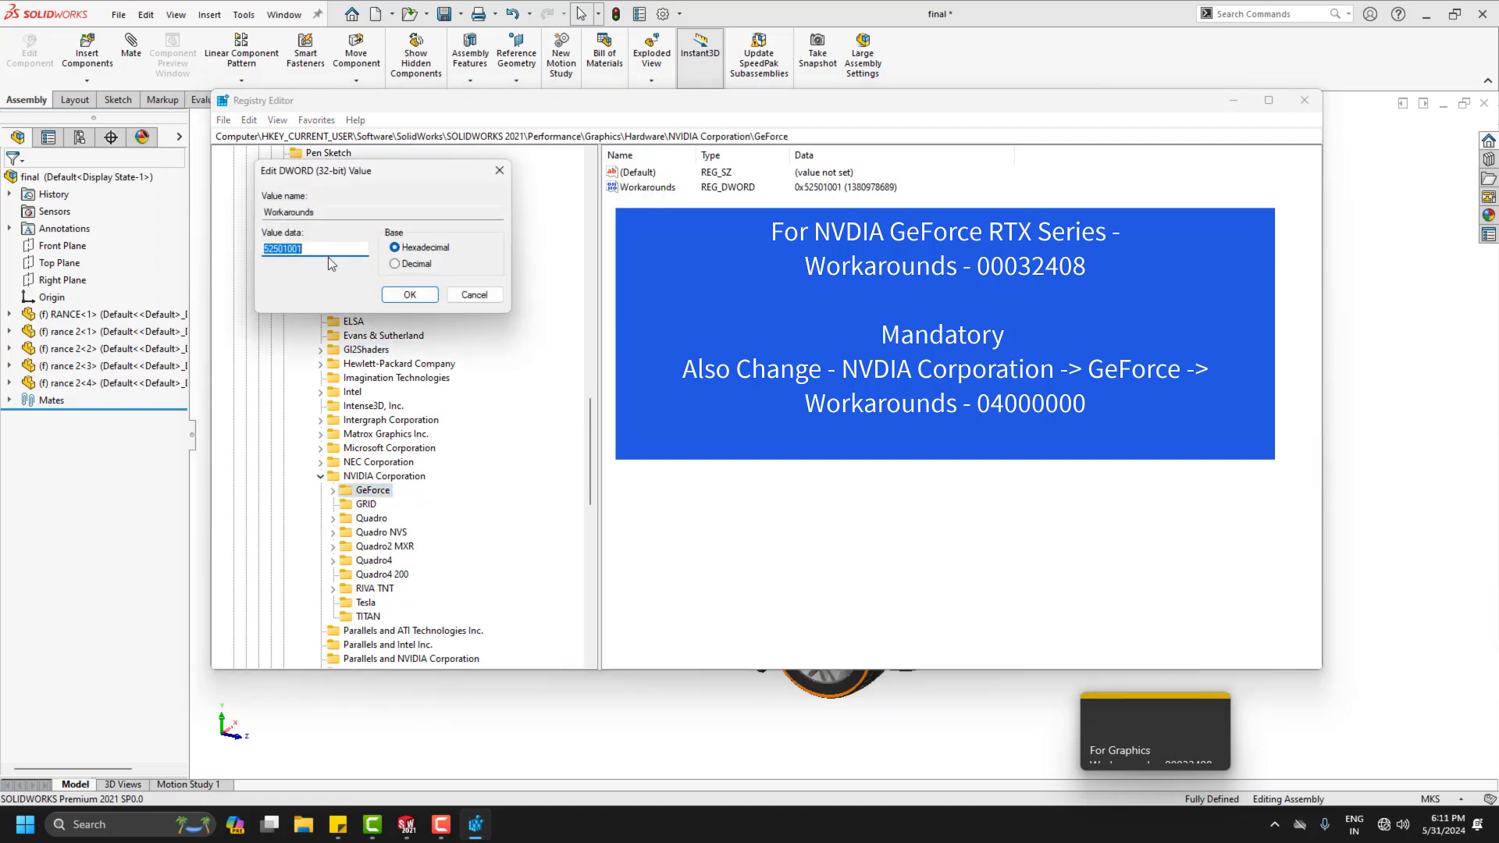
type("04000000")
left_click(1213, 705)
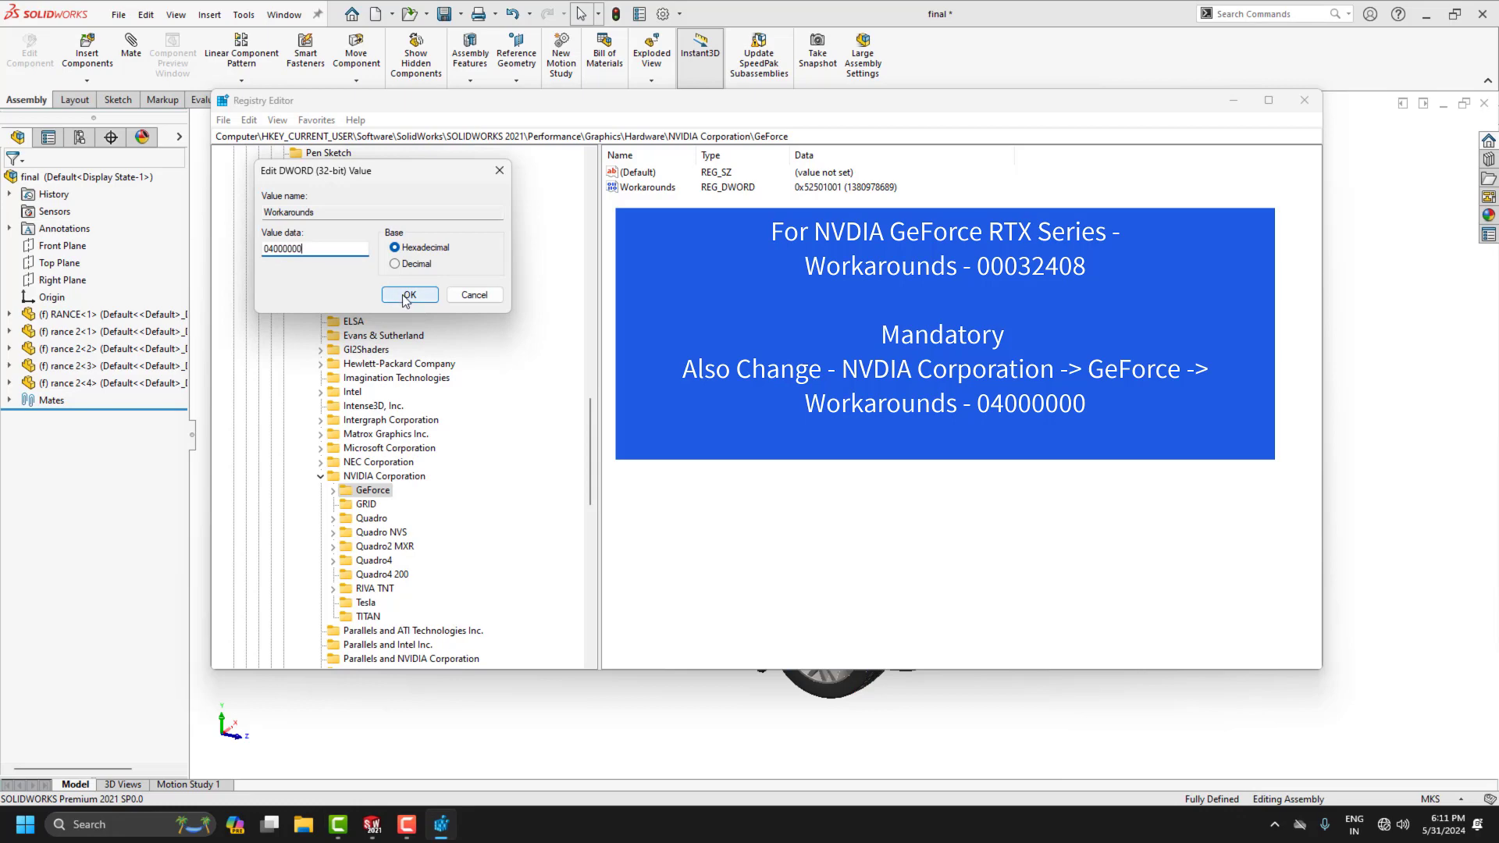
left_click(406, 296)
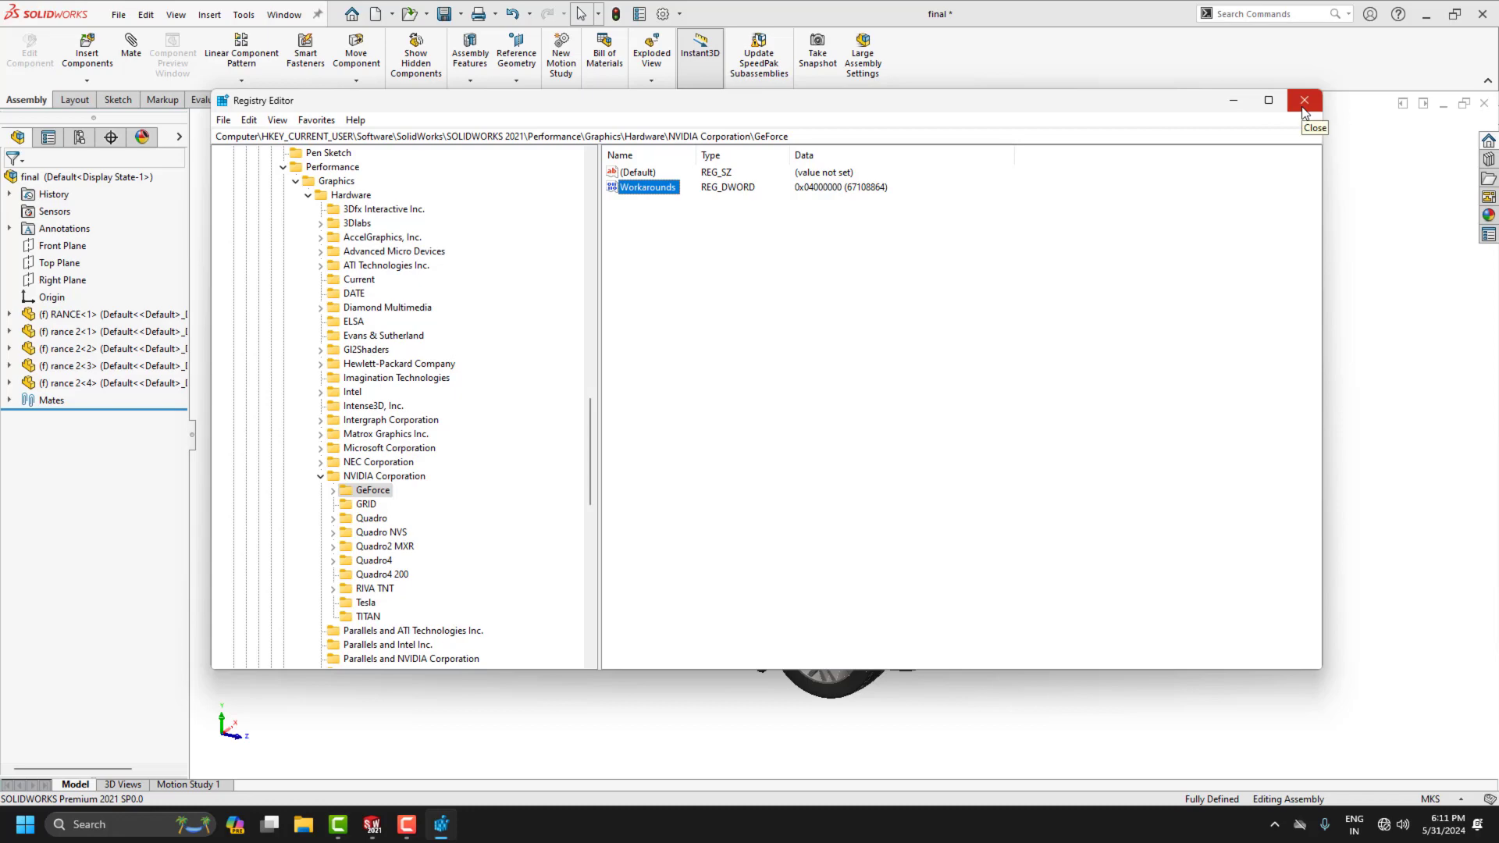
left_click(1303, 108)
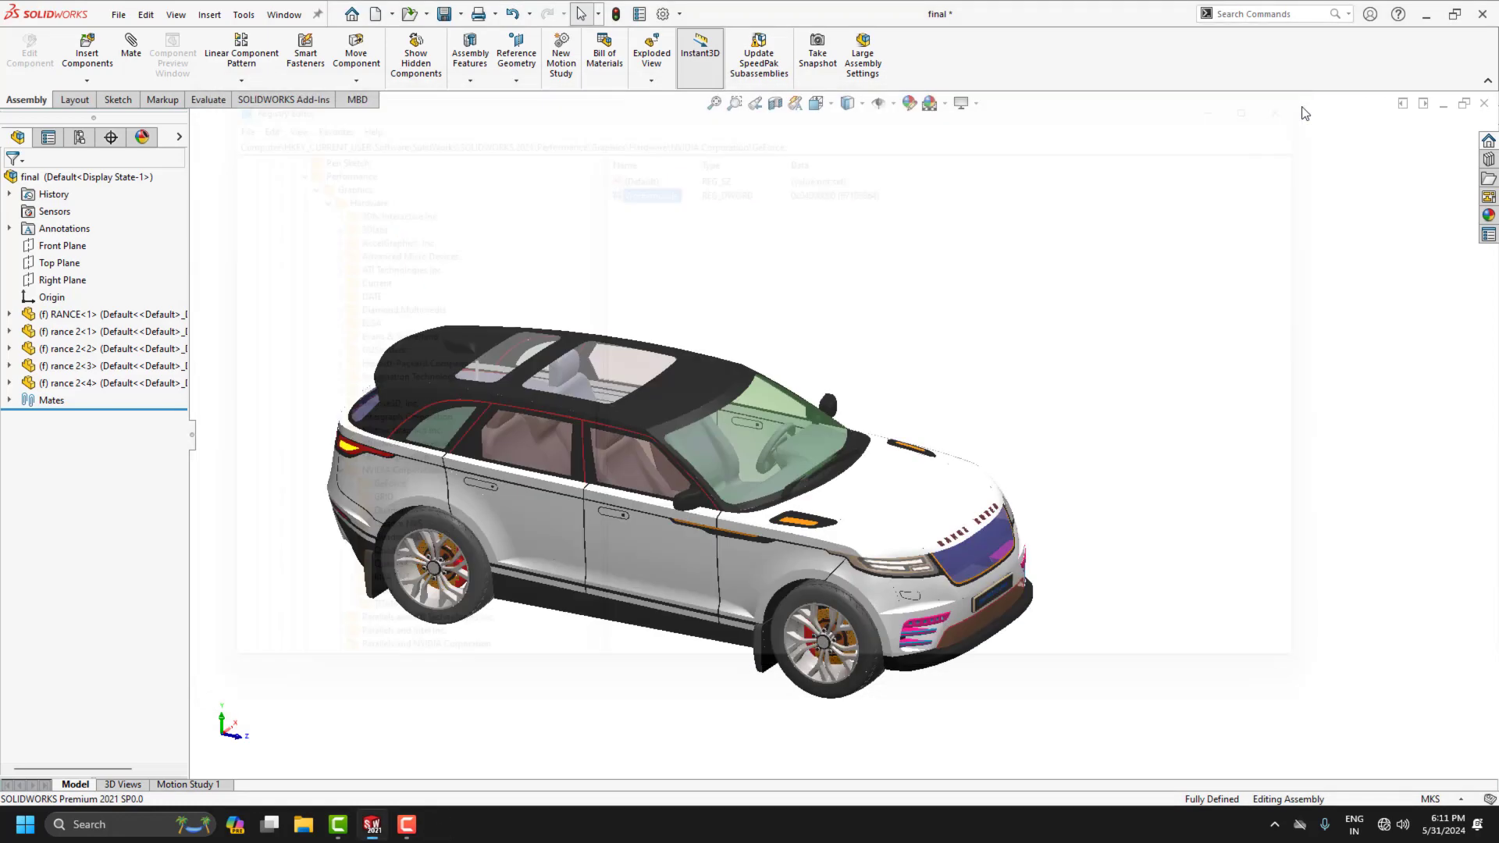
scroll(611, 645, "down", 1)
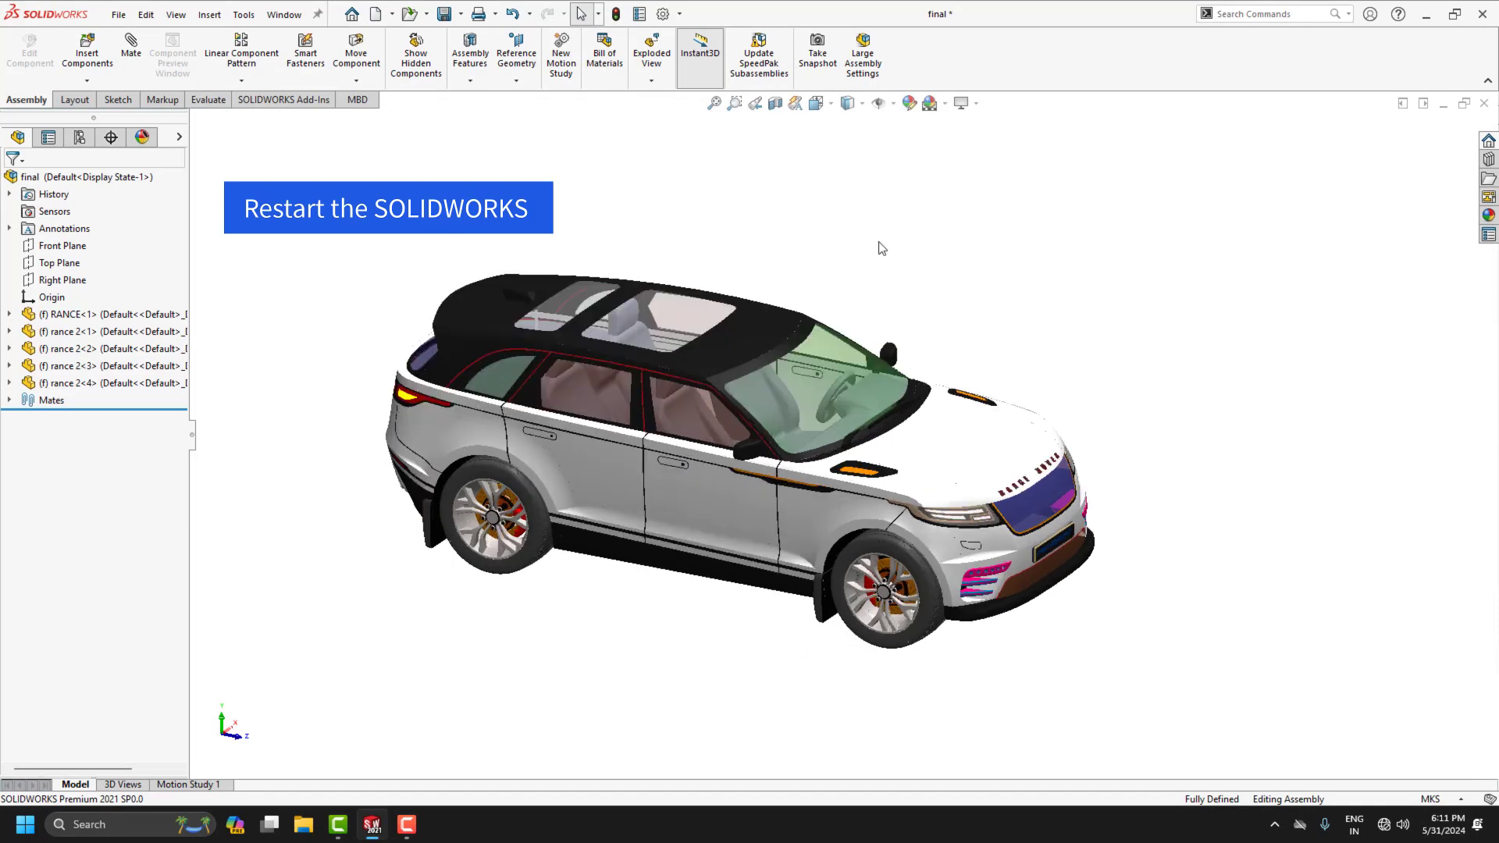
Step: Try the Shadows In Shaded Mode and Ambient Occlusion view settings on the car assembly
left_click(963, 103)
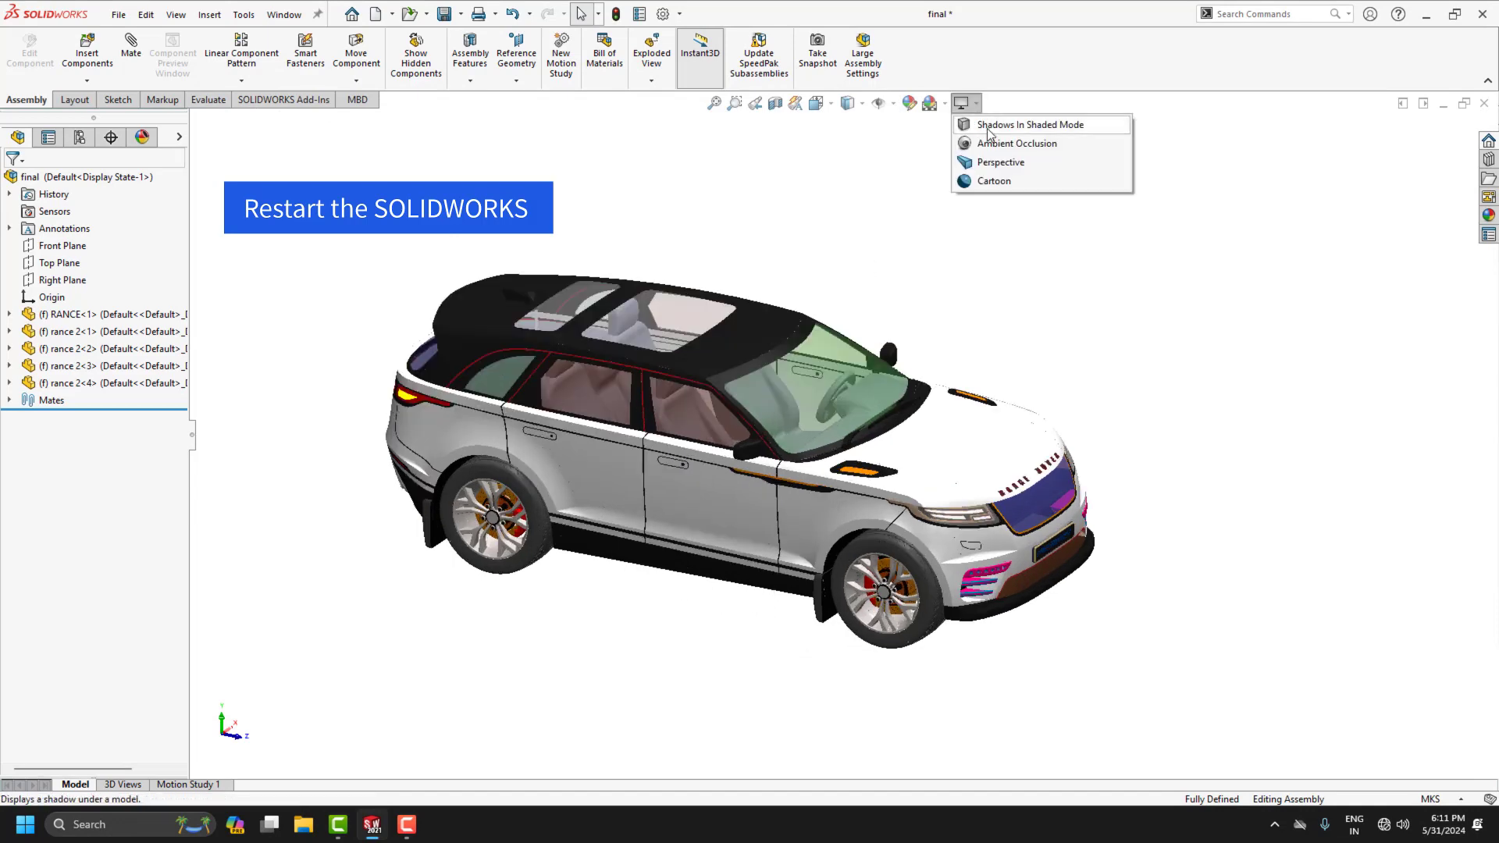
left_click(987, 127)
left_click(977, 105)
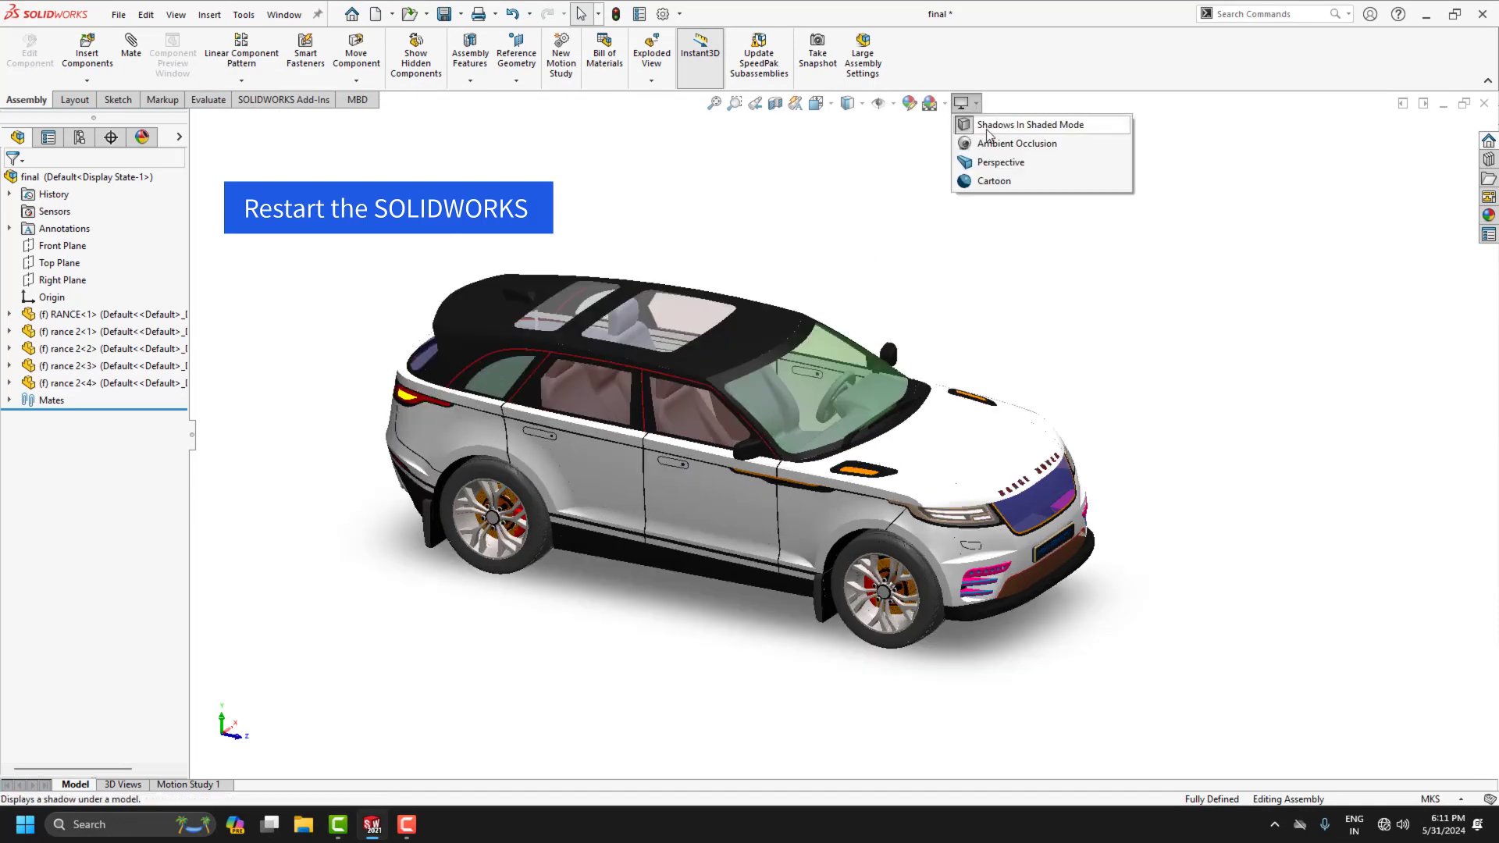
left_click(1016, 142)
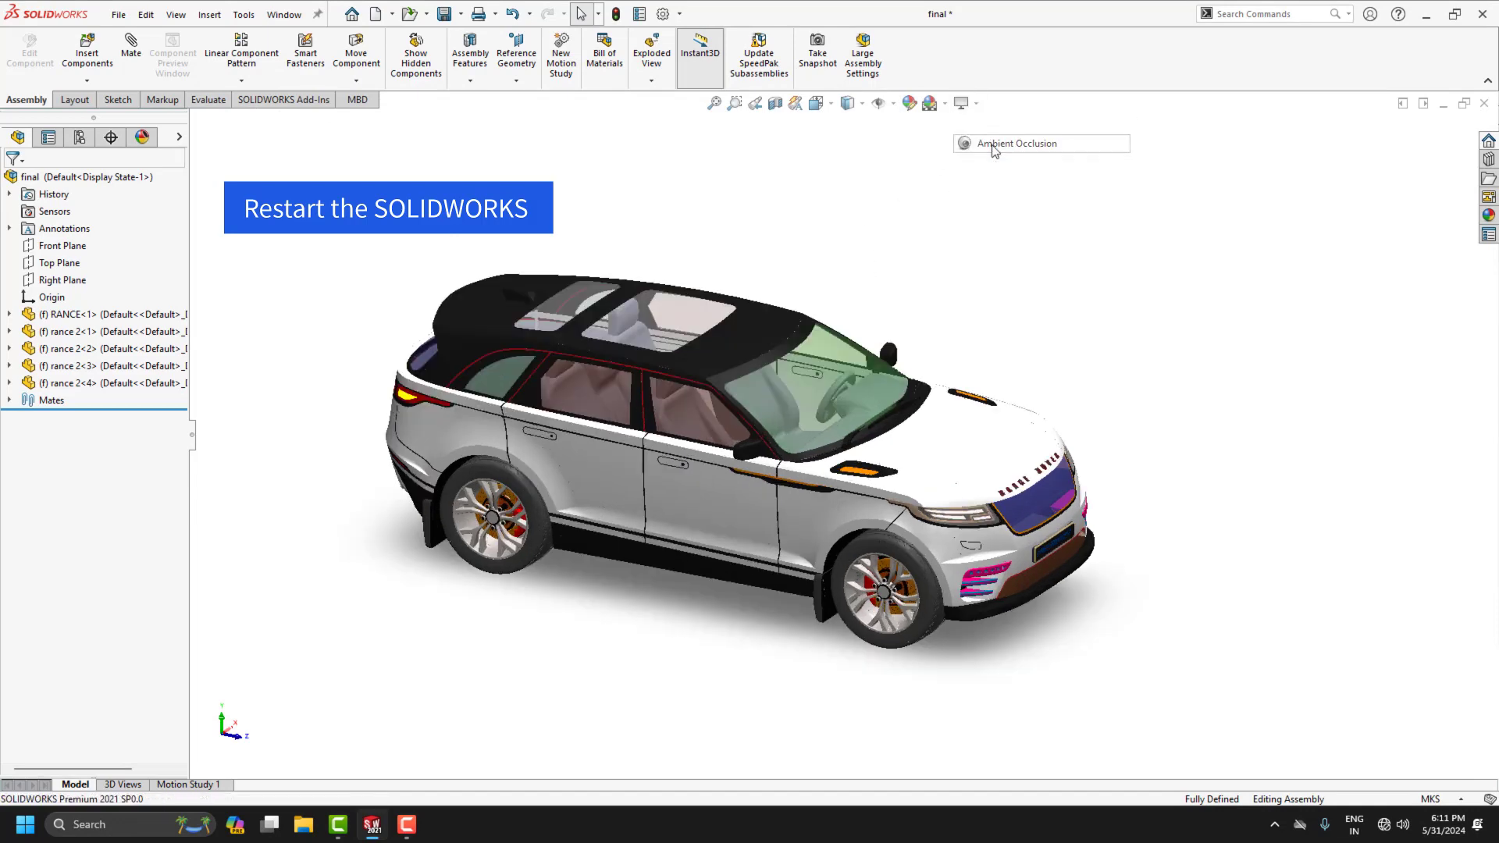
Step: Close the car assembly without saving its changes and exit SOLIDWORKS
left_click(1485, 103)
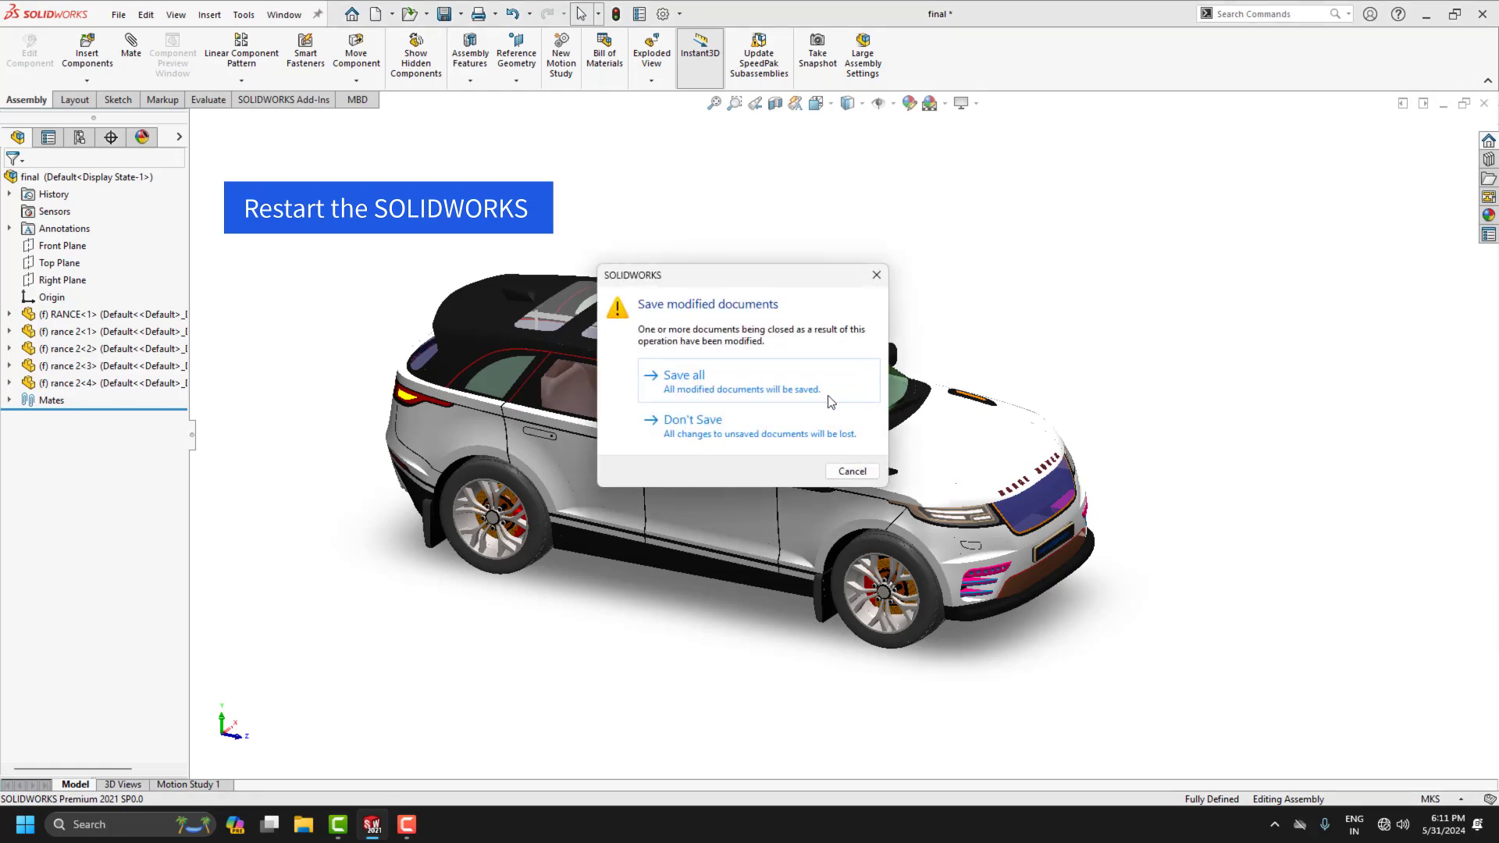
left_click(789, 429)
left_click(1483, 16)
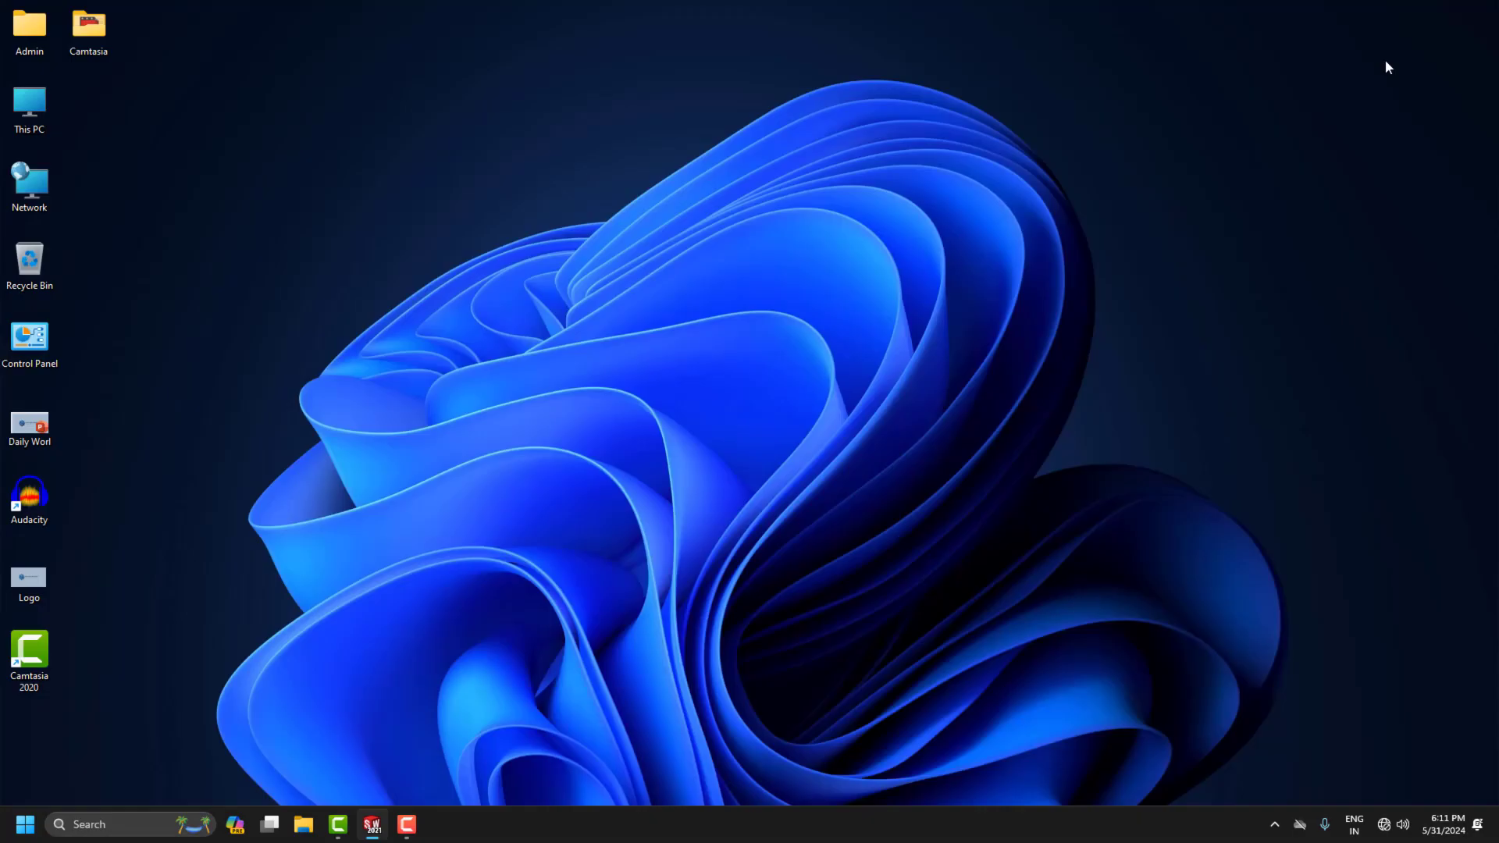
Step: Relaunch SOLIDWORKS 2021 and open the recent white car assembly final.SLDASM
left_click(87, 826)
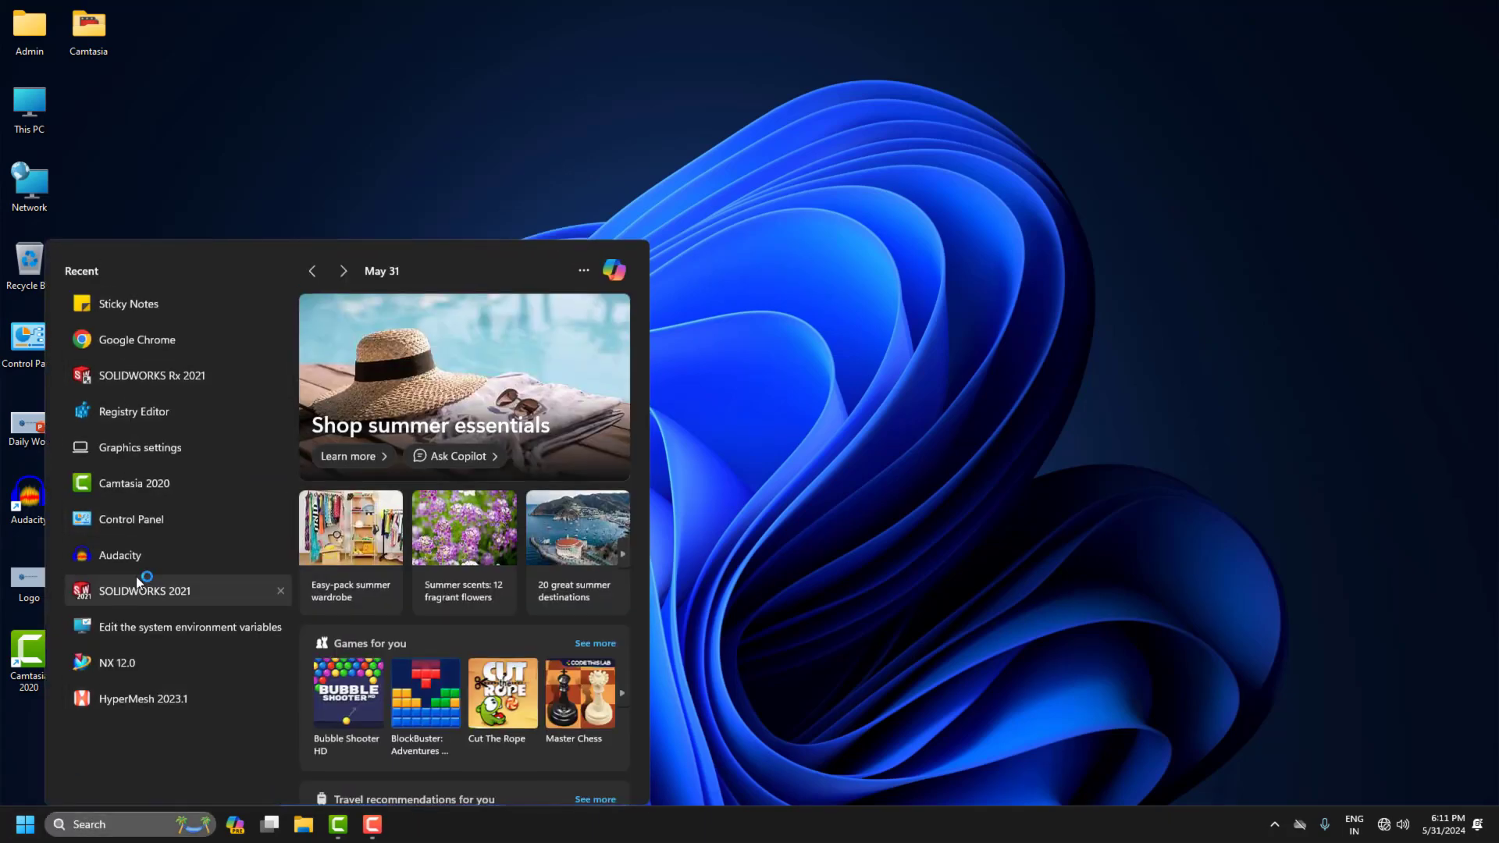
left_click(136, 580)
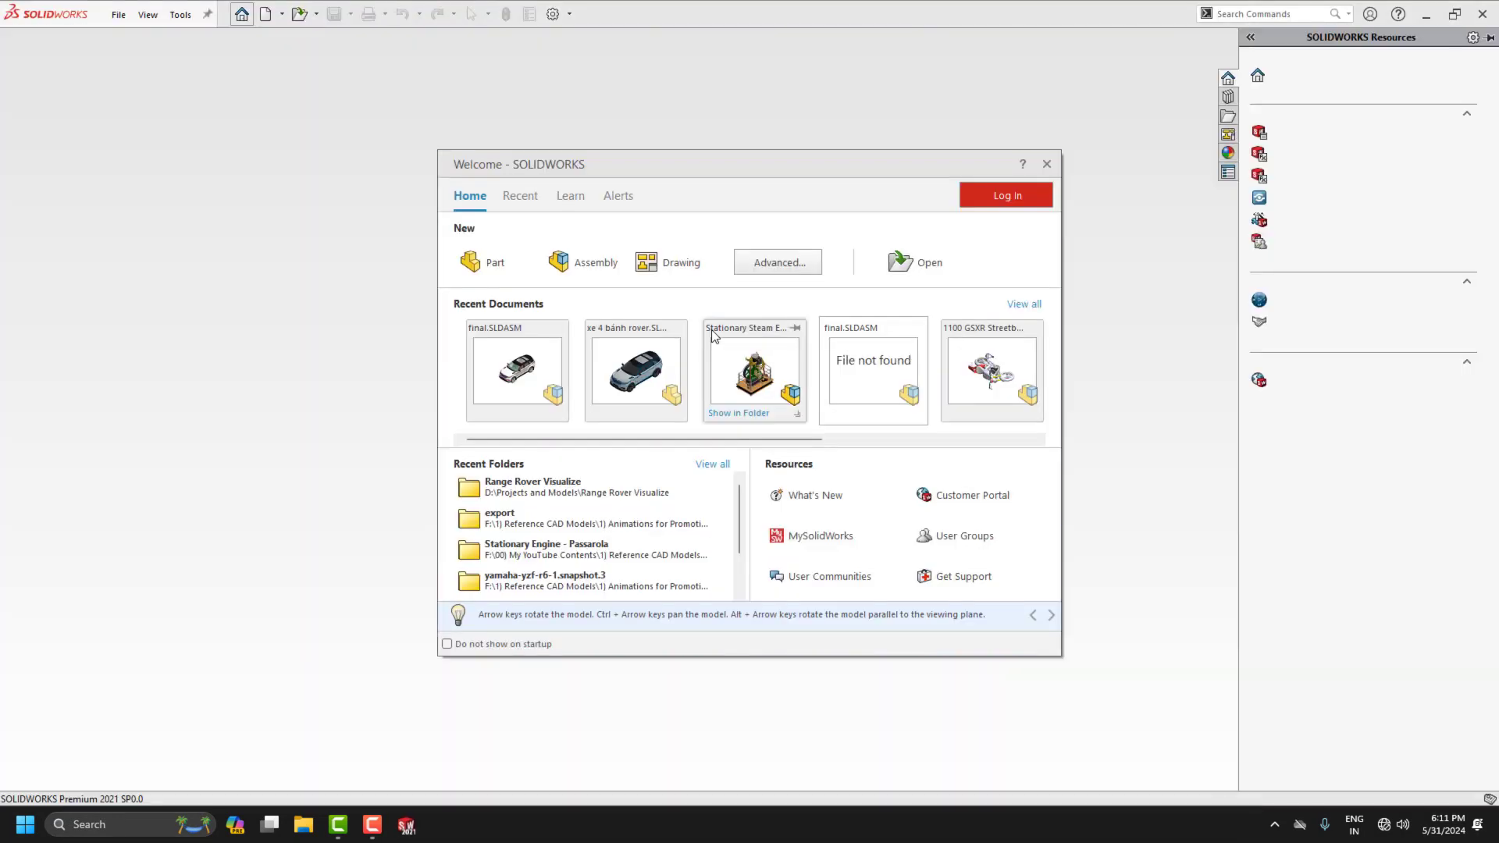
left_click(511, 360)
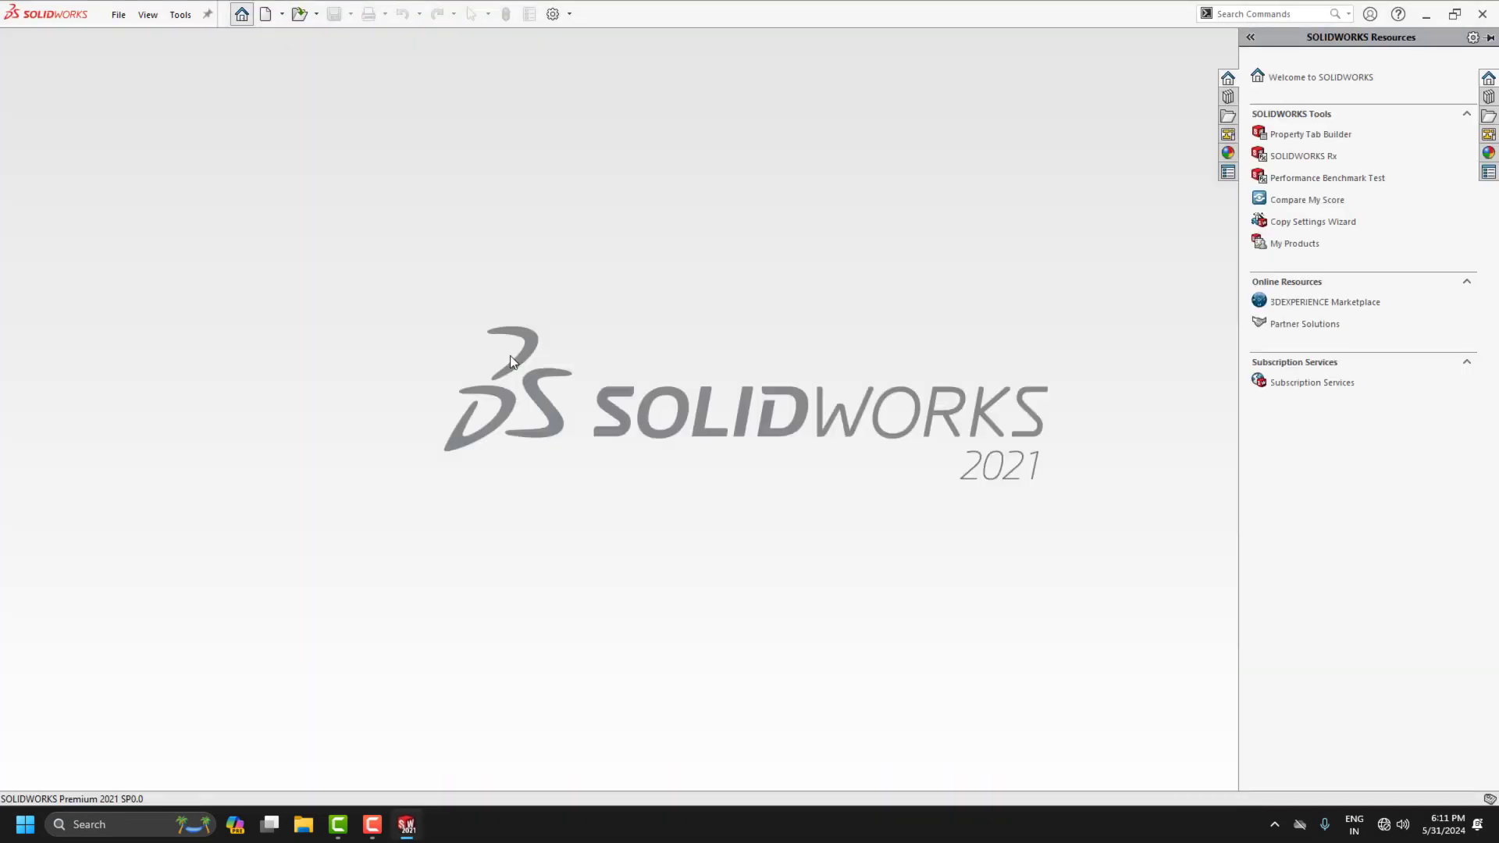